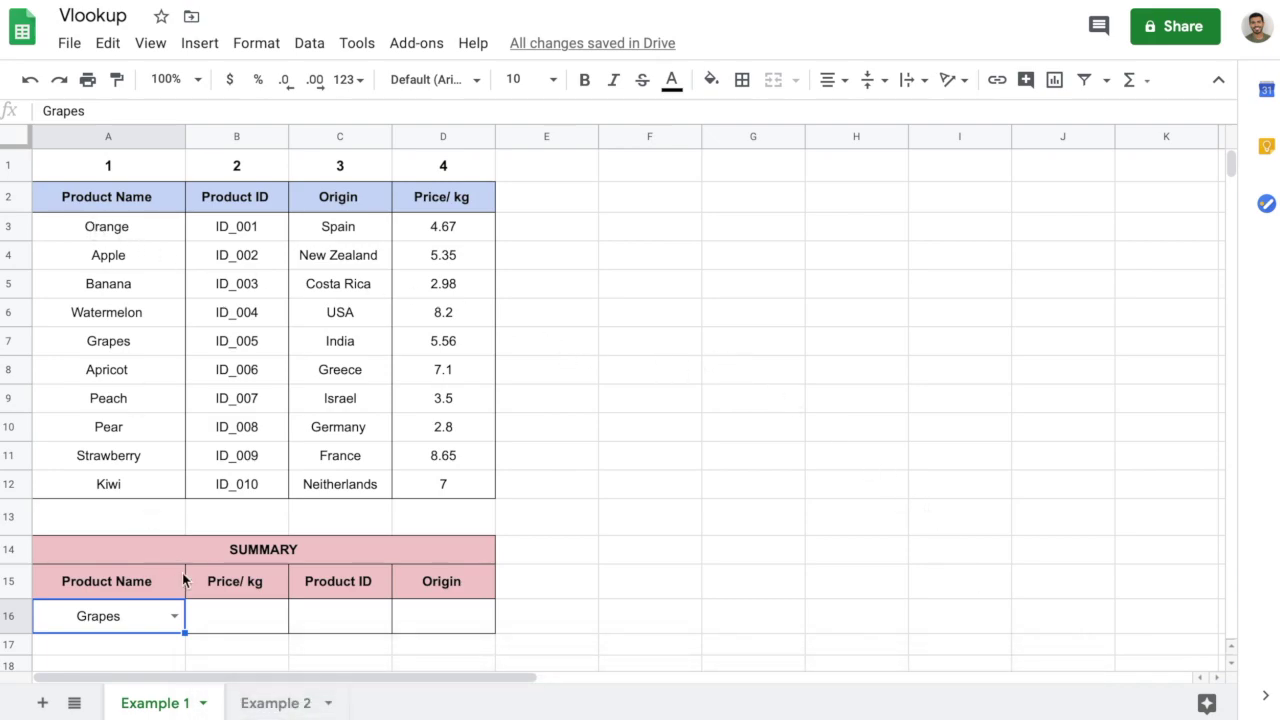
Look over the dividend table and the summary on the Example 2 sheet, and return to the Example 1 sheet.
click(263, 700)
scroll(278, 477, up, 3)
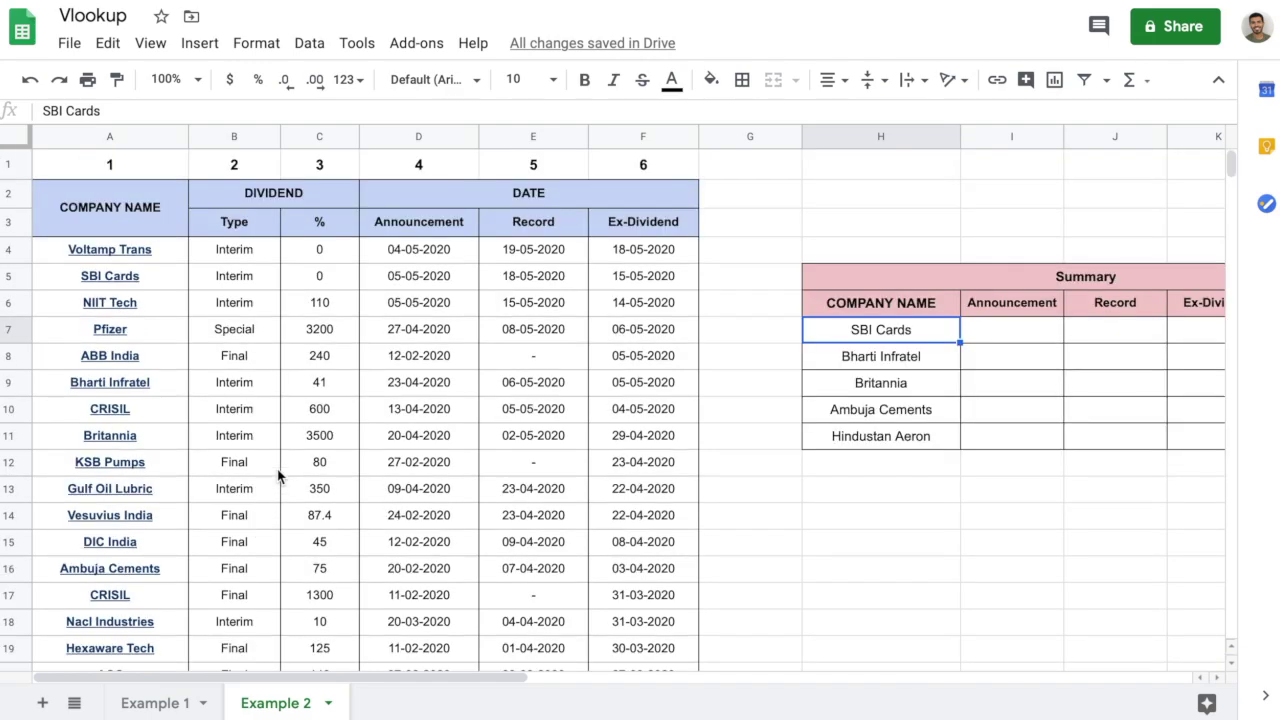
scroll(240, 362, down, 15)
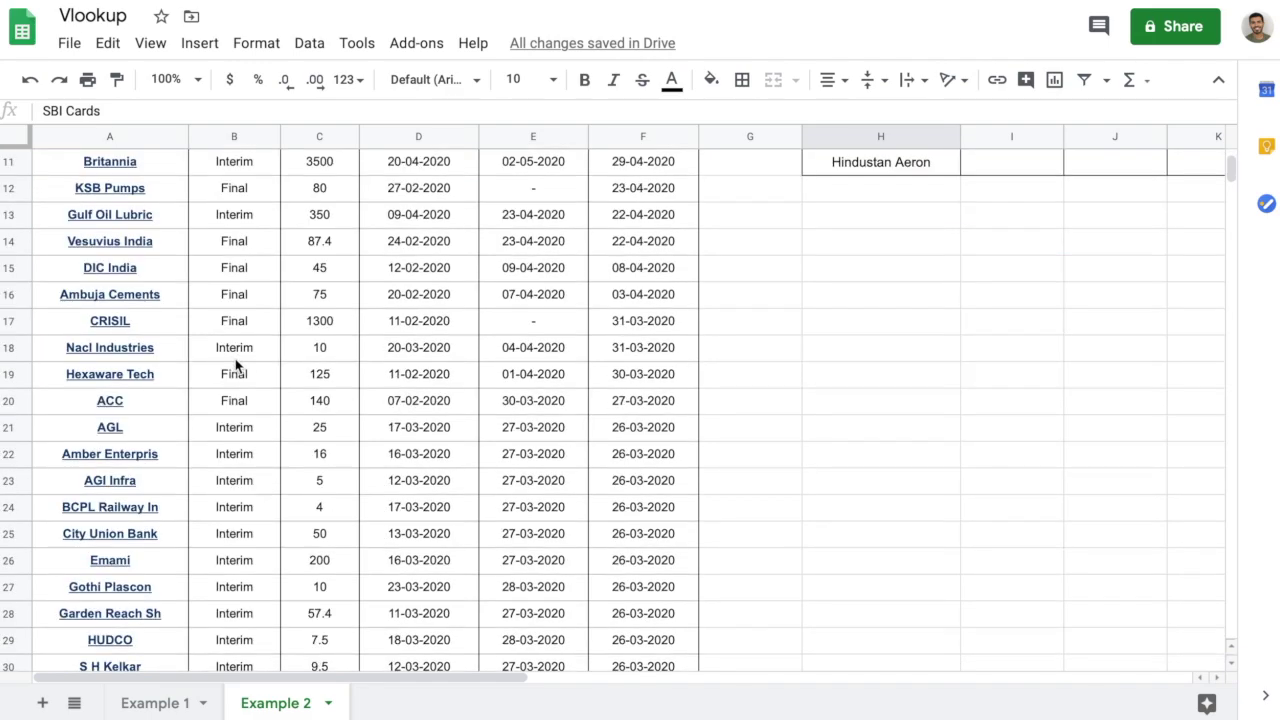
scroll(244, 421, up, 15)
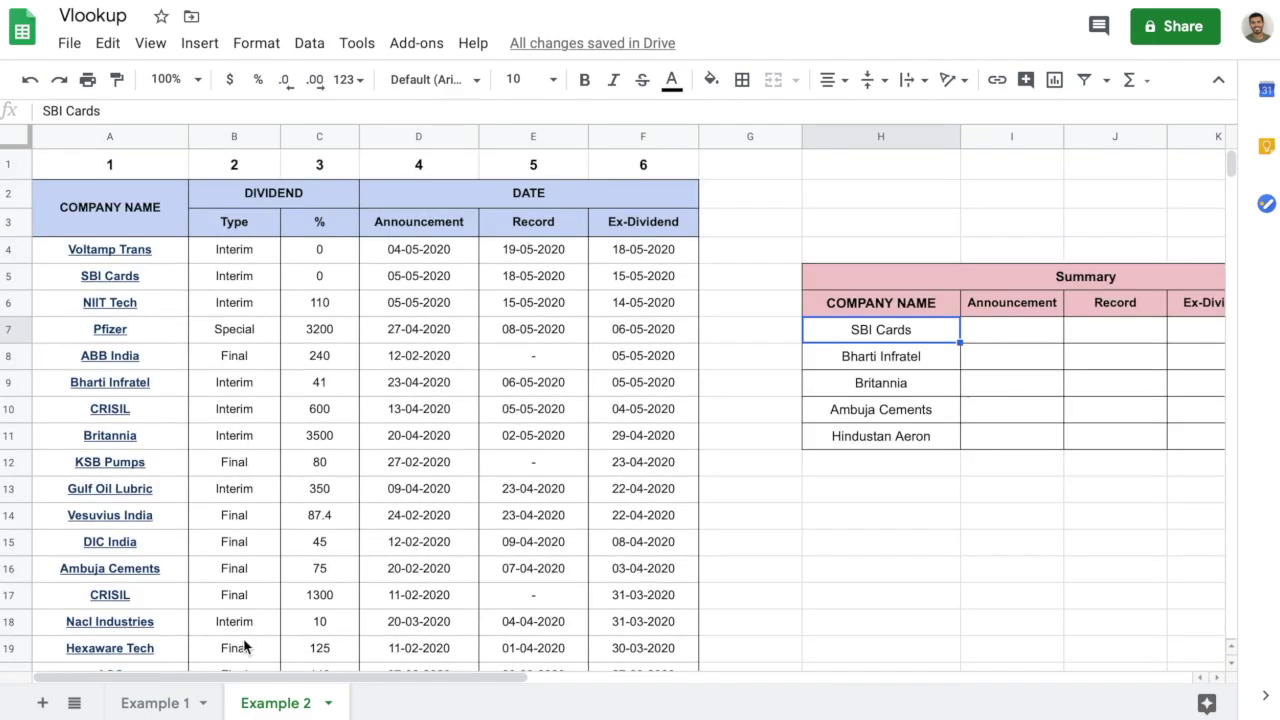
click(160, 703)
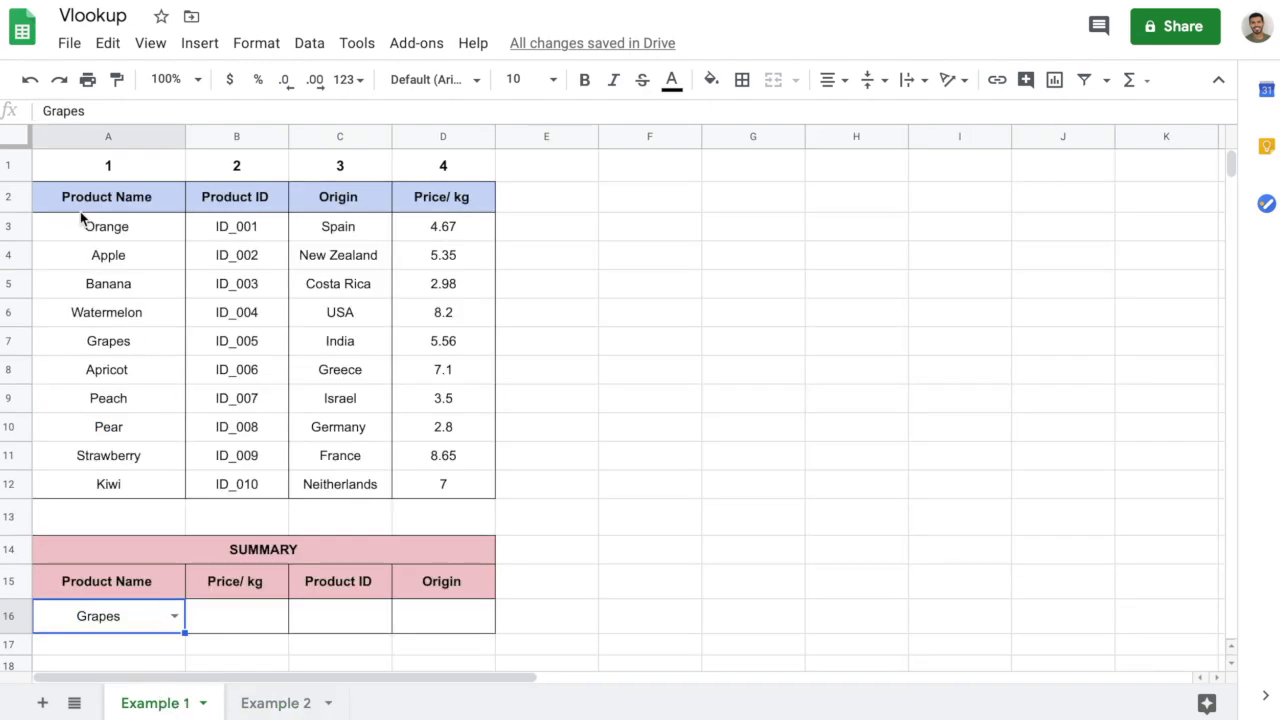
Examine the product table A2:D12, the summary's Price/ kg cell and the Grapes row of the table.
drag(80, 211, 469, 486)
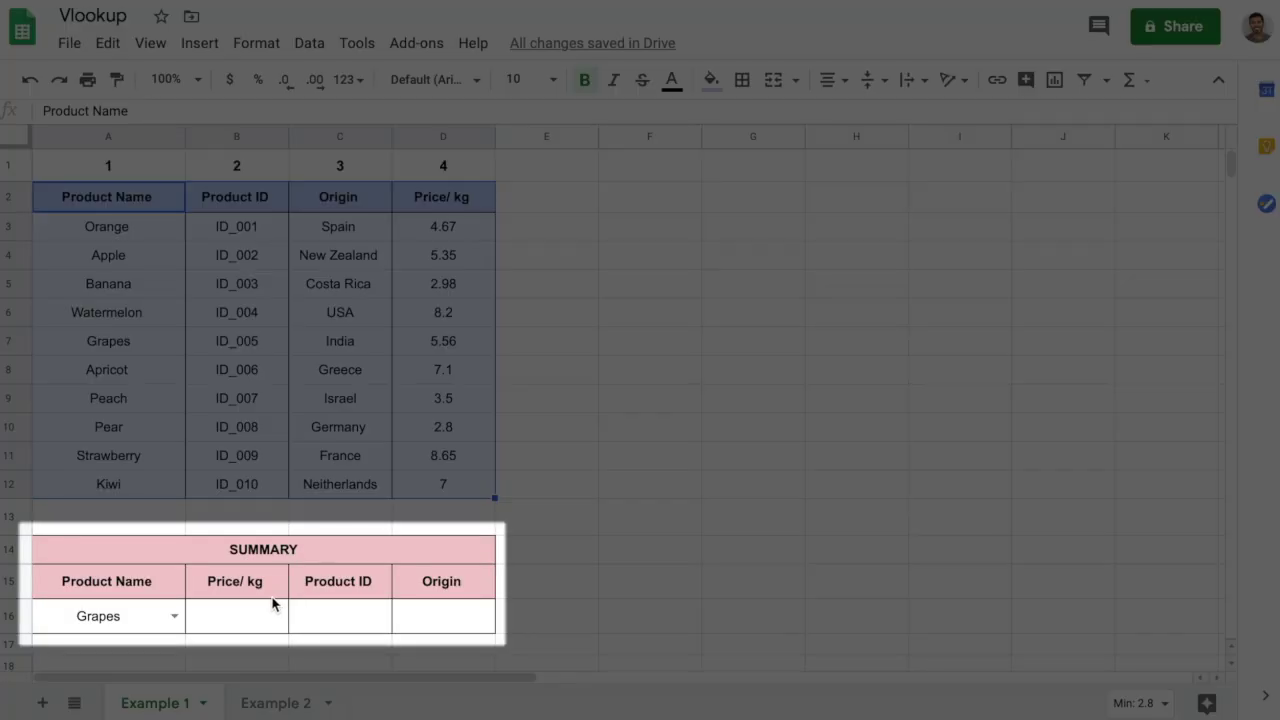
click(267, 619)
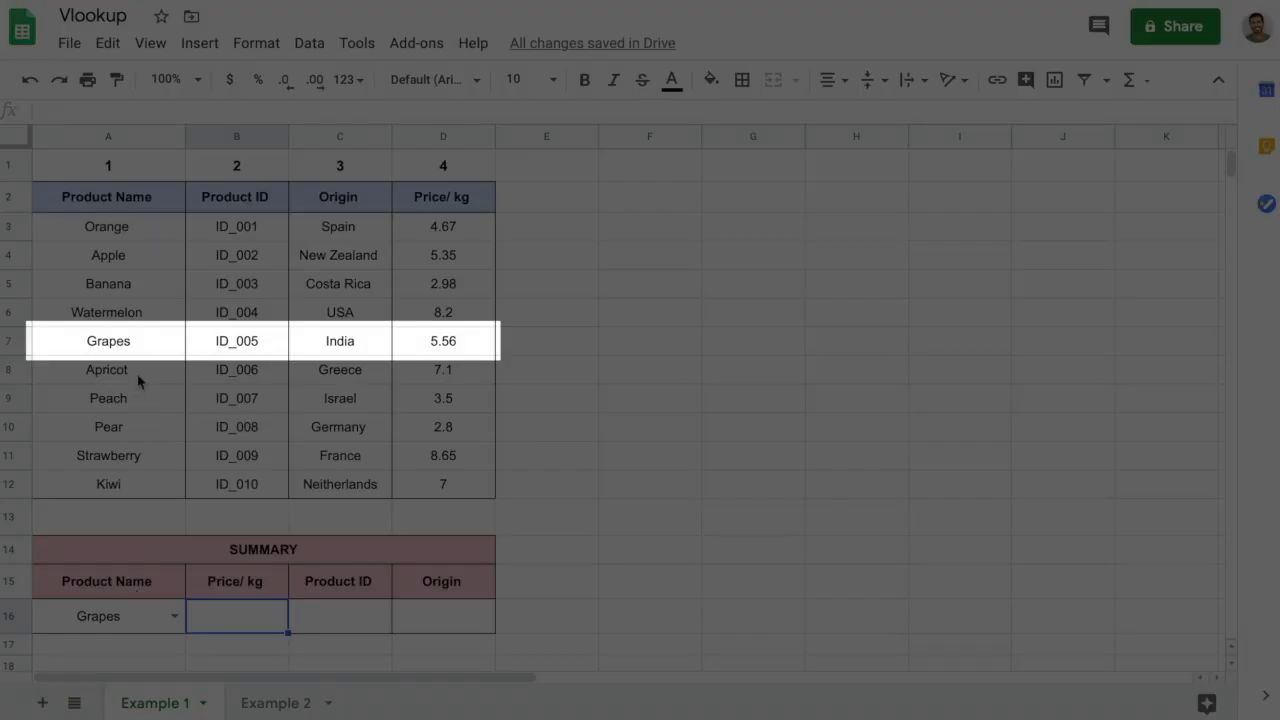
drag(114, 349, 443, 358)
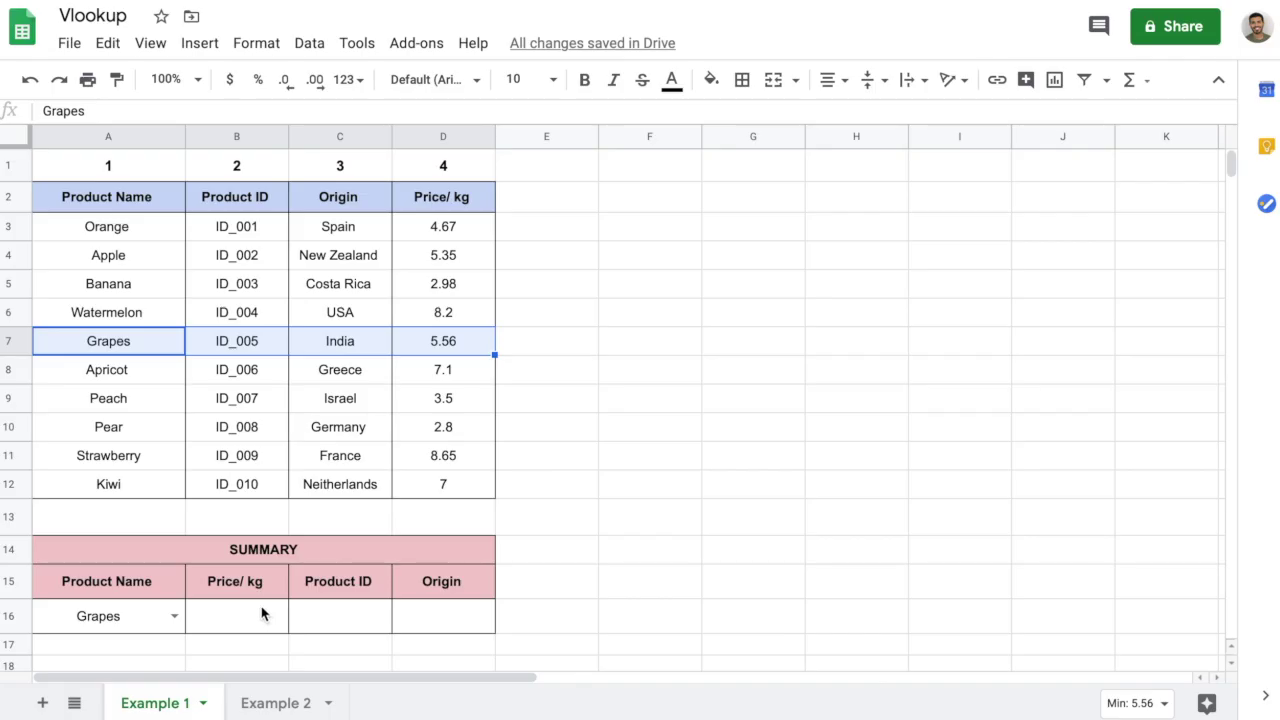
Enter 5.56 manually as the Grapes price in summary cell B16, and clear the cell again.
click(261, 606)
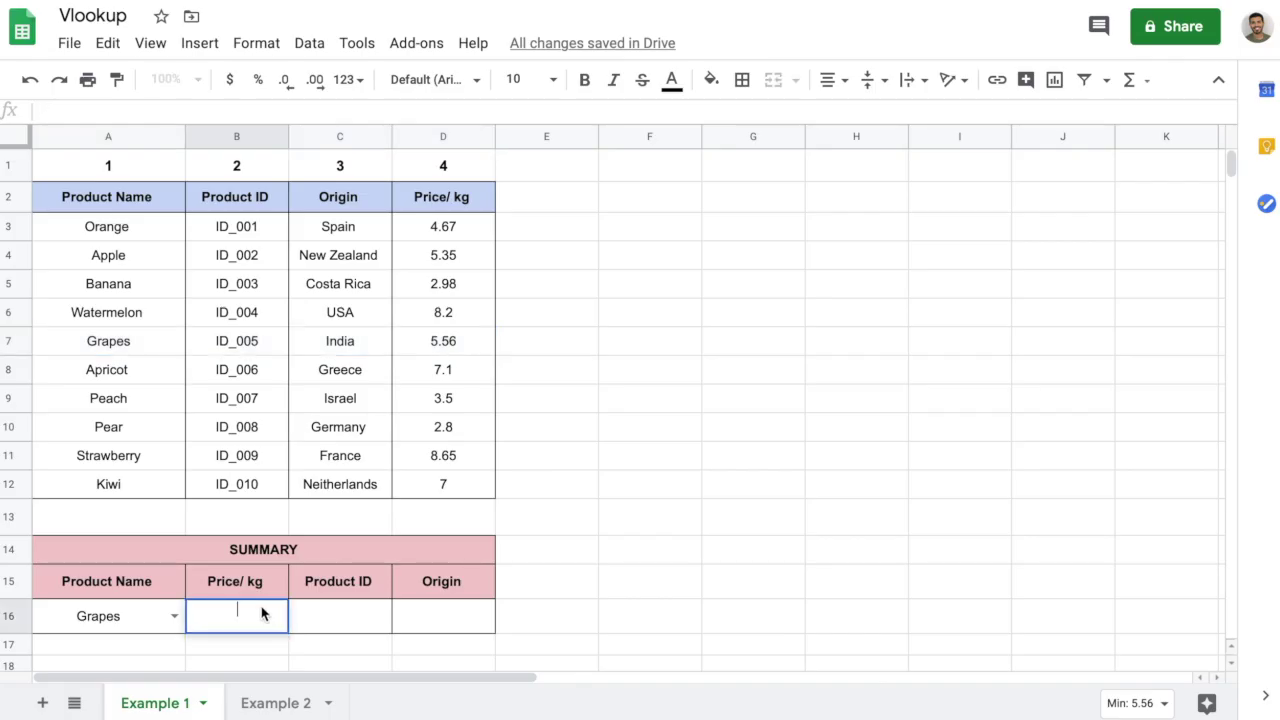
text(5.56)
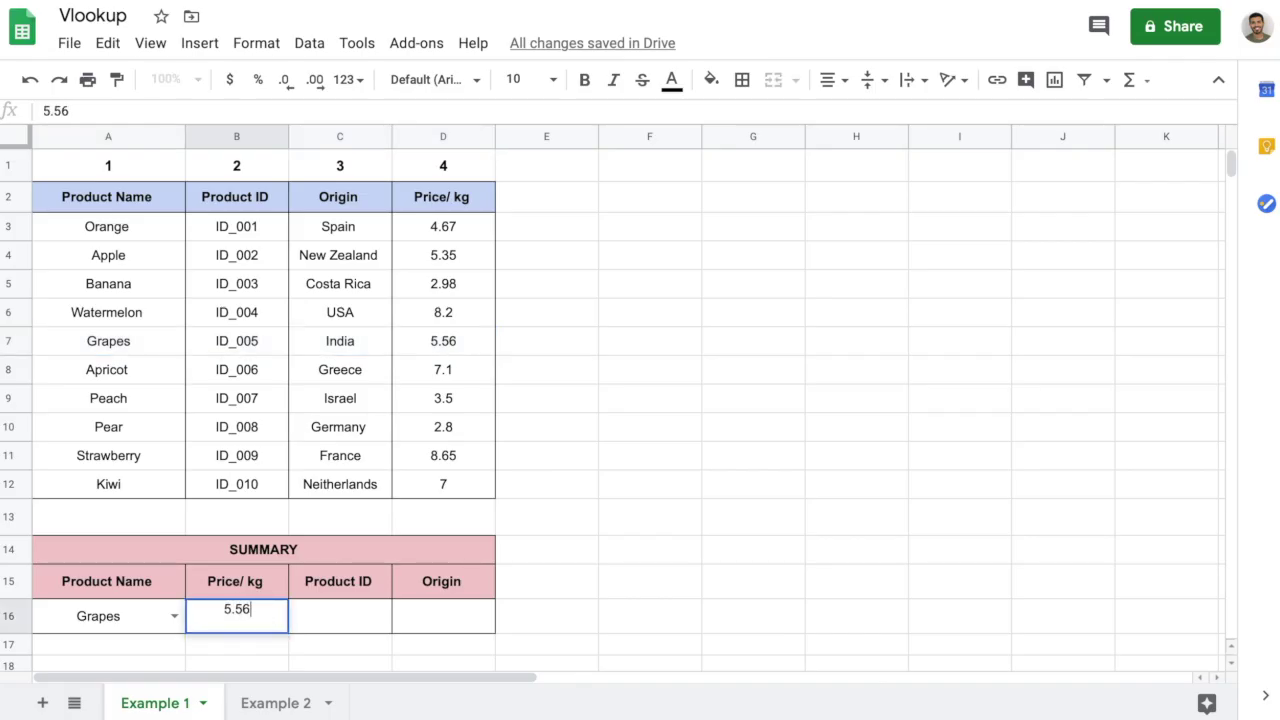
key(Return)
click(673, 552)
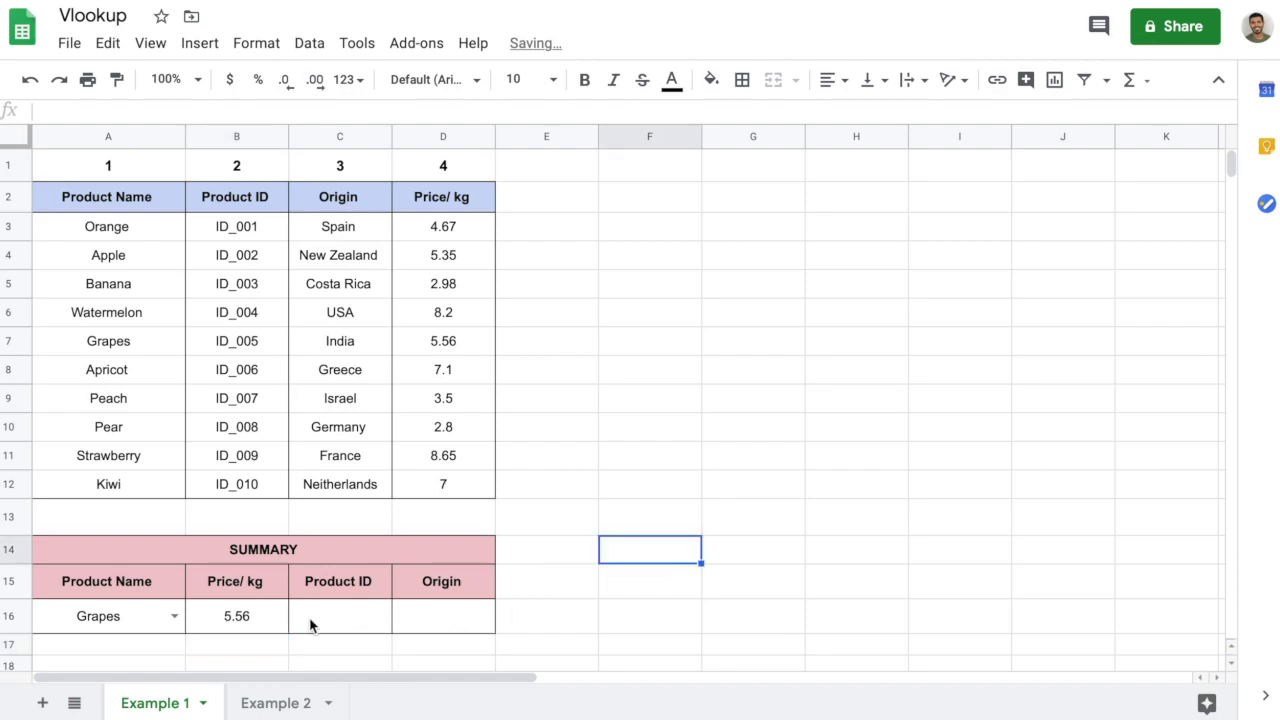
click(266, 626)
key(Delete)
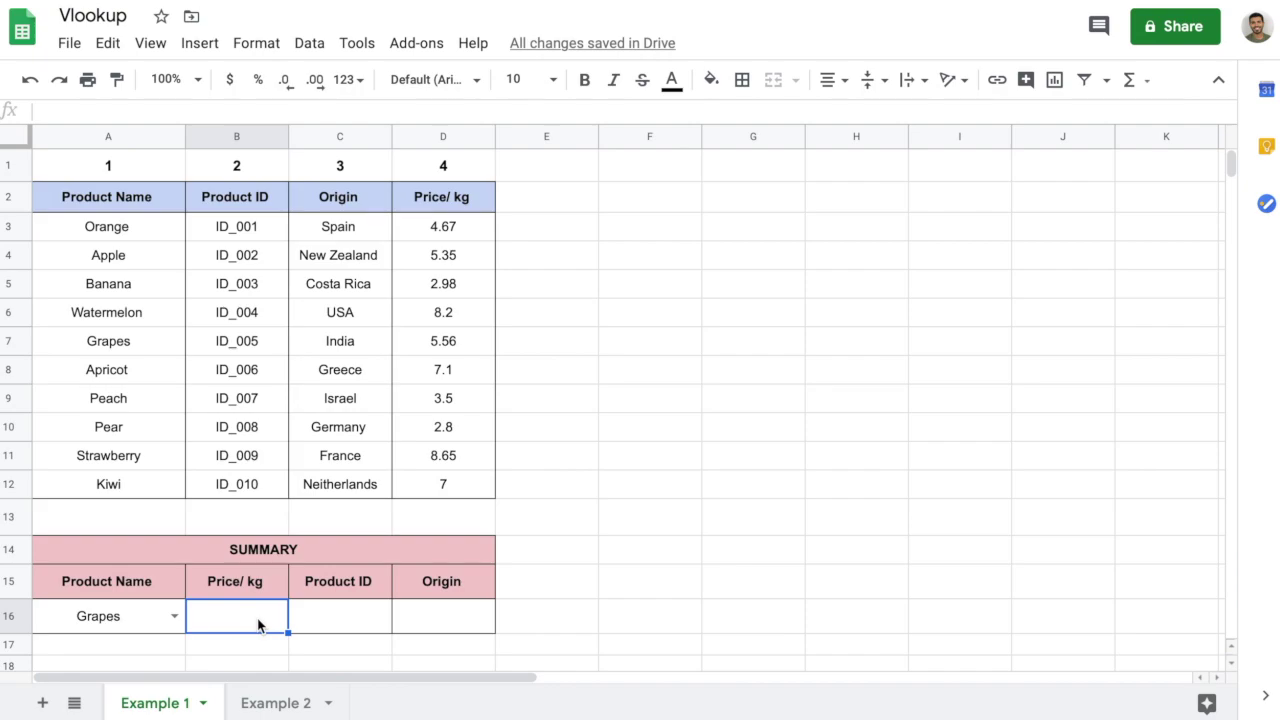
Enter the formula =VLOOKUP(A16,A2:D12,4,0) in B16 to look up the price per kg of the summary product.
text(=vlookup()
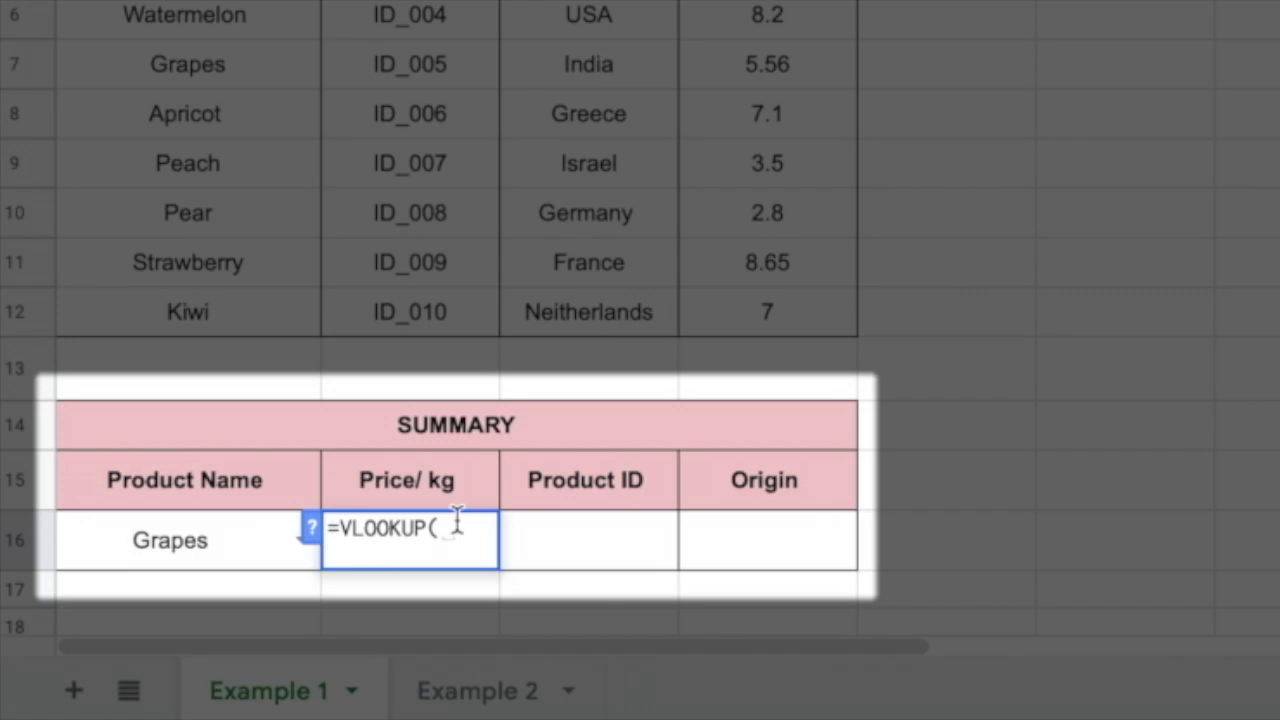
click(124, 518)
text(,)
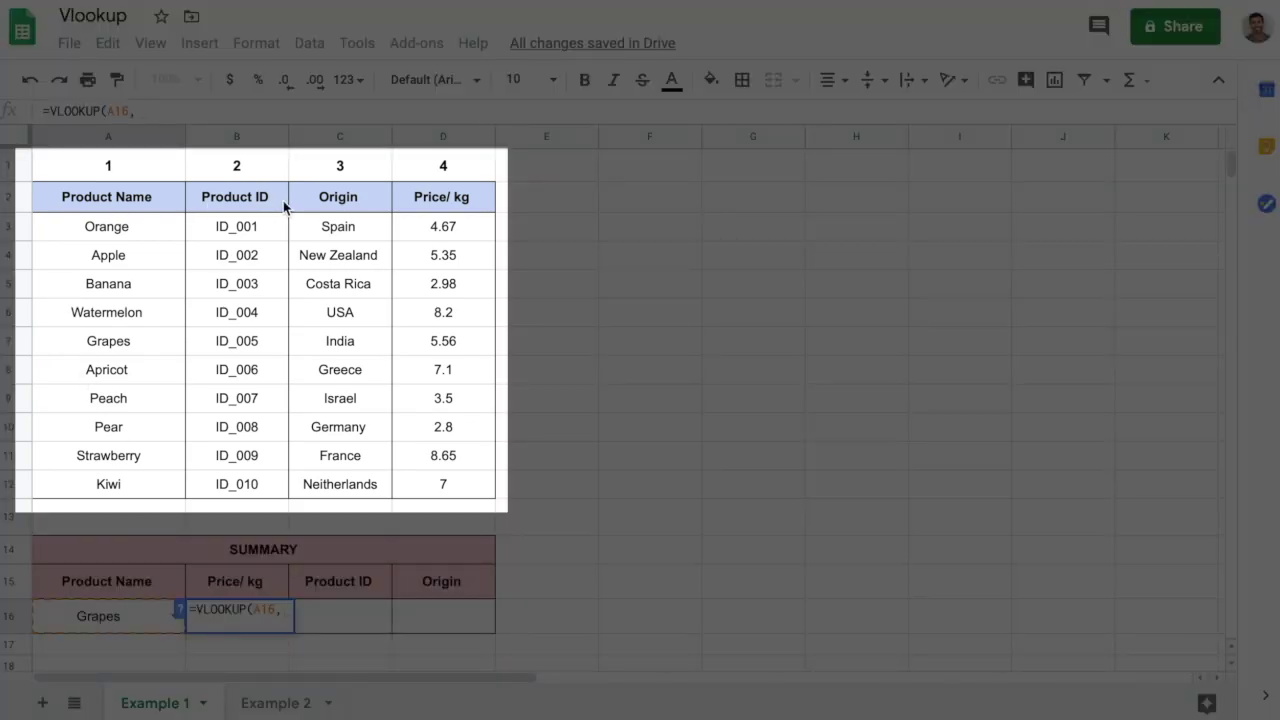
drag(110, 197, 443, 495)
text(,)
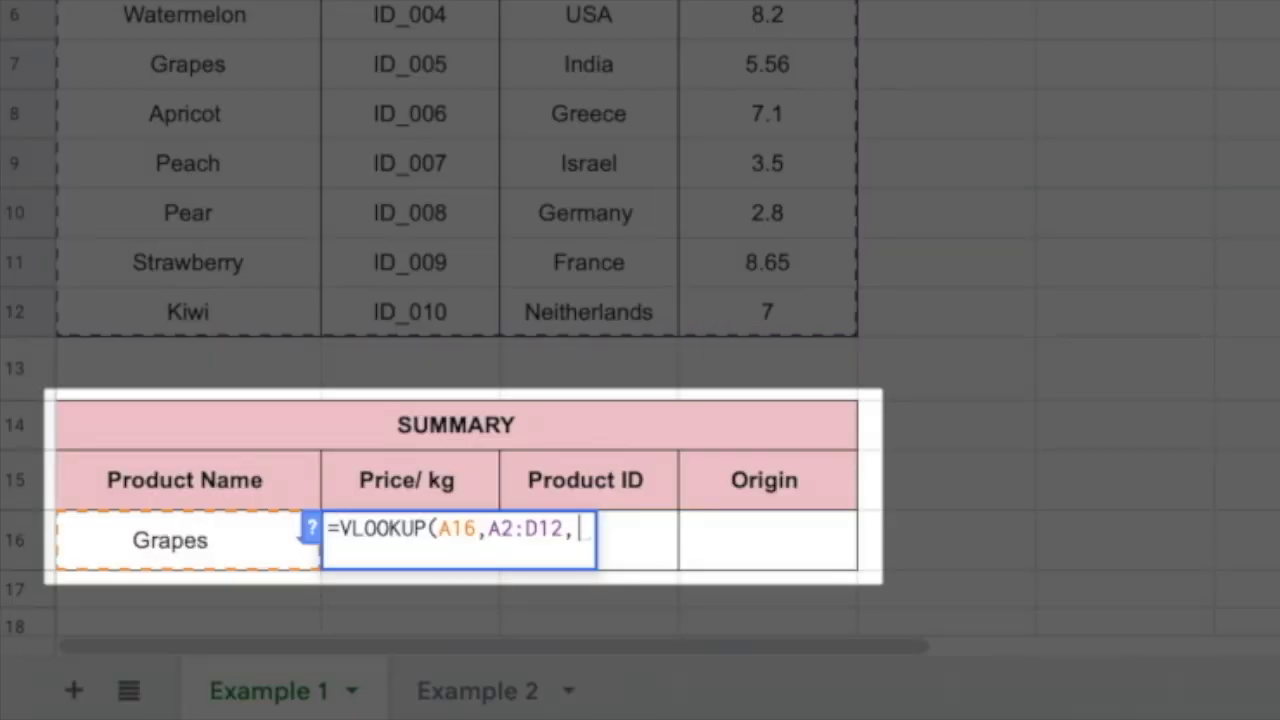
text(4)
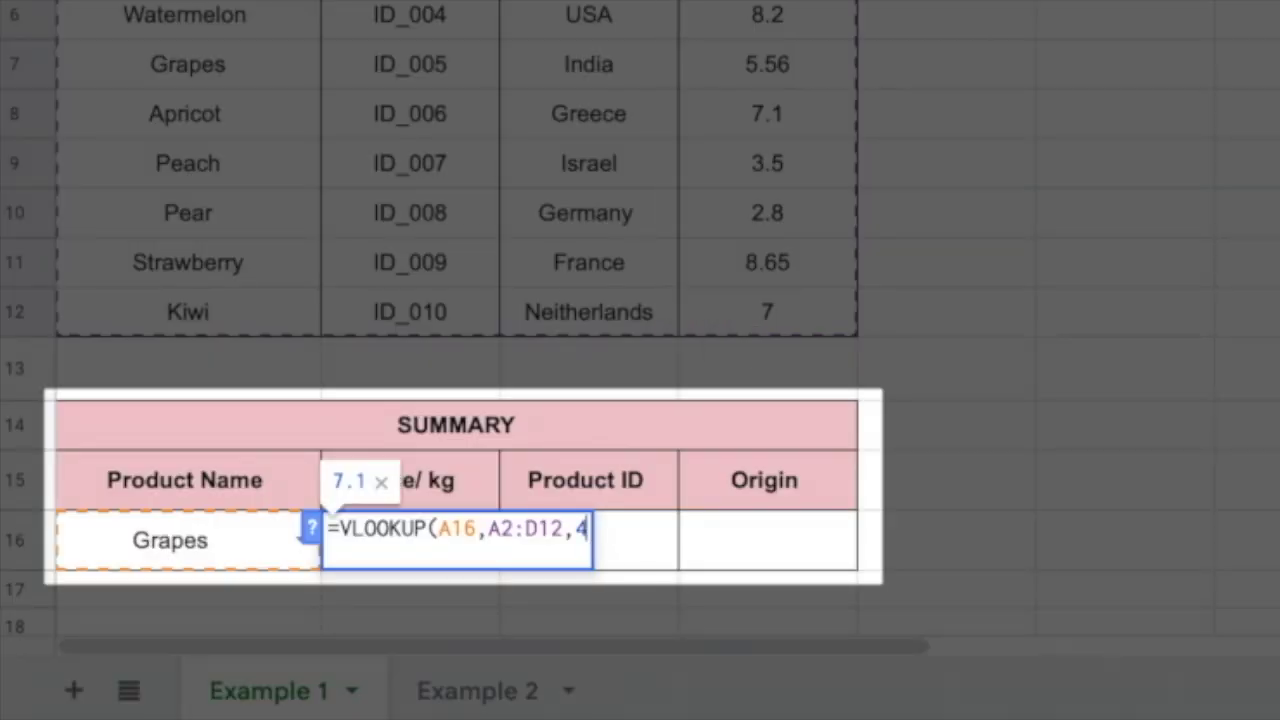
text(,)
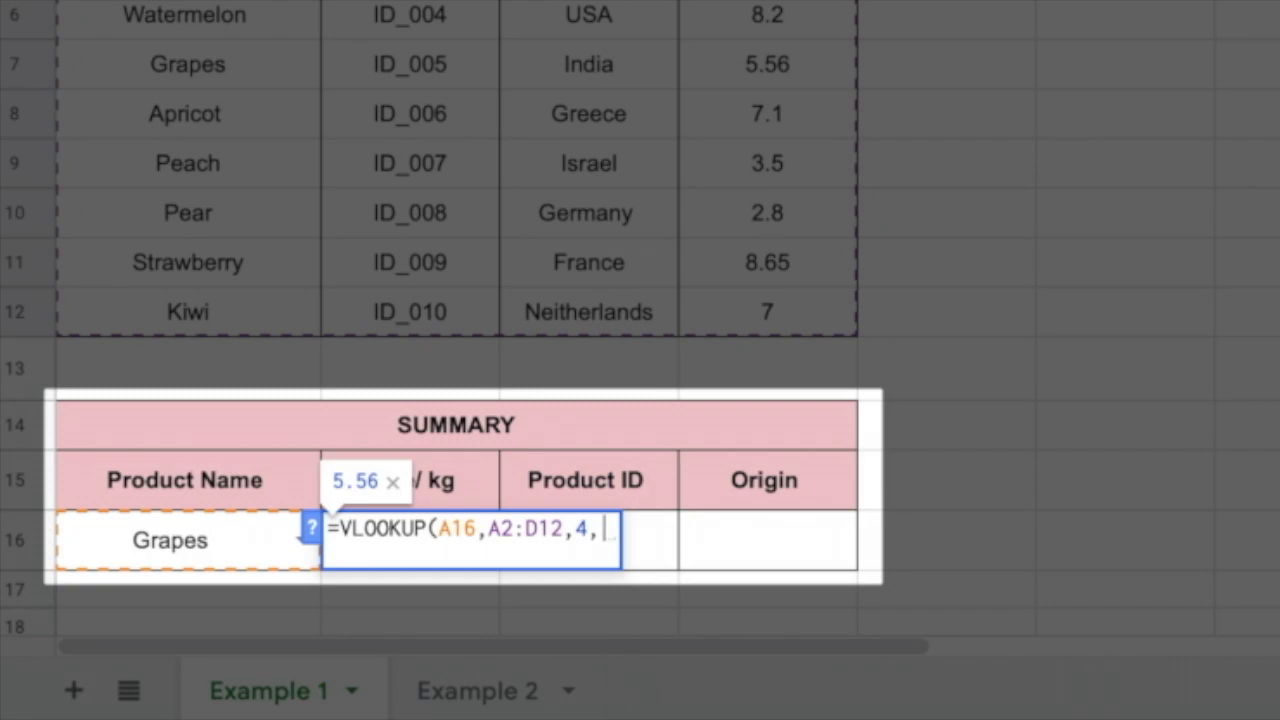
text(0)
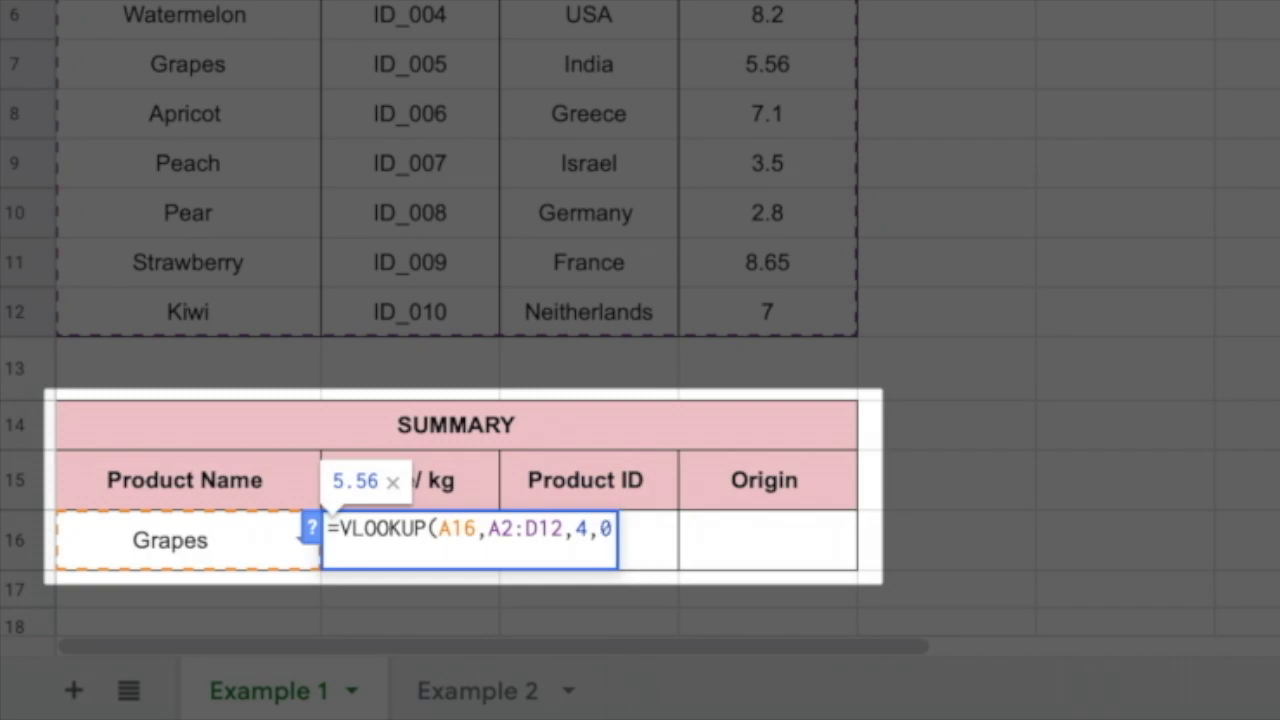
text())
key(Return)
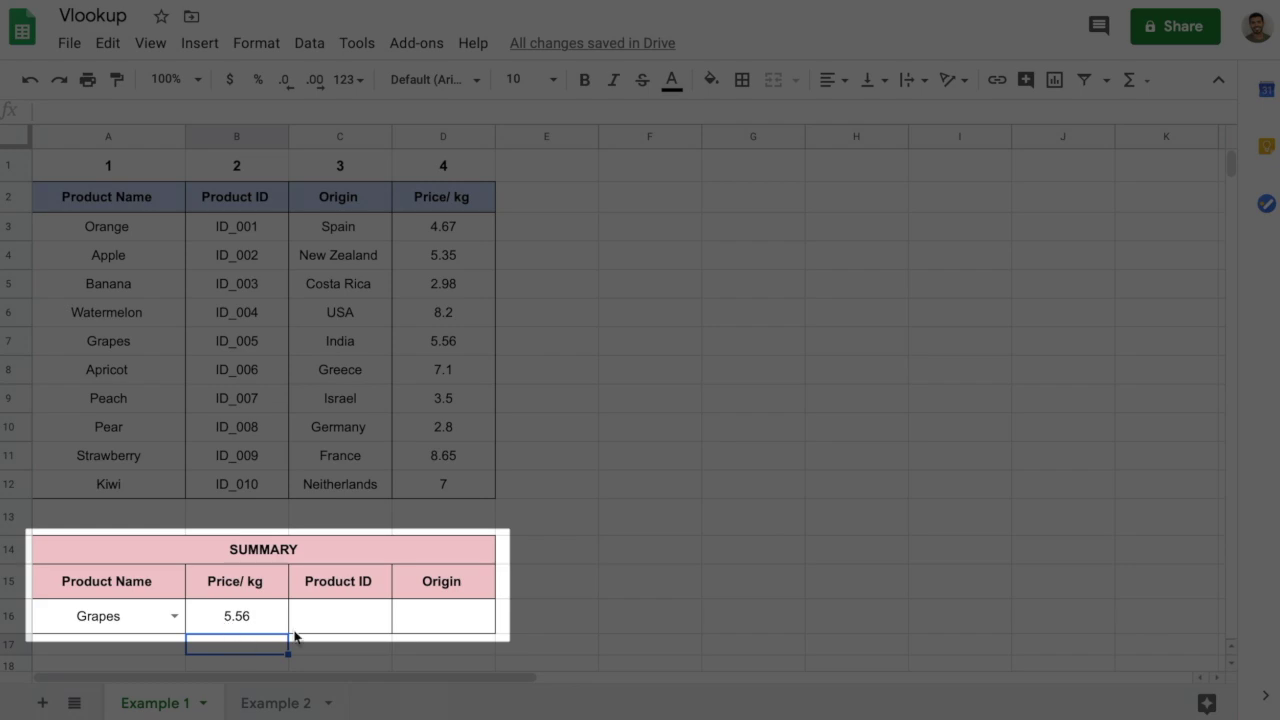
Enter the formula =VLOOKUP(A16,A2:D12,2,0) in C16 to look up the Product ID of the summary product.
click(316, 628)
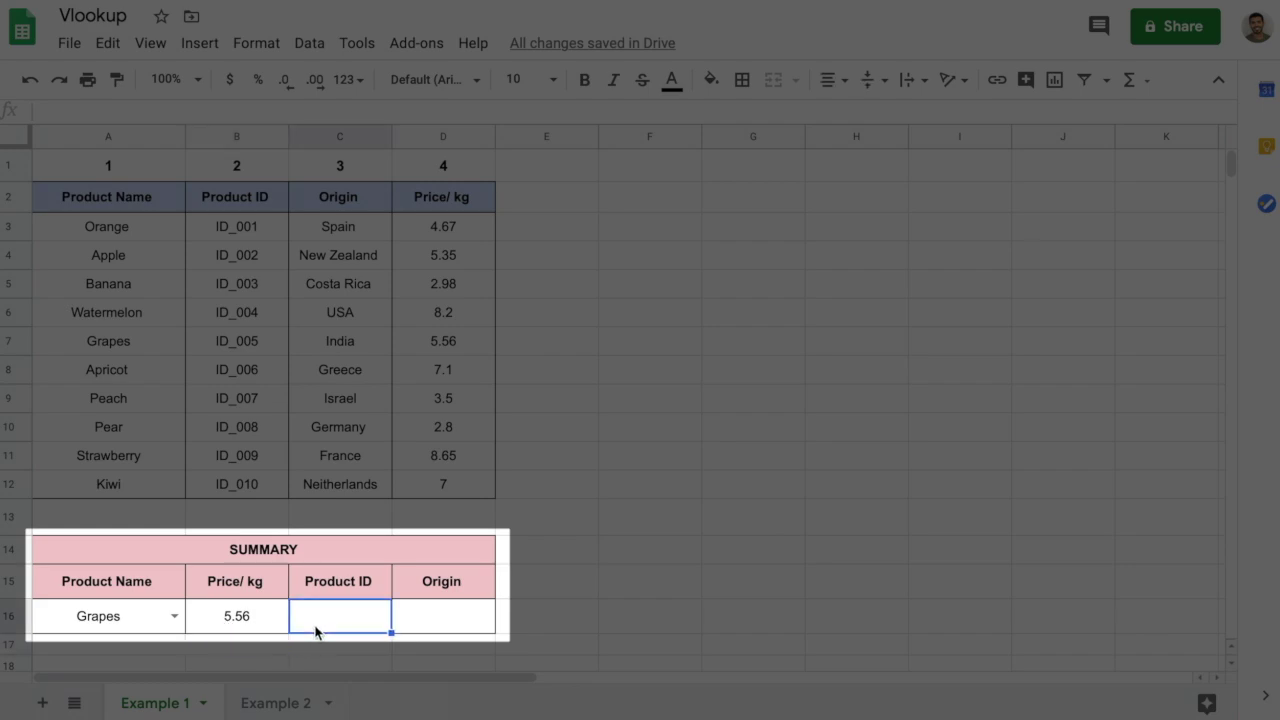
text(=vlook)
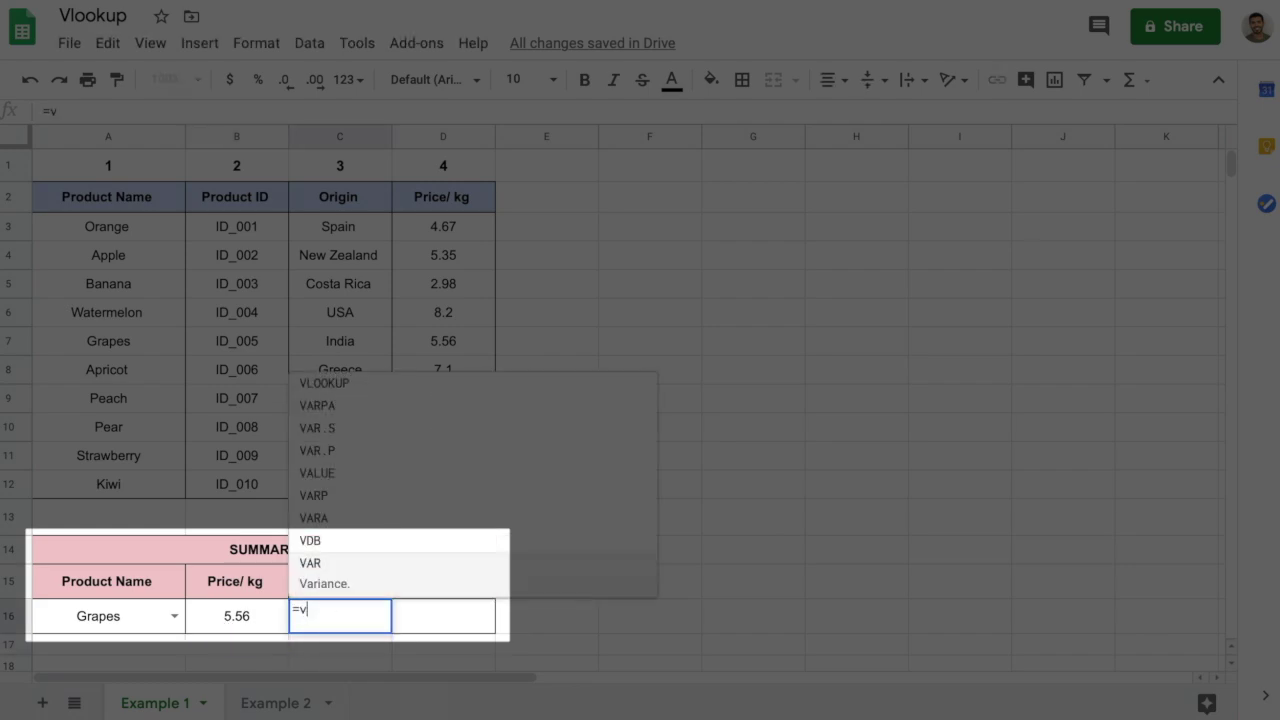
click(322, 588)
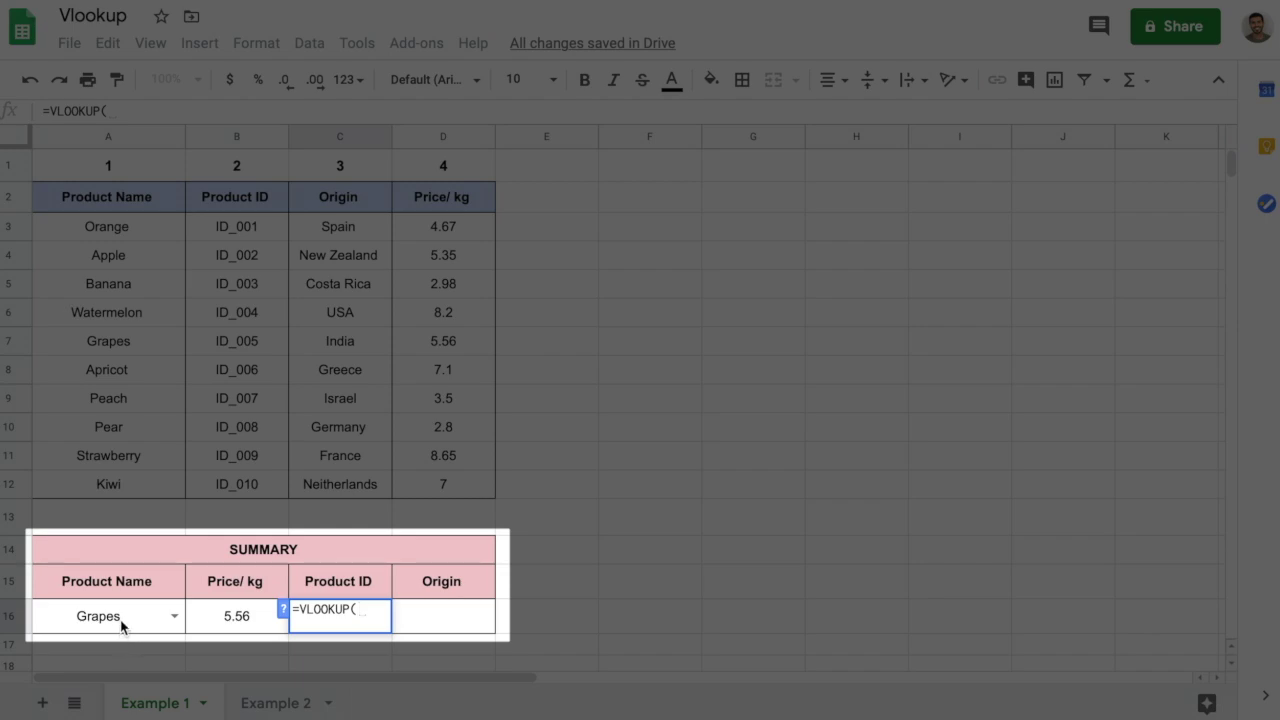
click(121, 626)
text(,)
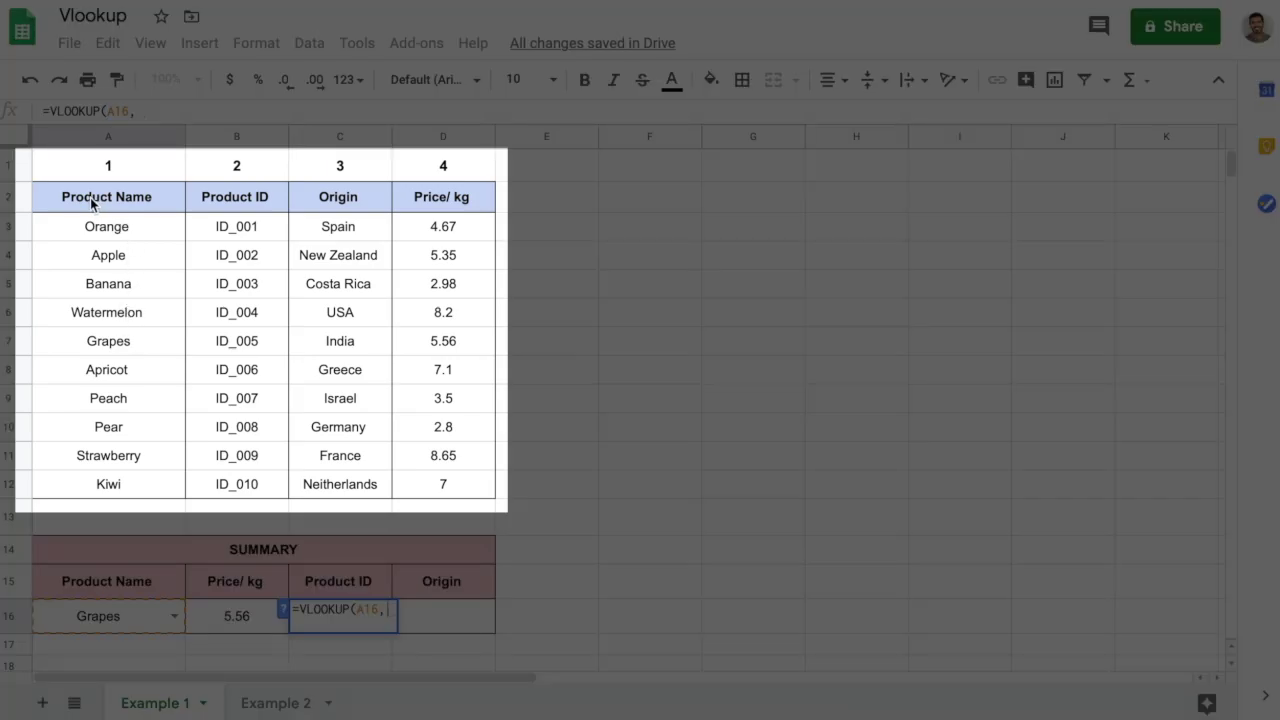
drag(90, 197, 402, 492)
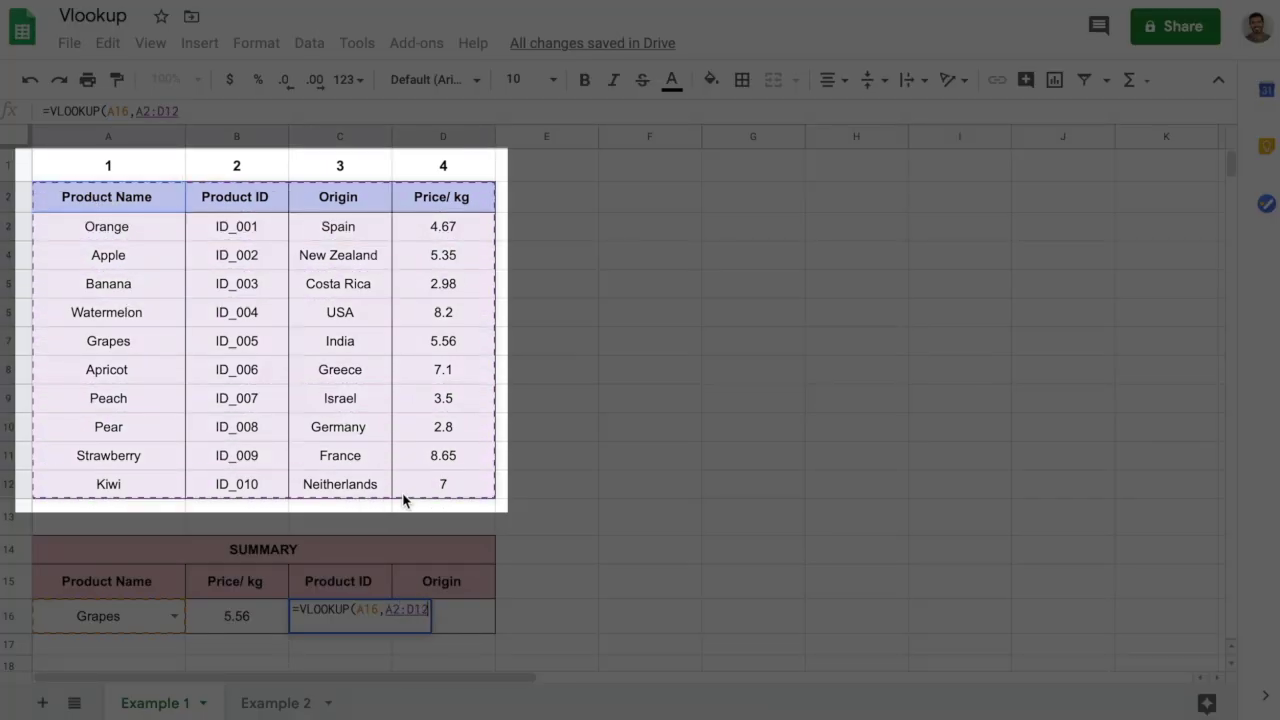
text(,)
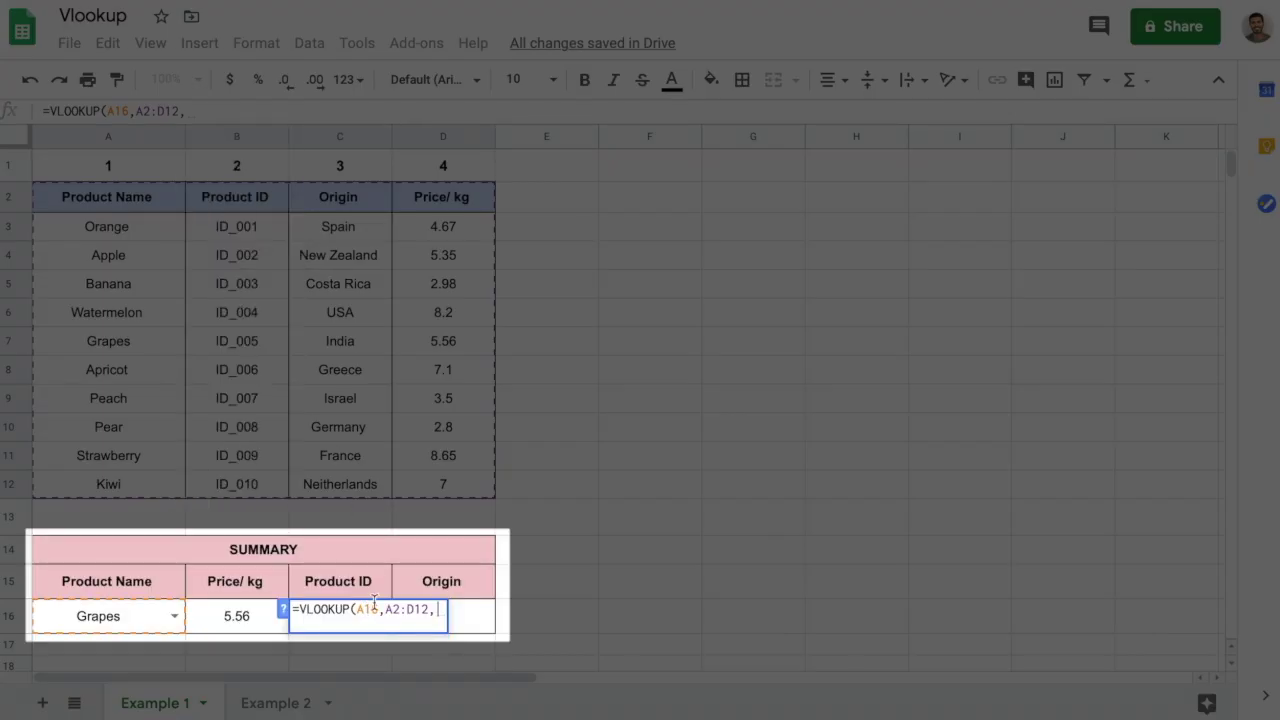
text(2,)
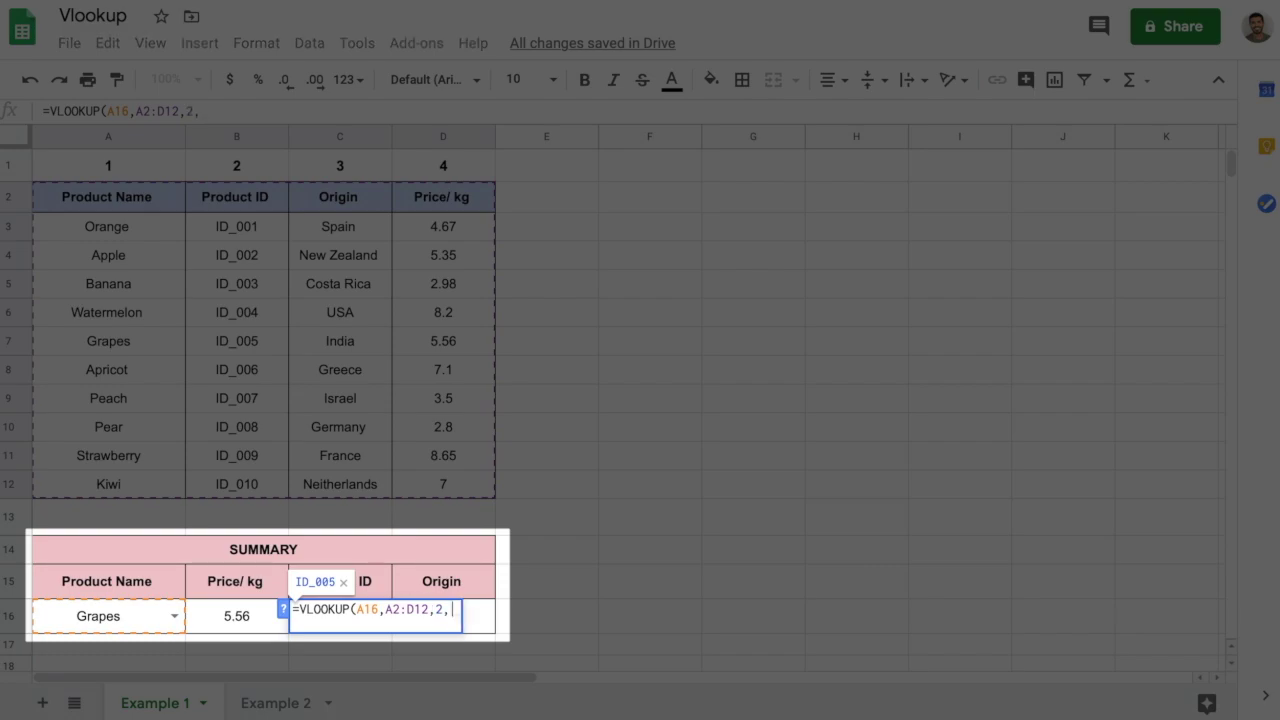
text(0))
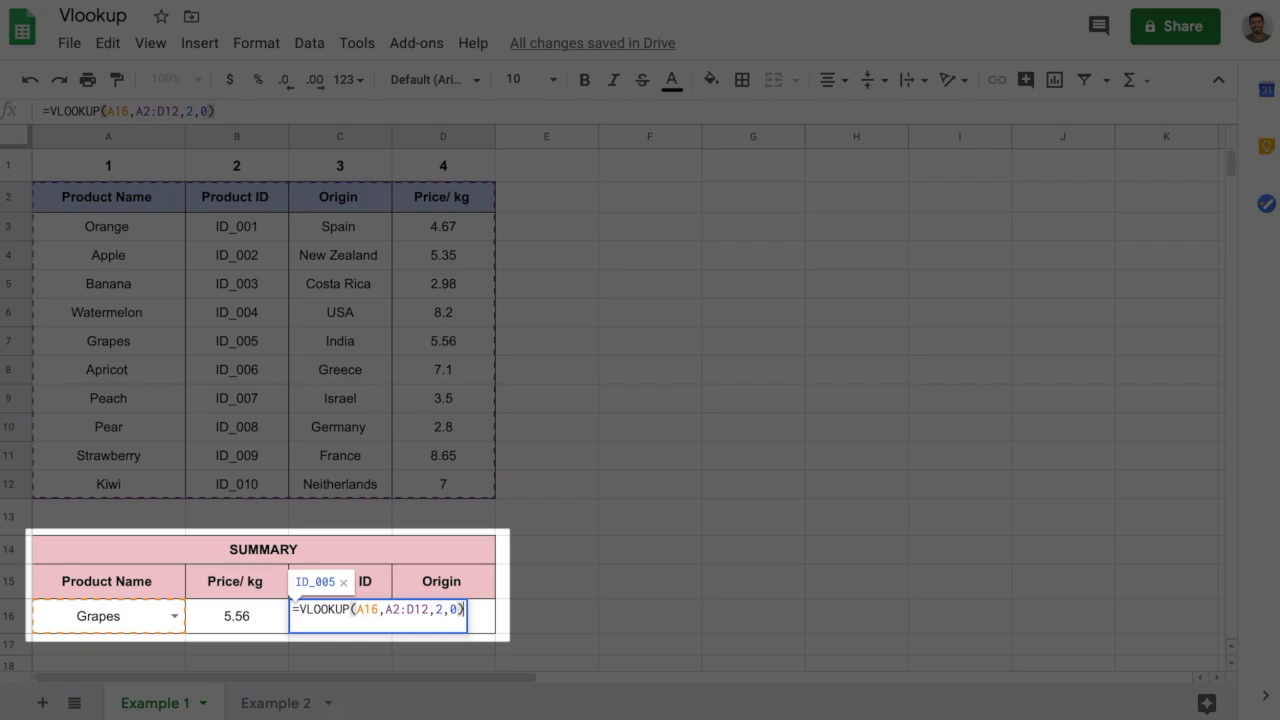
key(Return)
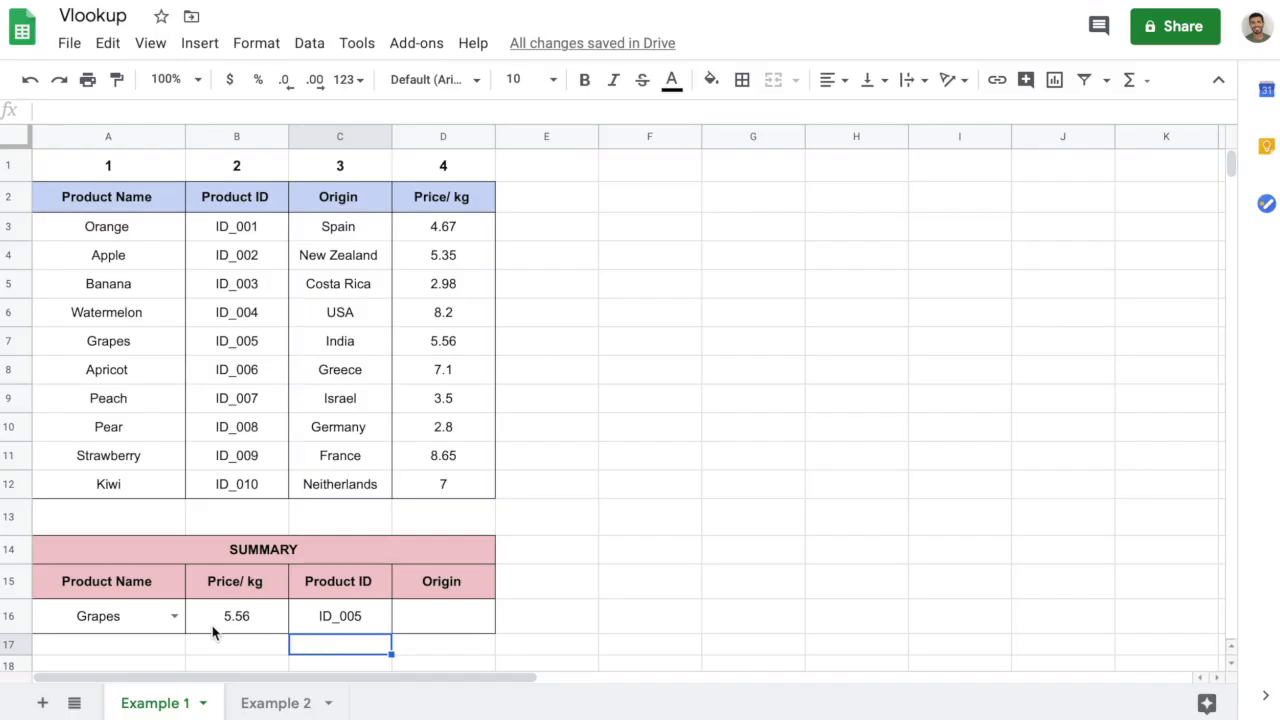
Change the summary's product name in A16 to Banana and check its ID and price in the product table.
click(174, 616)
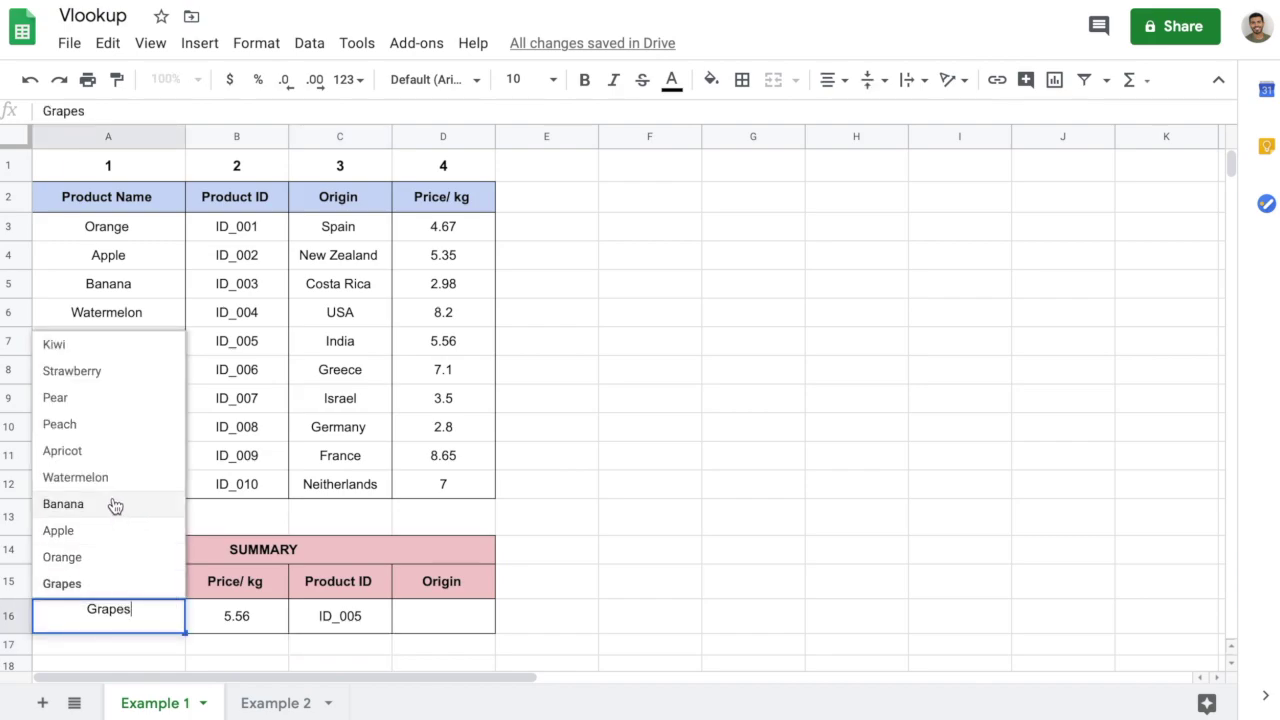
click(114, 506)
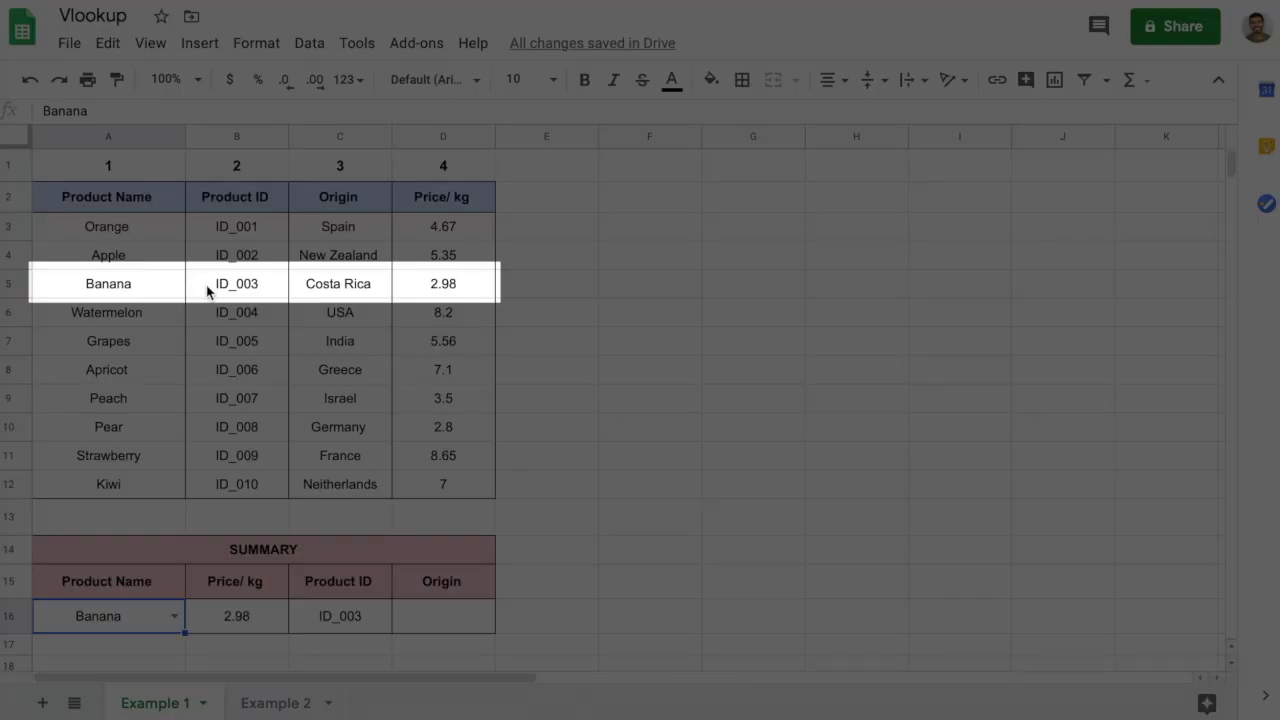
click(218, 289)
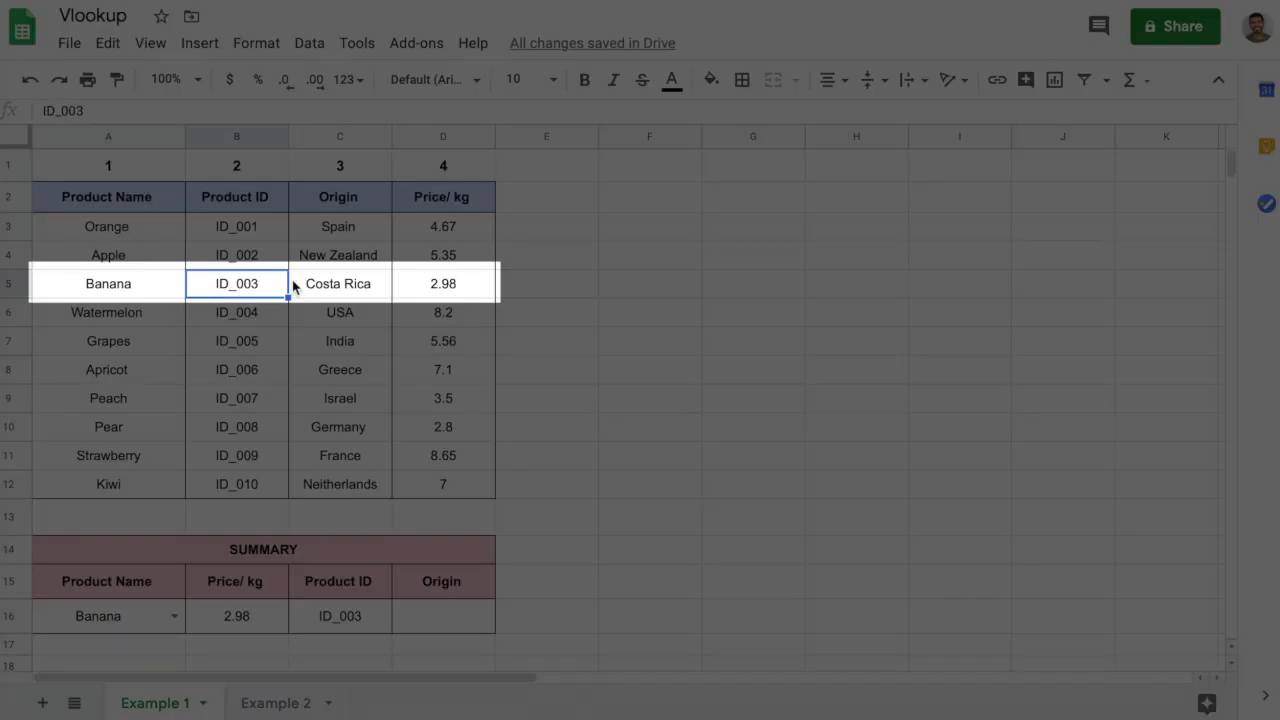
click(430, 295)
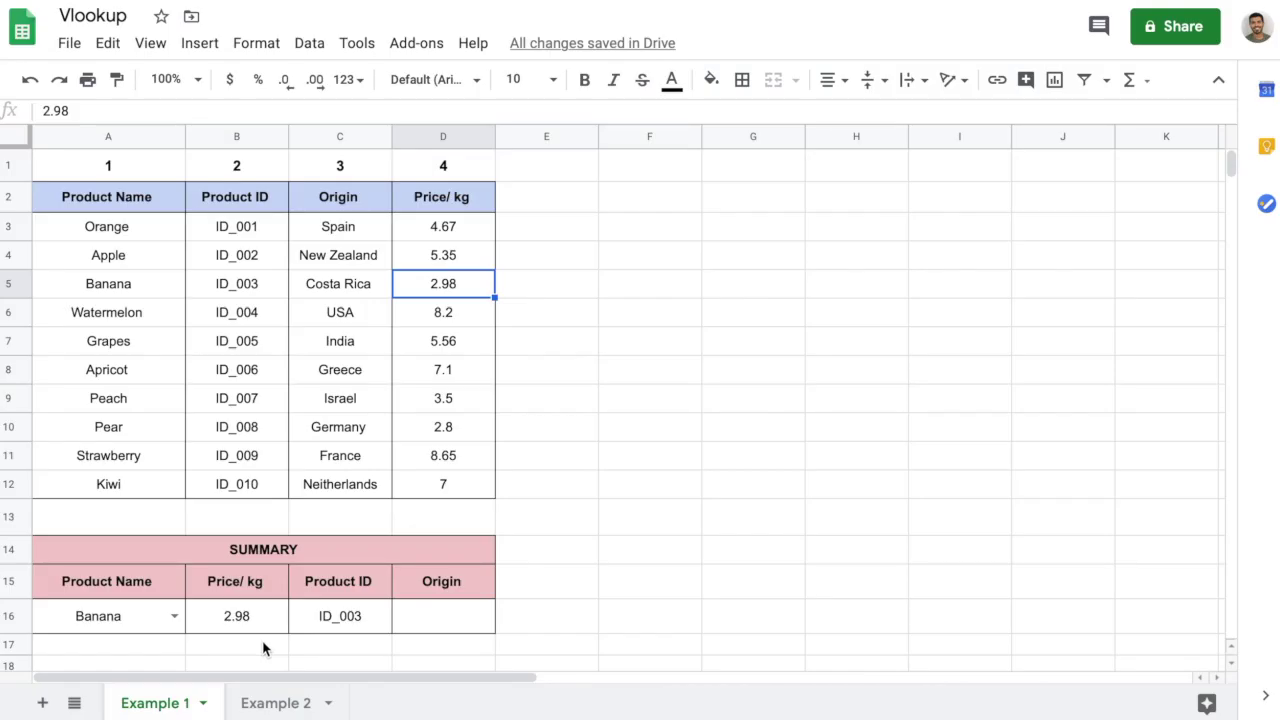
Copy the Product ID lookup formula from C16 into the Origin cell D16 and open the copy to inspect its references.
click(375, 627)
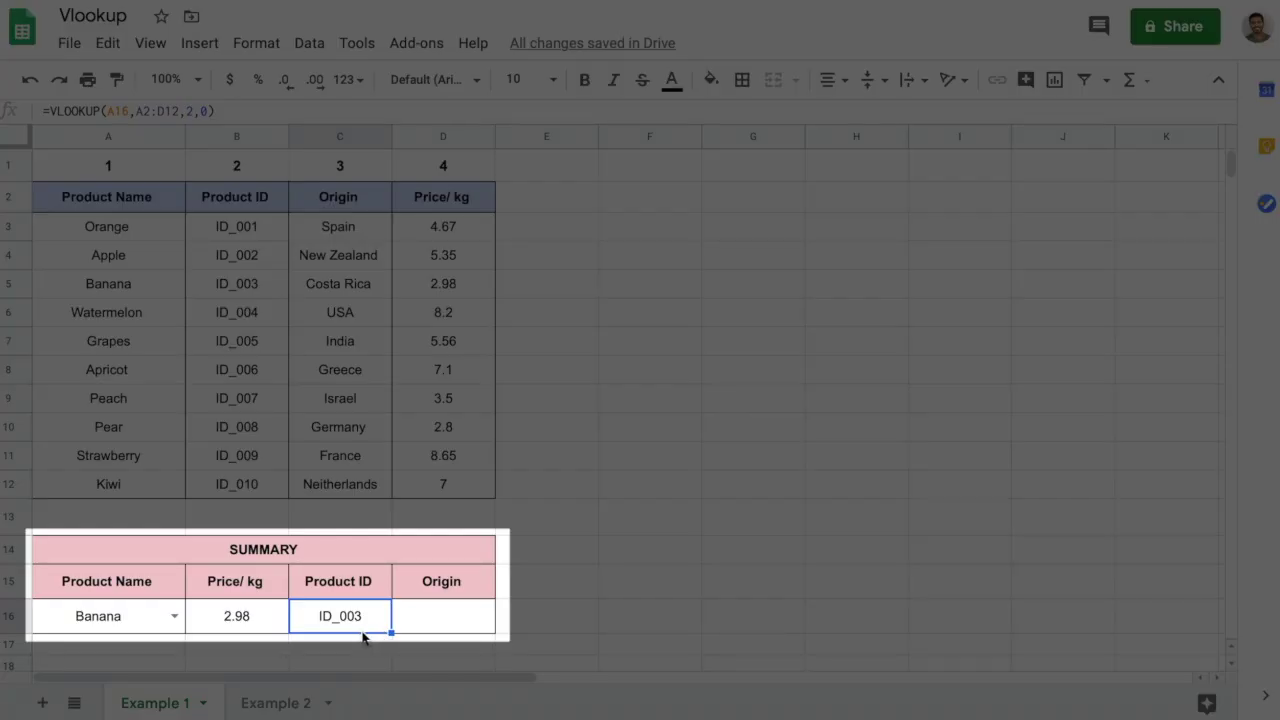
drag(366, 633, 421, 615)
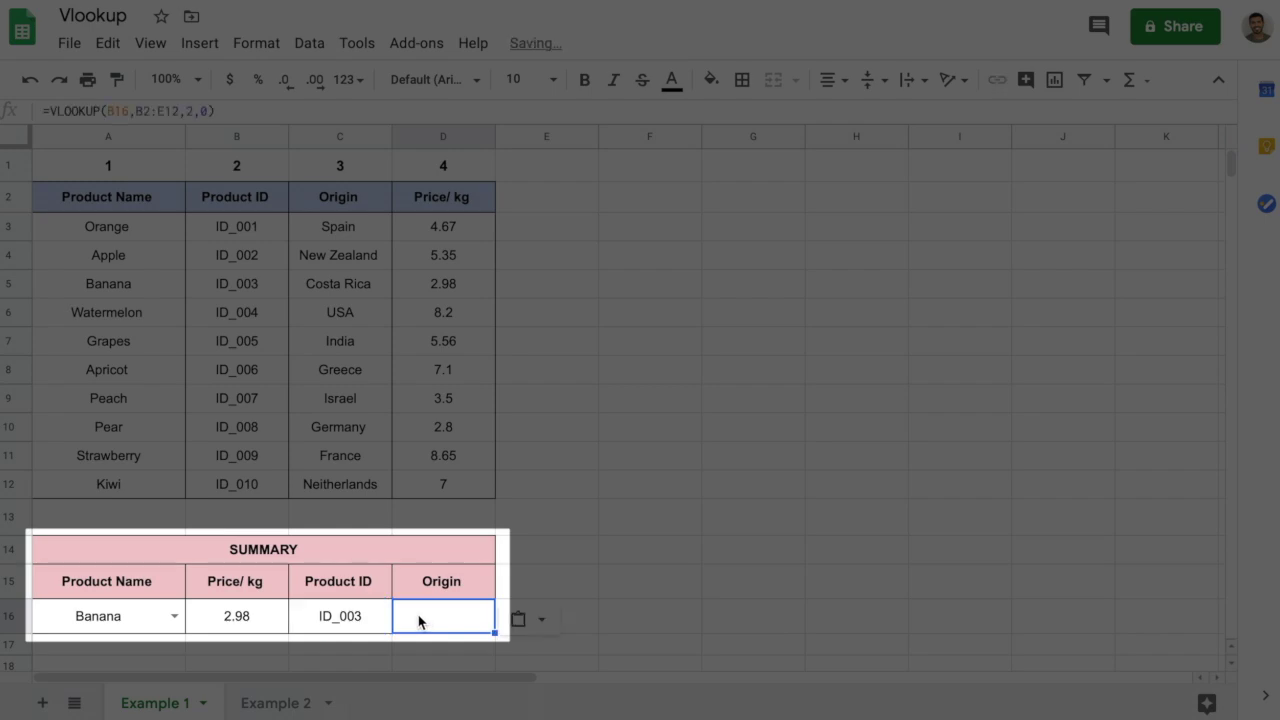
mouse_move(423, 631)
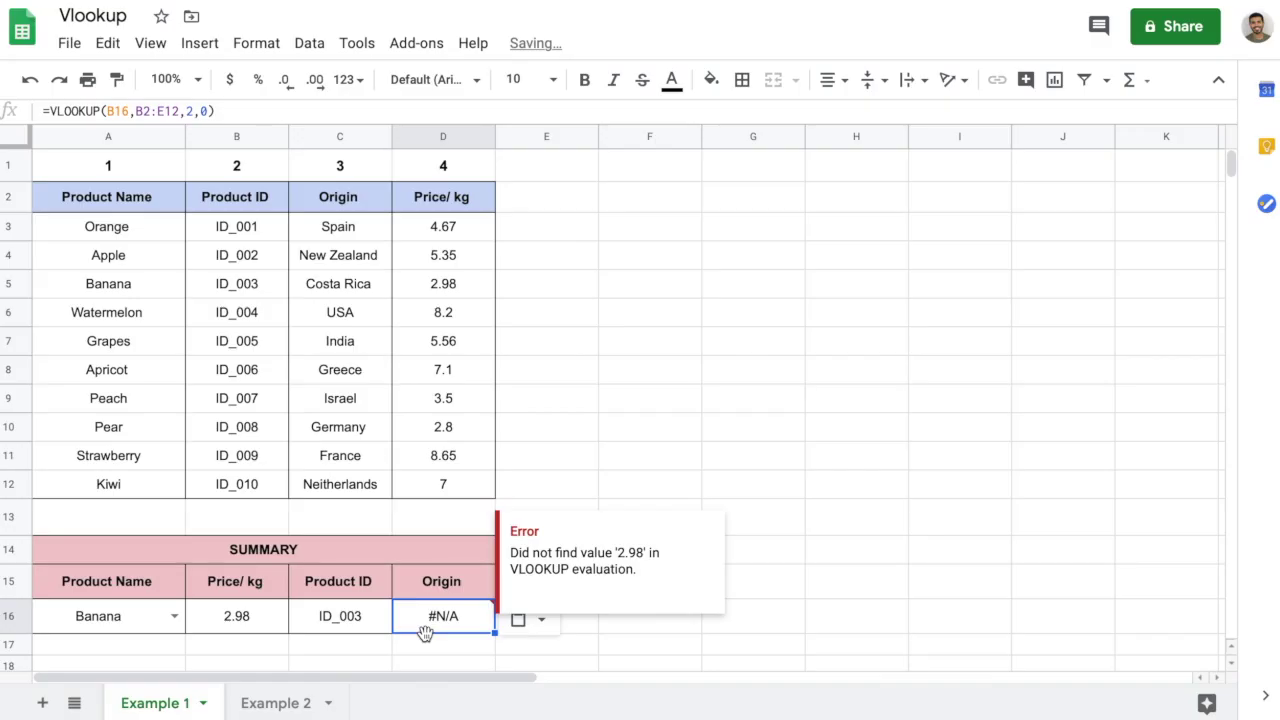
double_click(430, 622)
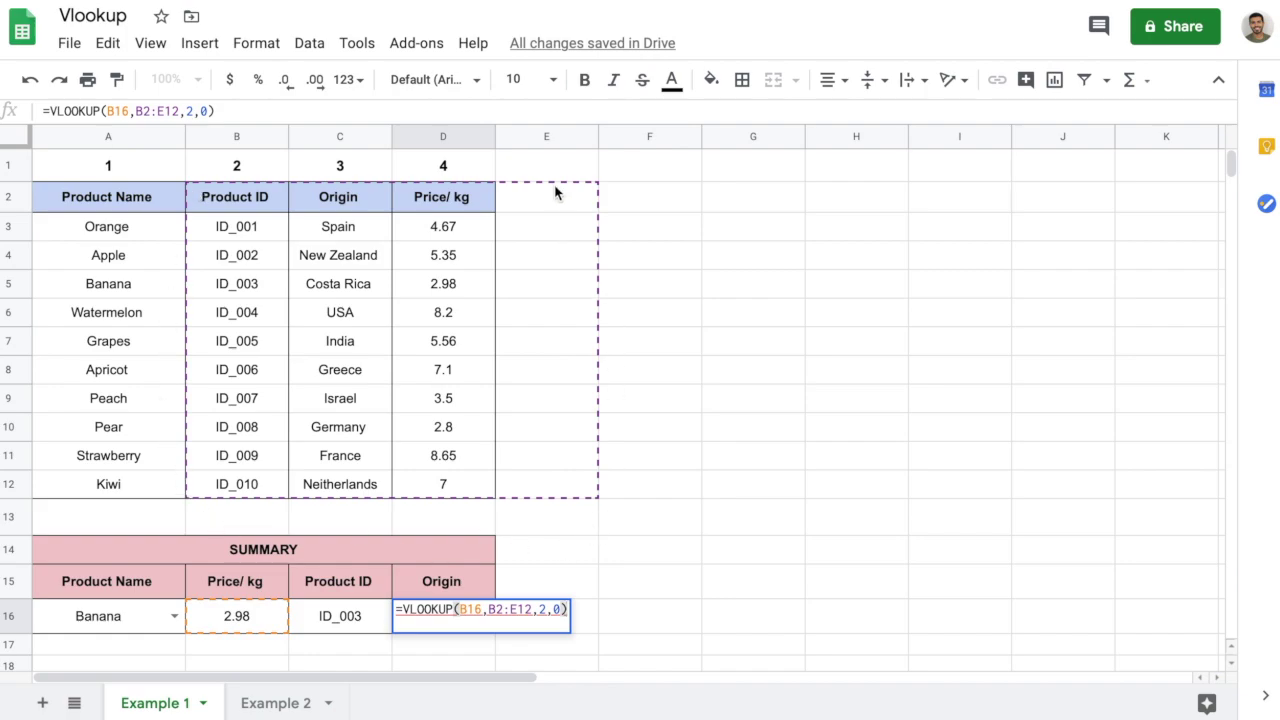
Close the copied formula and clear it from the summary's Origin cell D16.
click(629, 520)
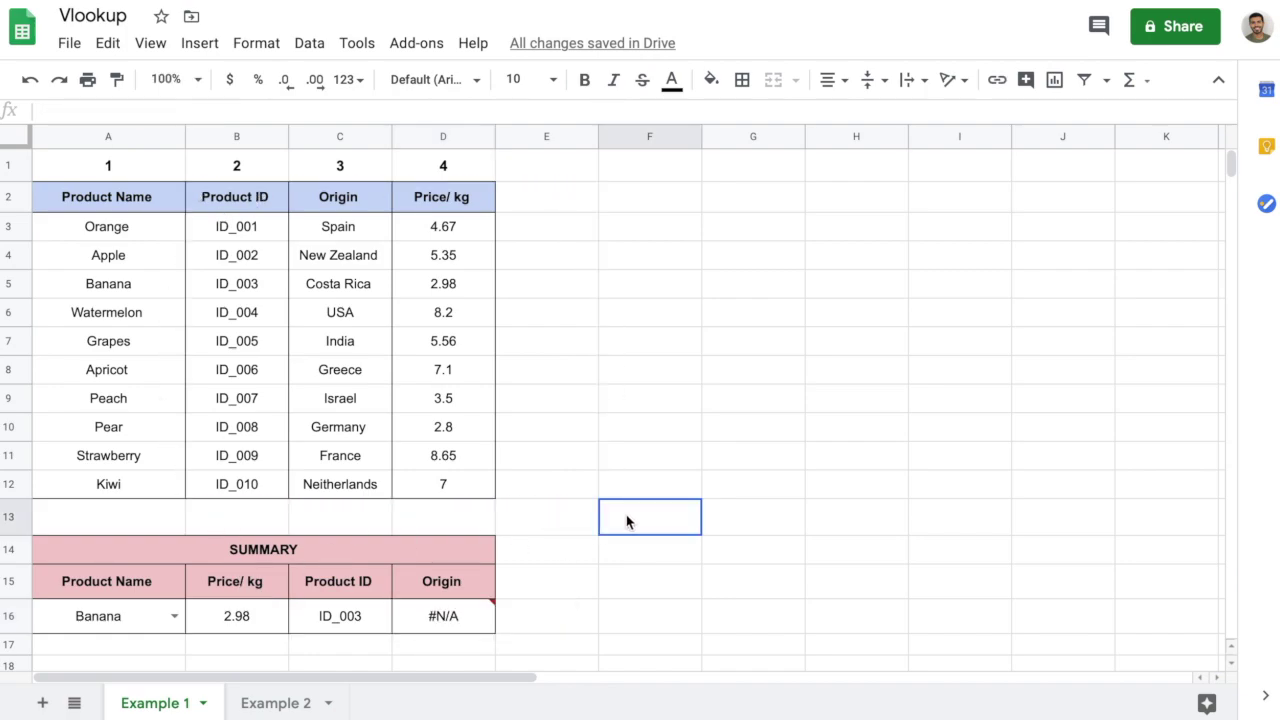
click(410, 613)
key(Delete)
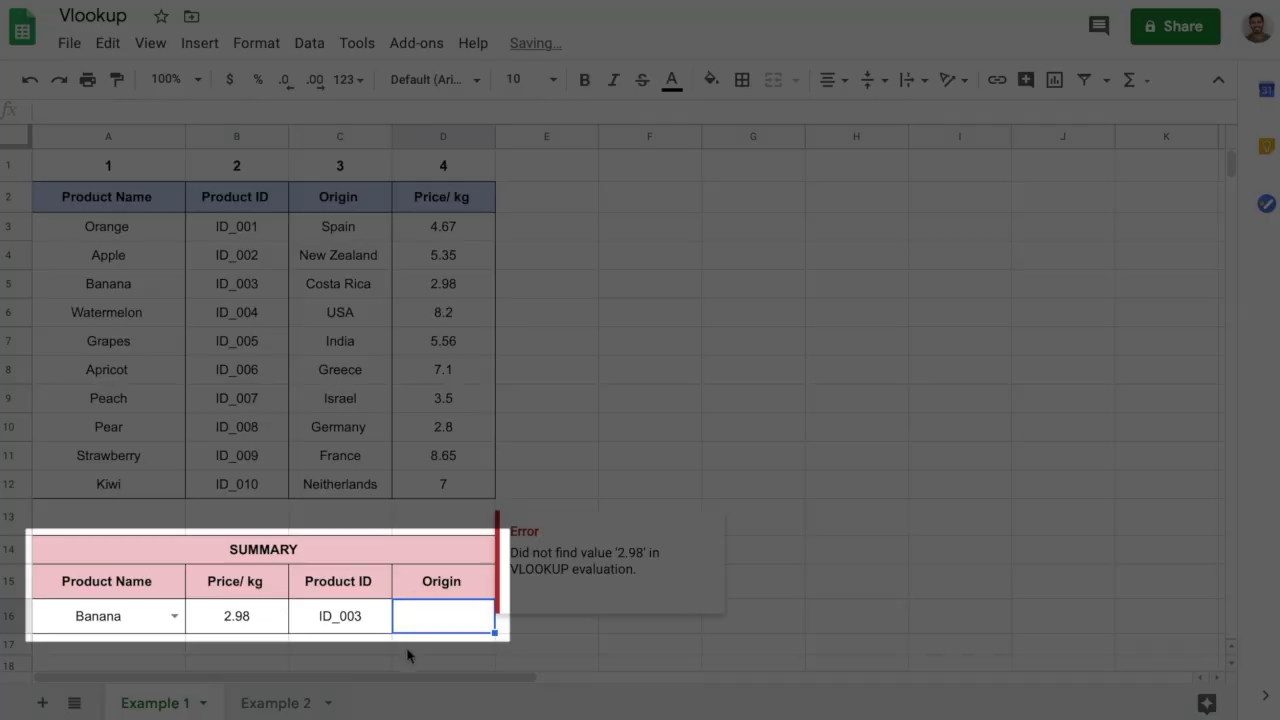
Lock the column references in C16's Product ID lookup so the formula reads =VLOOKUP($A16,$A2:$D12,2,0).
click(361, 628)
double_click(359, 623)
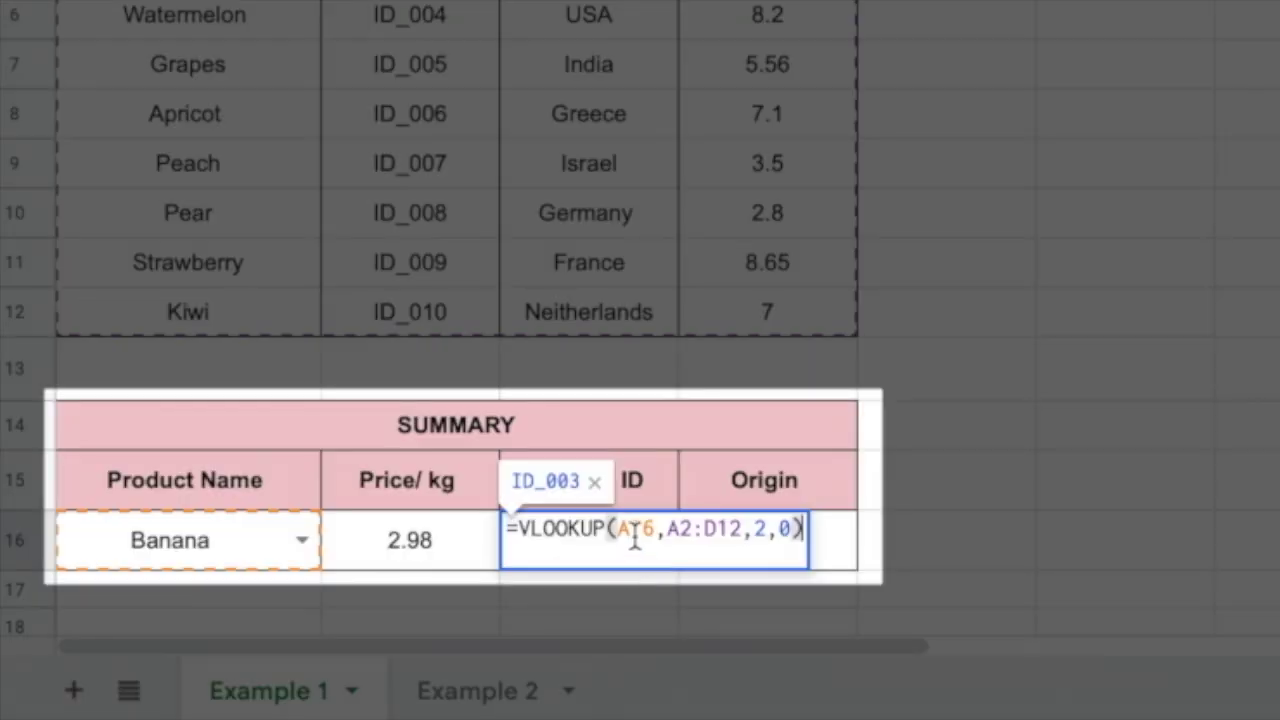
click(633, 538)
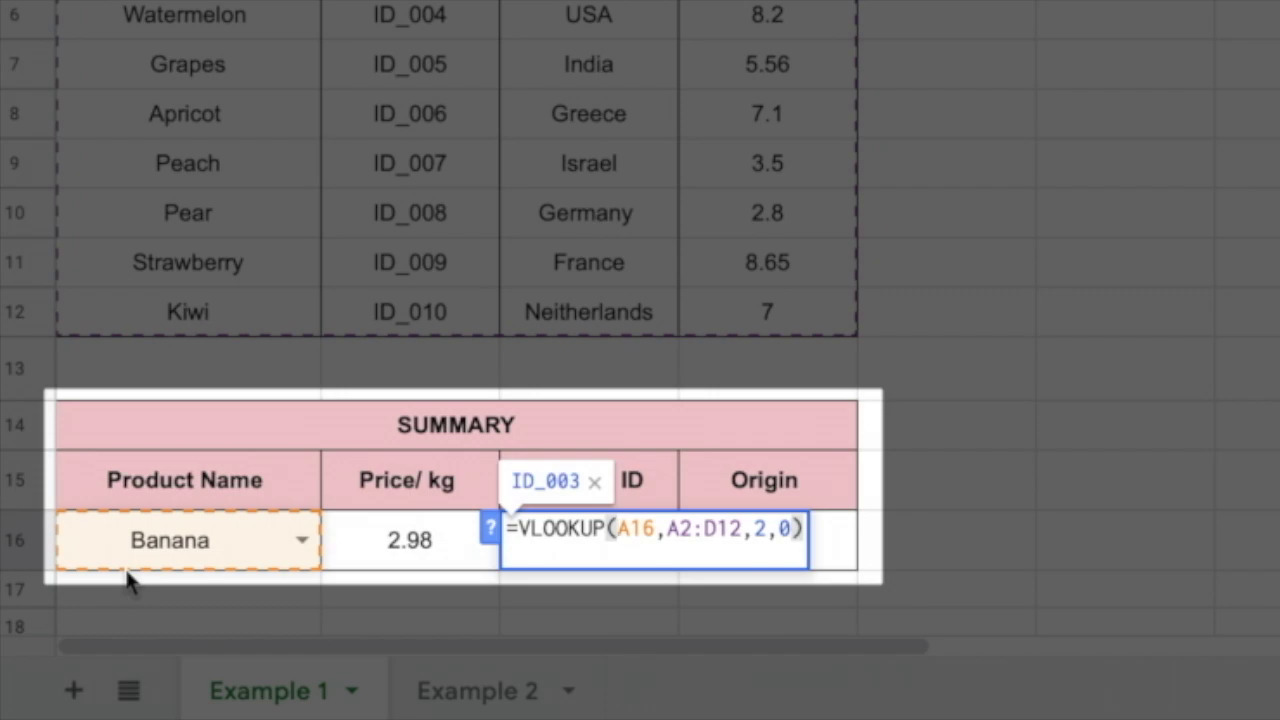
text($)
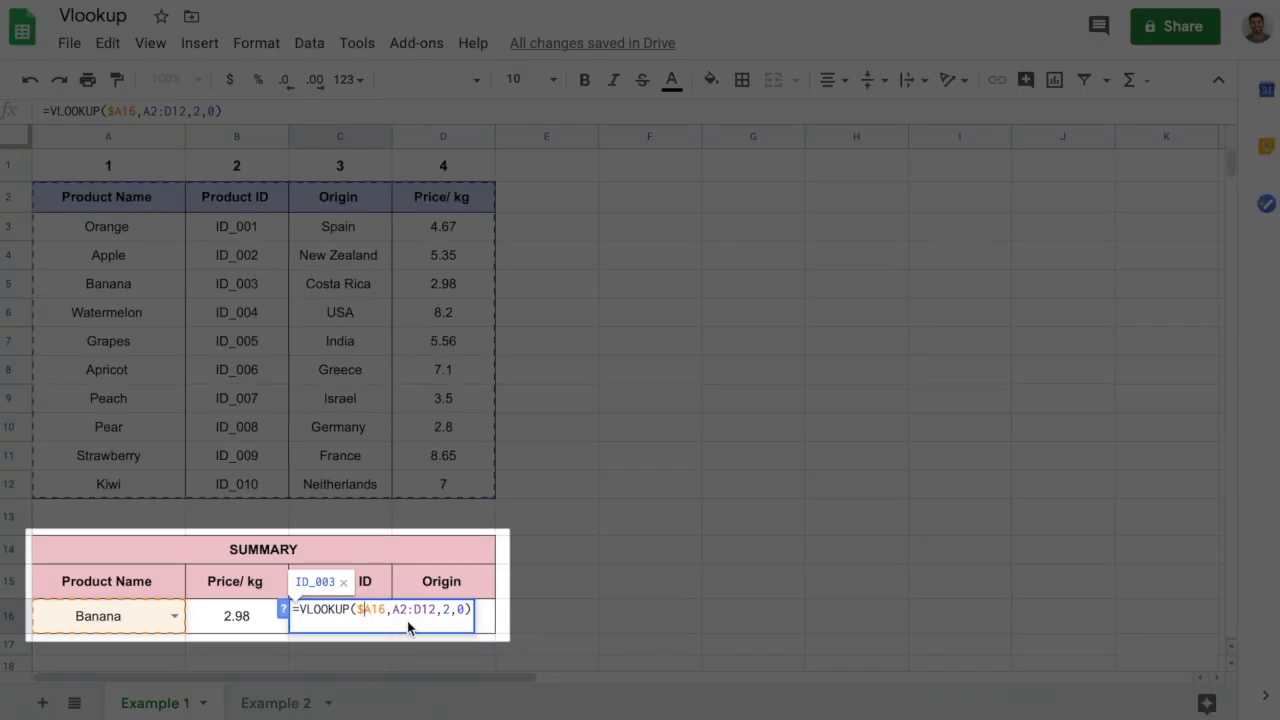
click(677, 528)
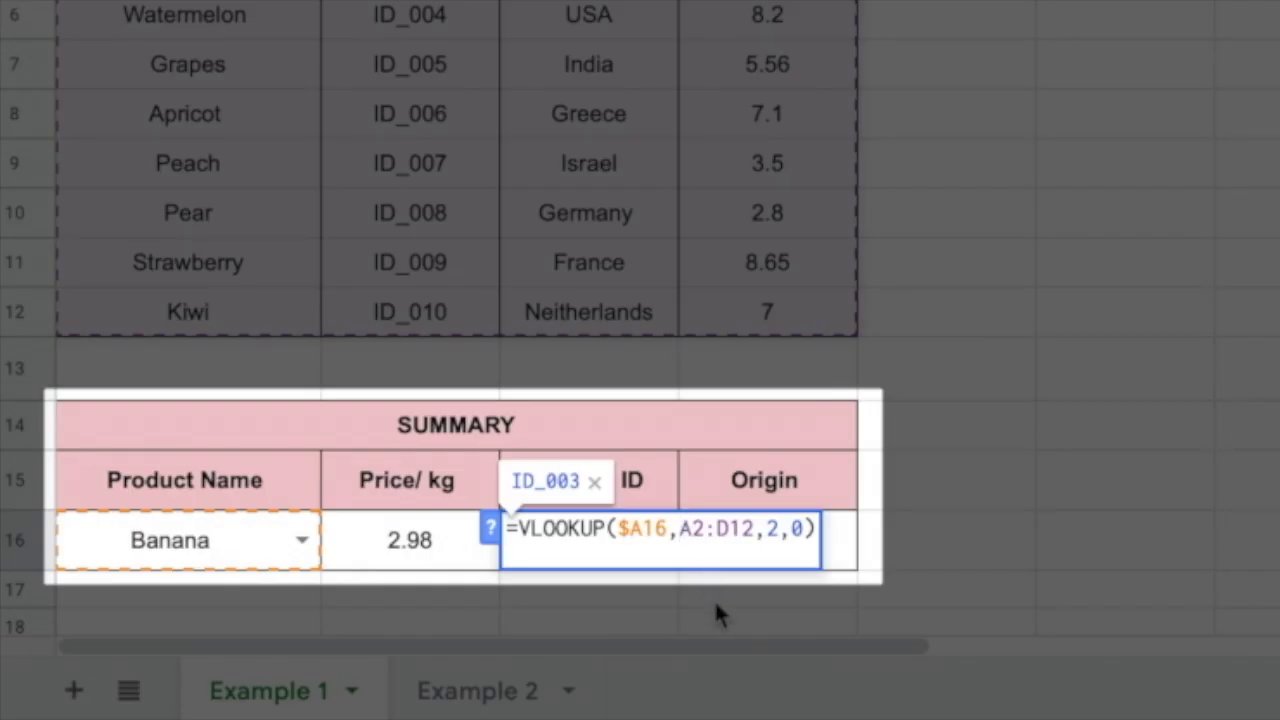
text($)
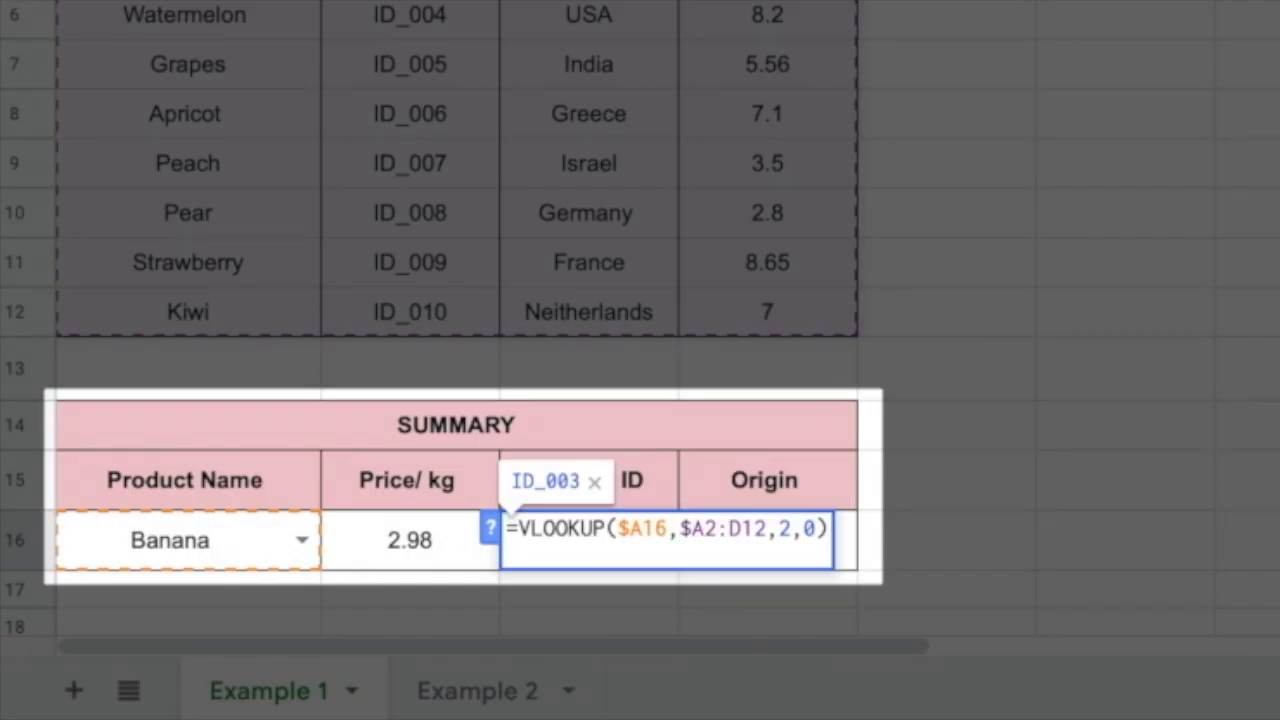
key(Right)
key(Right)
key(Right)
text($)
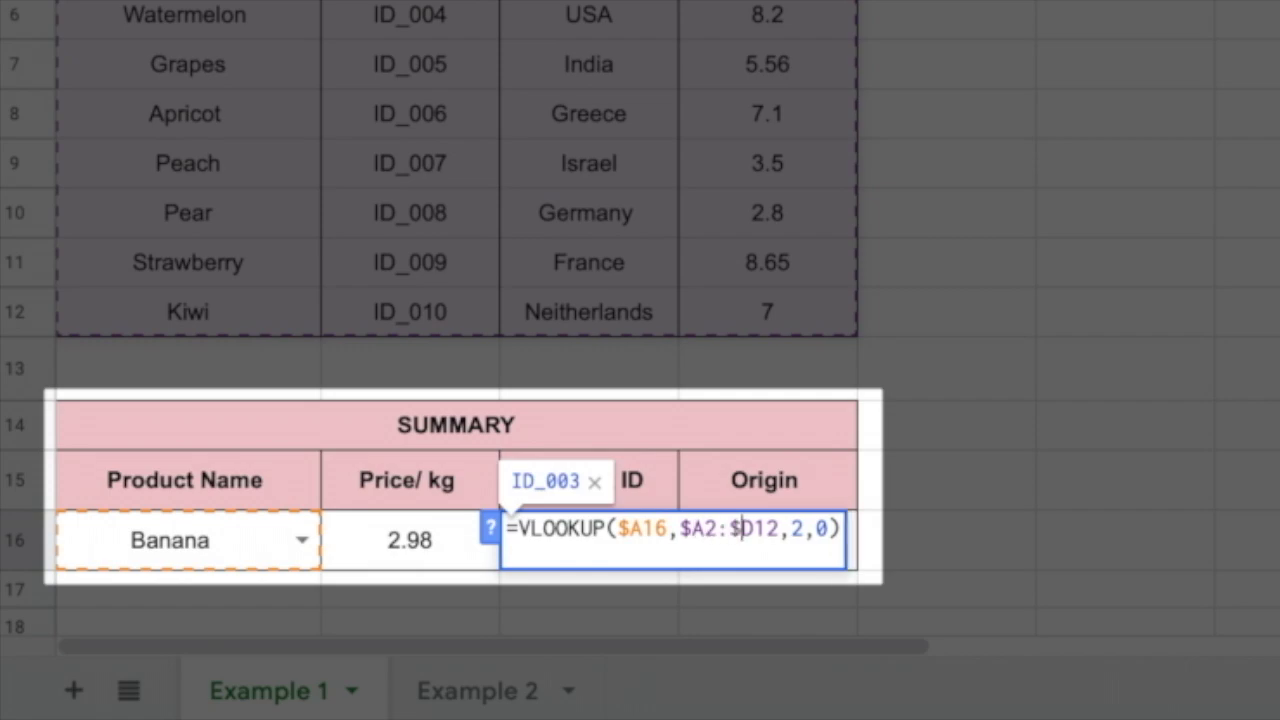
click(995, 478)
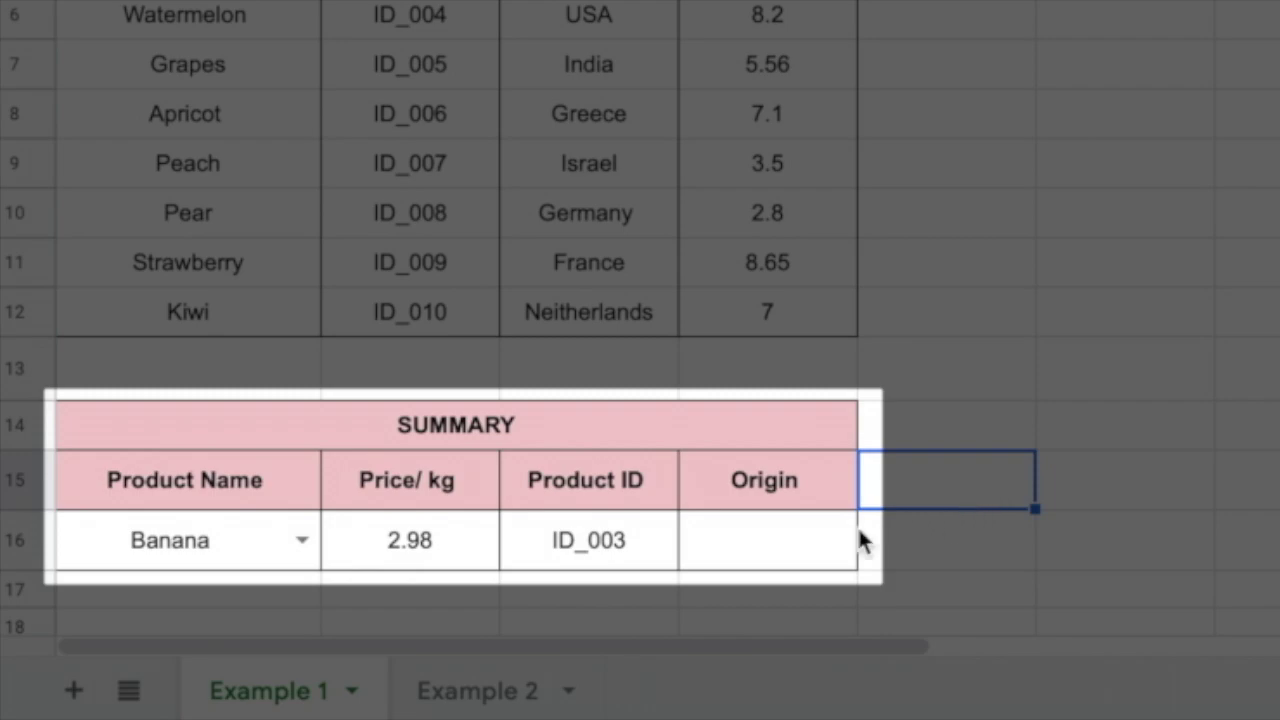
Copy the locked lookup formula from C16 into the Origin cell D16 and check its references.
click(557, 533)
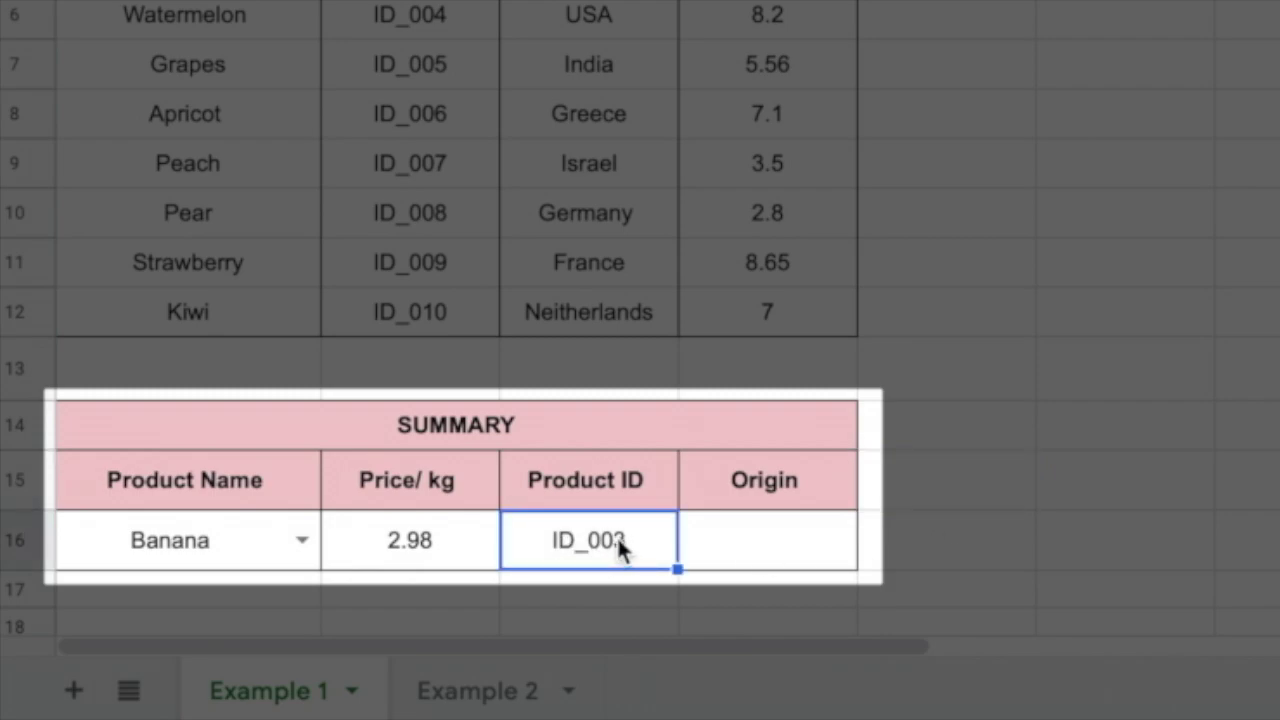
key(ctrl+c)
click(707, 540)
key(ctrl+v)
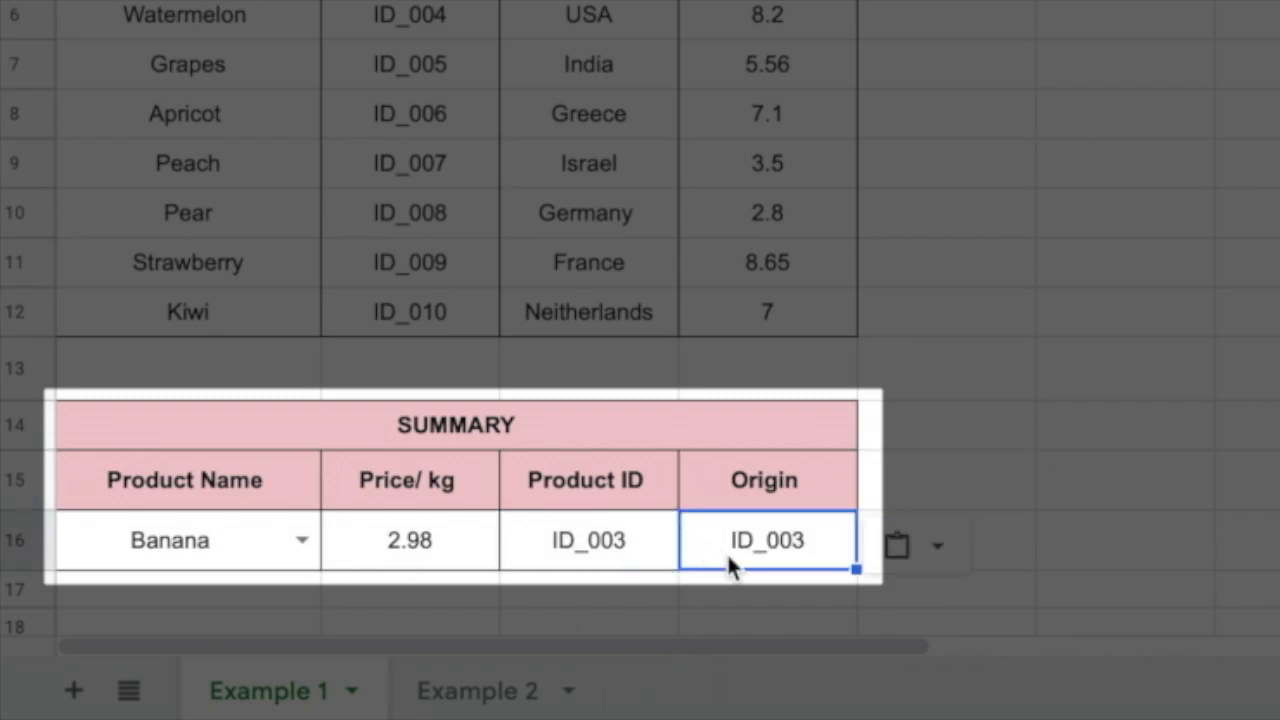
double_click(723, 545)
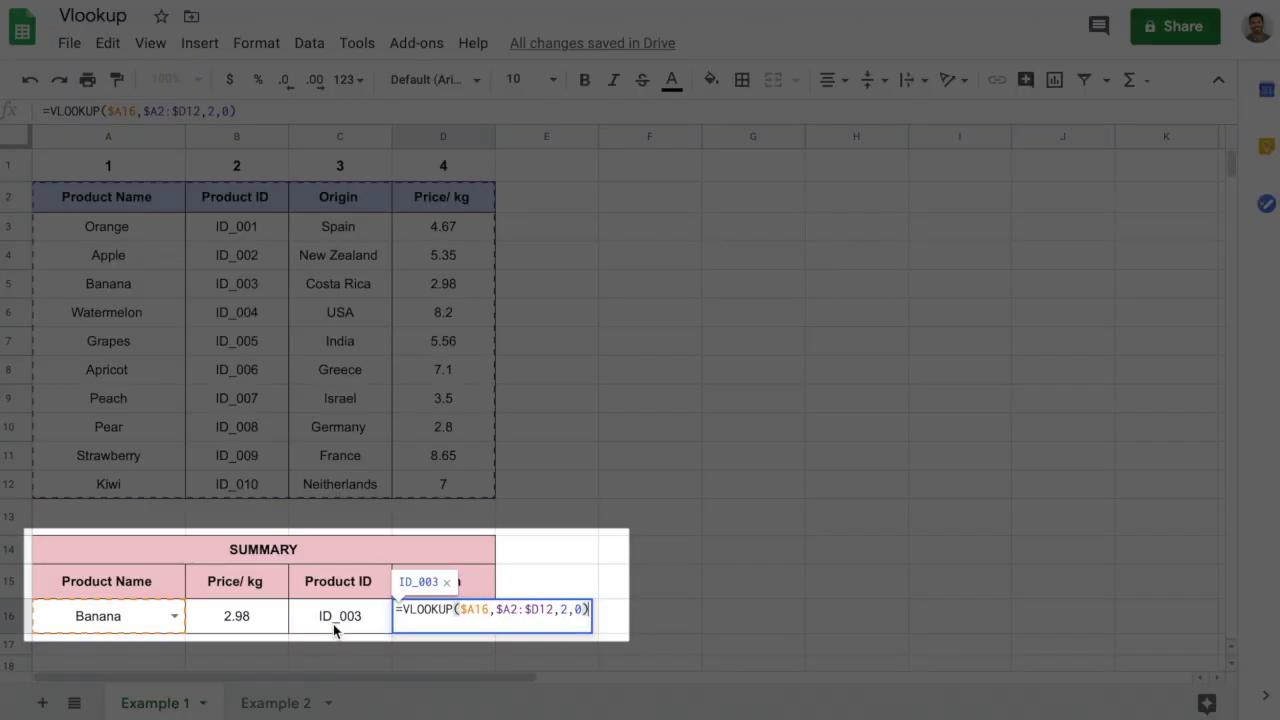
click(576, 553)
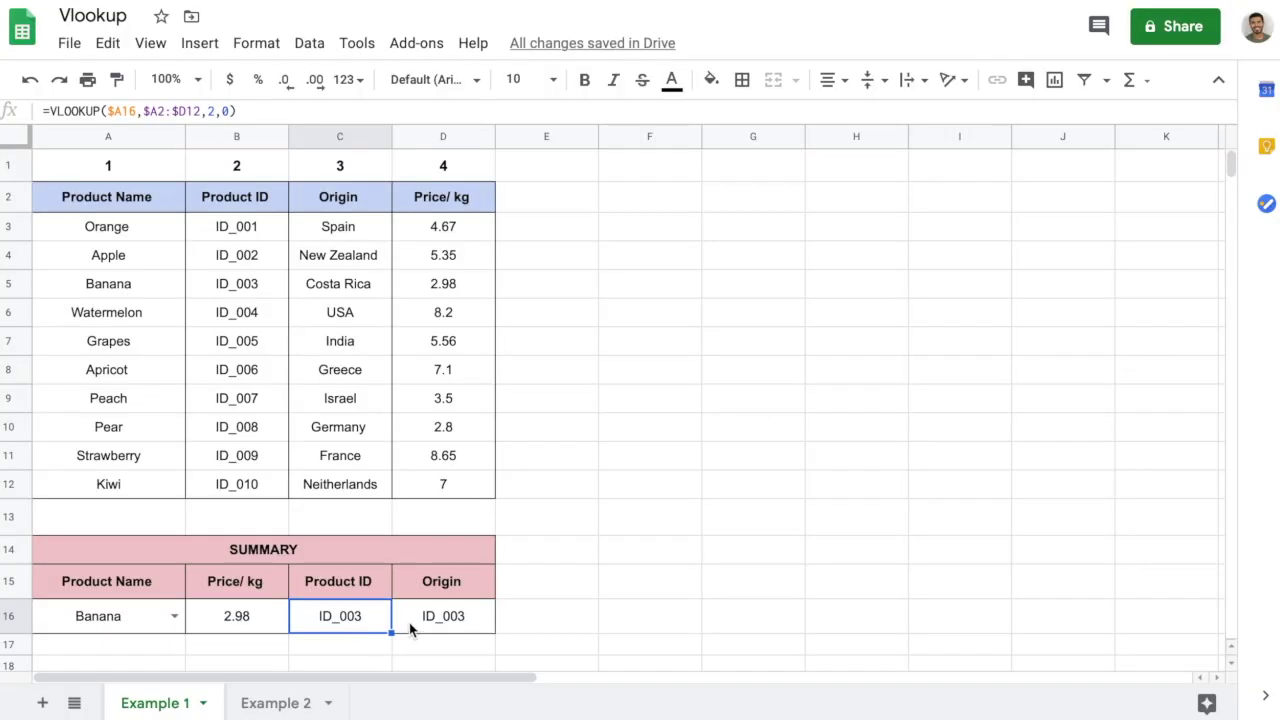
Change the column index in D16's formula to 3, matching the Origin column, so it reads =VLOOKUP($A16,$A2:$D12,3,0).
click(430, 590)
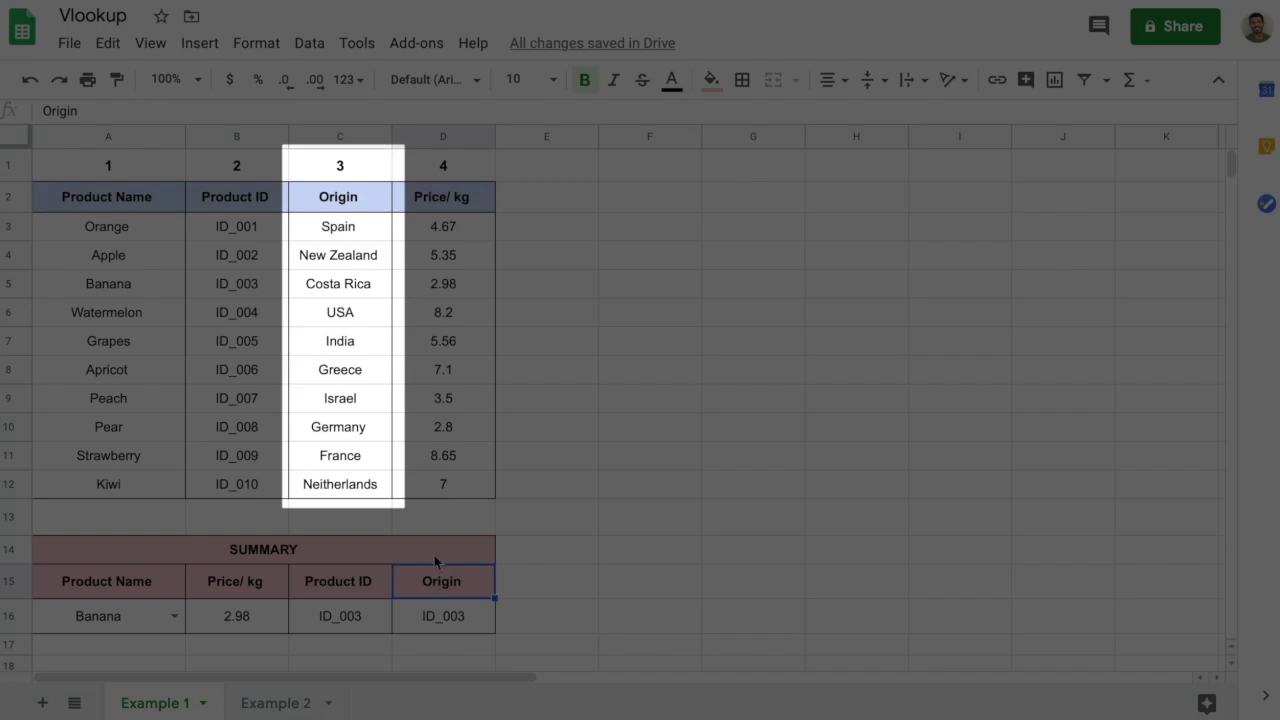
click(310, 137)
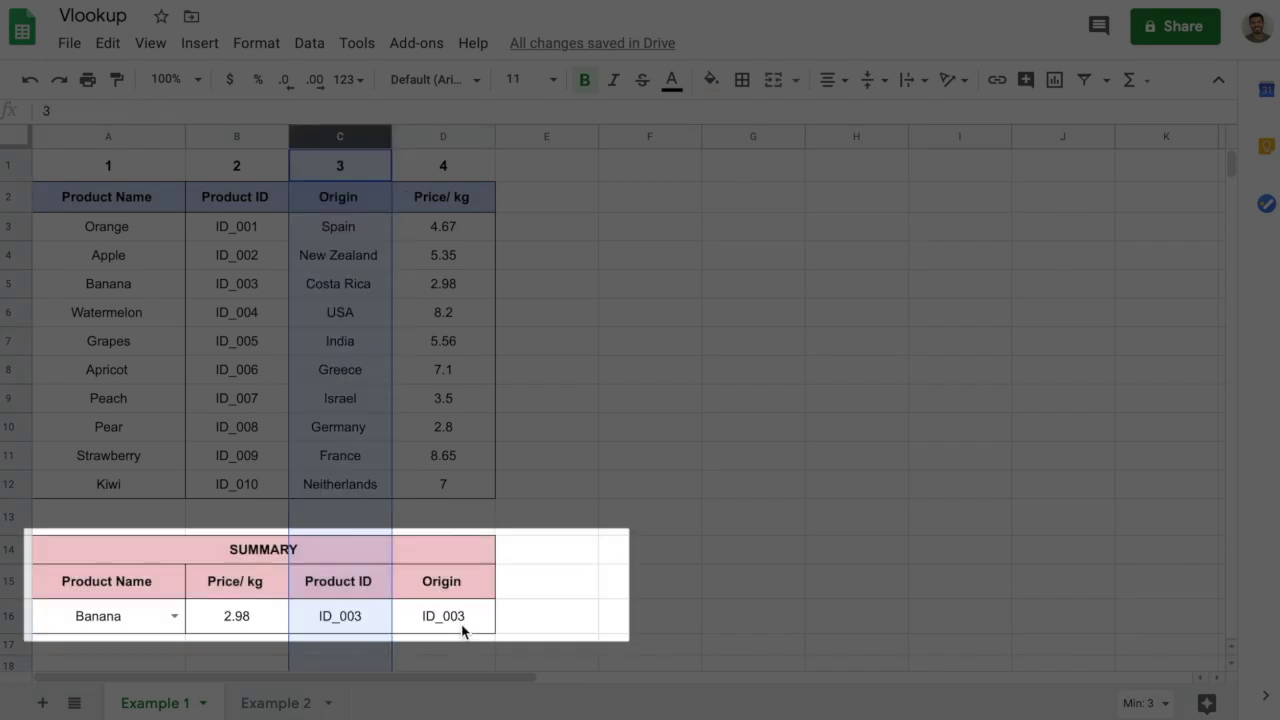
double_click(445, 610)
double_click(561, 609)
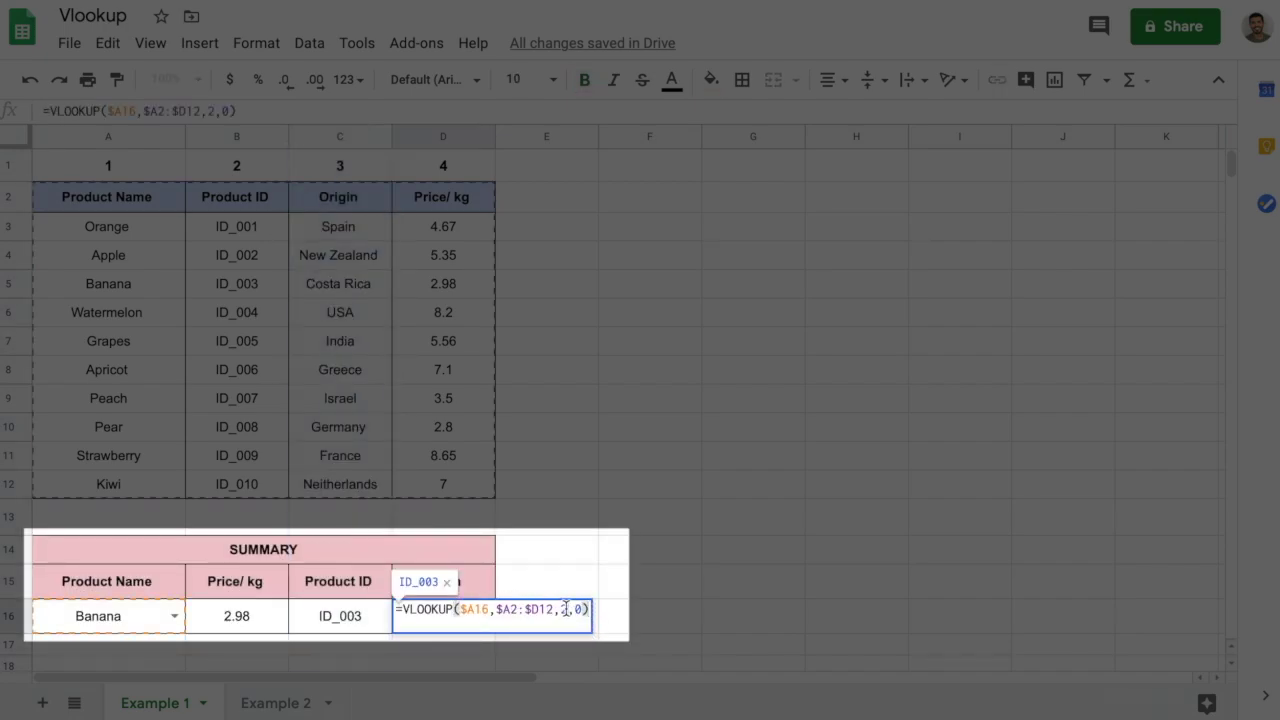
key(BackSpace)
text(3)
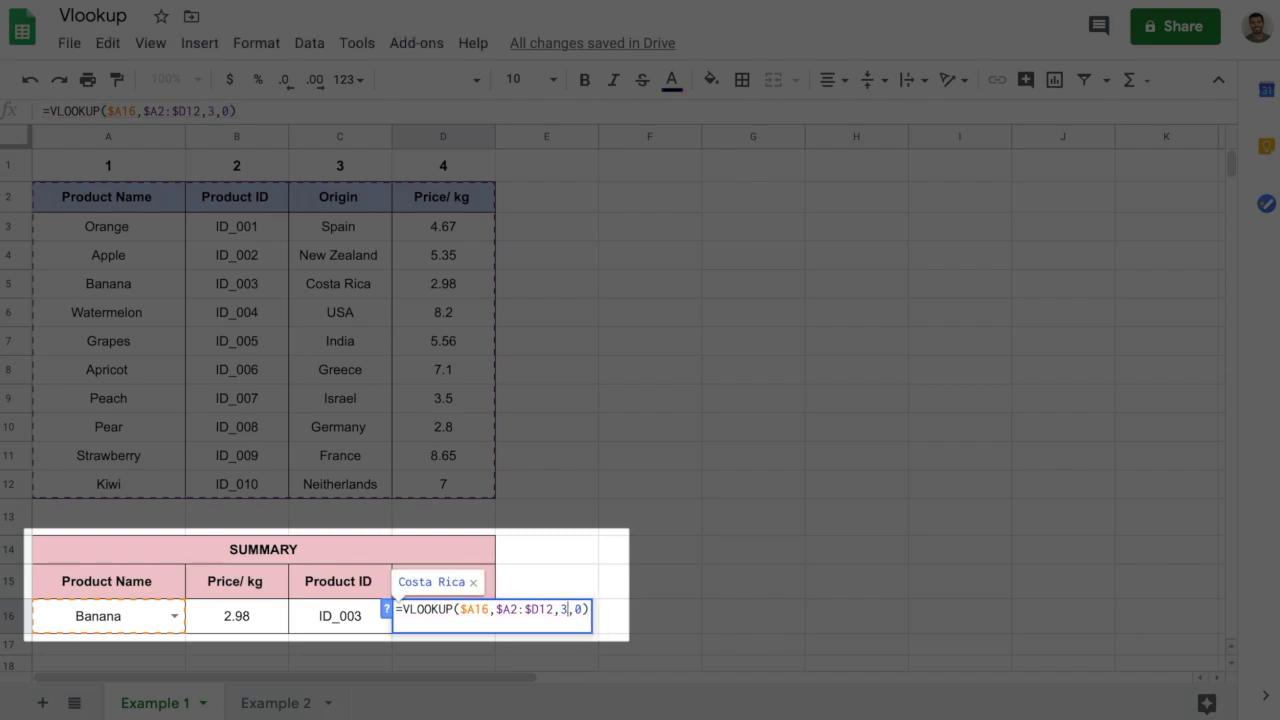
key(Return)
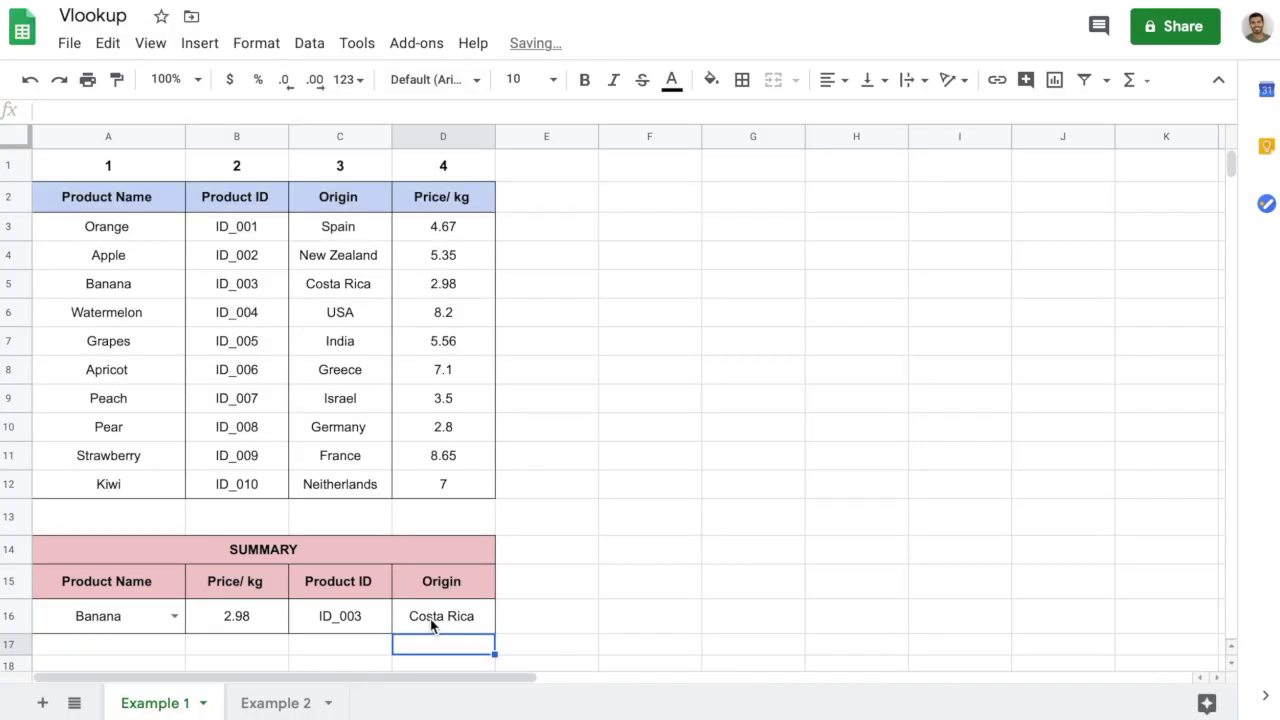
Change the summary's product name in A16 to Grapes and check its origin, ID and price in the product table.
click(432, 620)
click(174, 617)
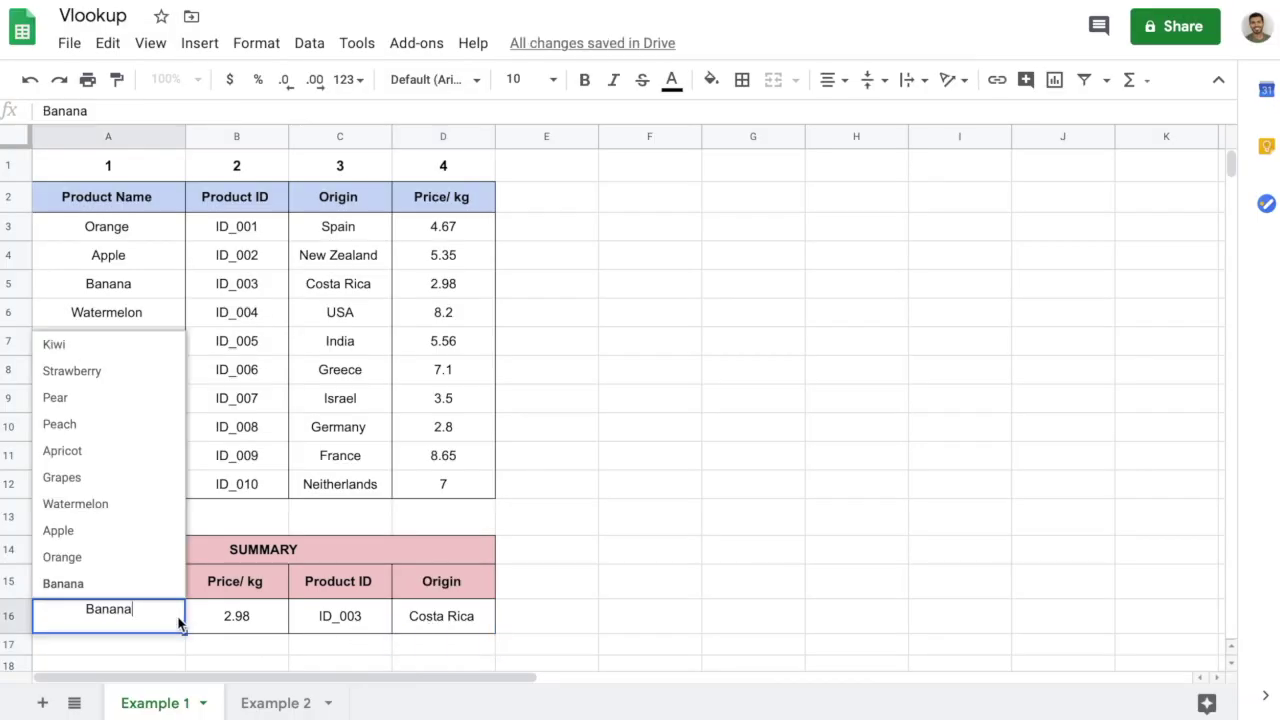
click(86, 478)
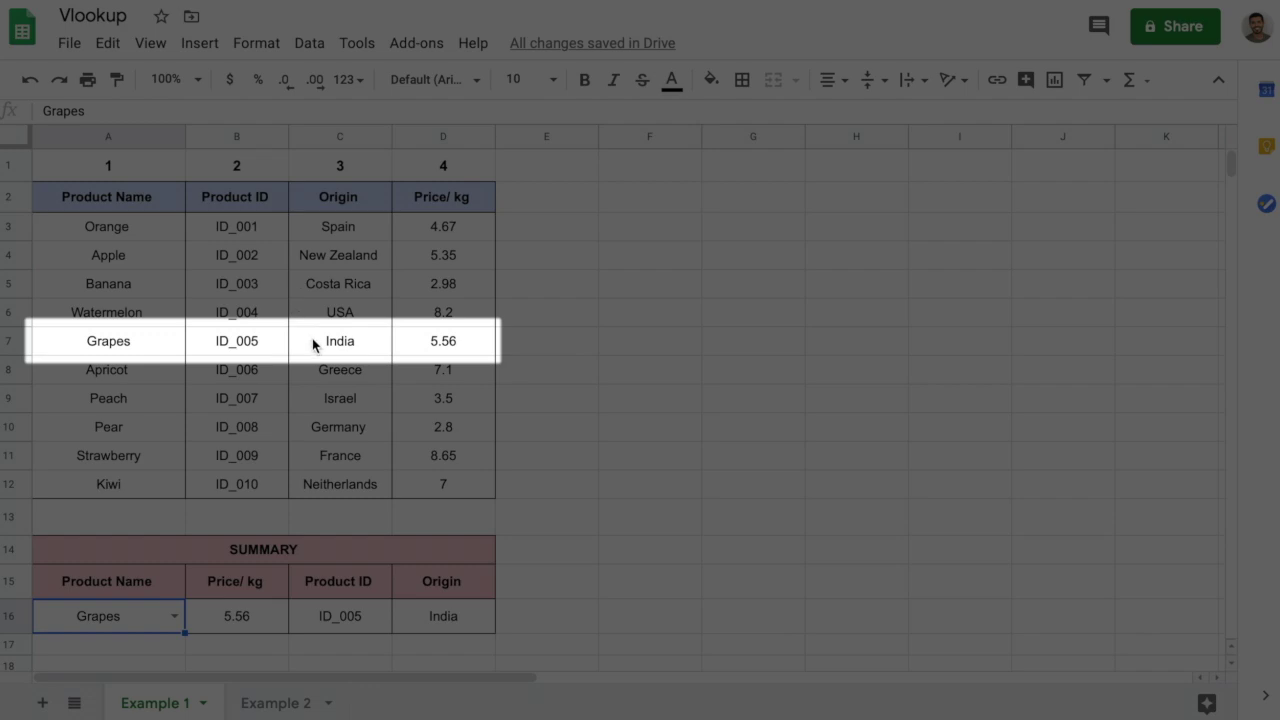
click(320, 346)
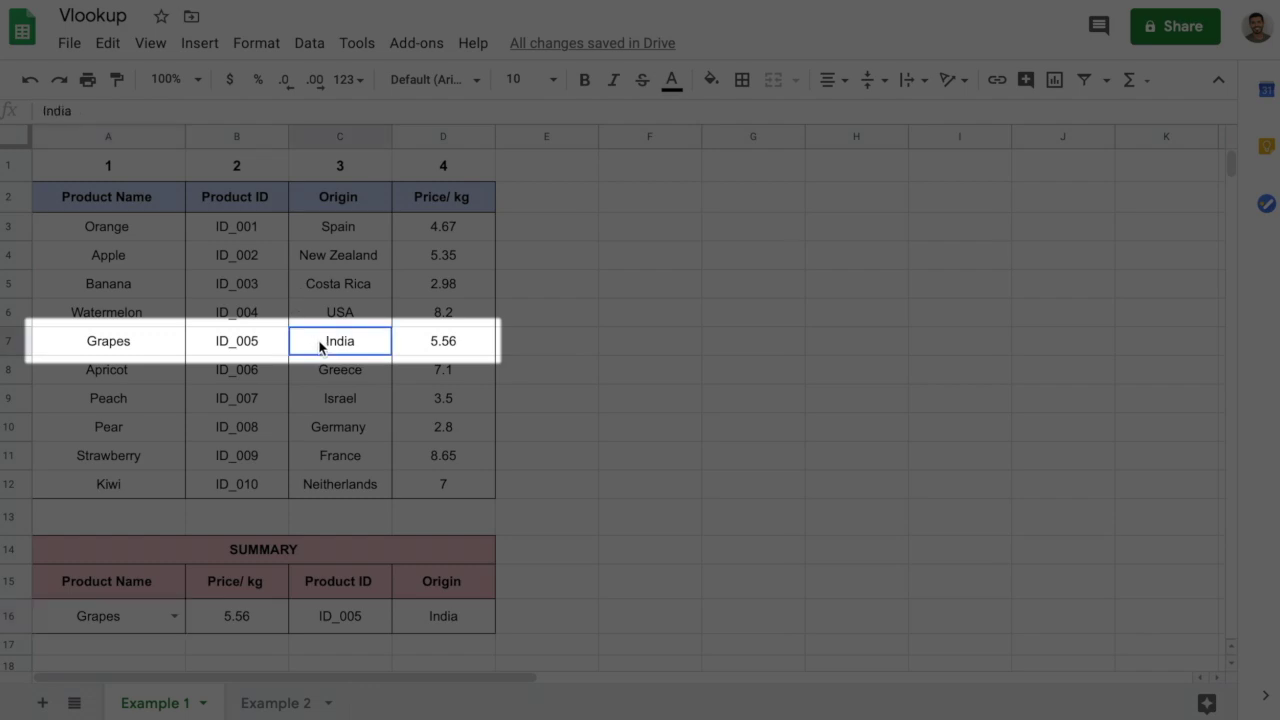
click(277, 347)
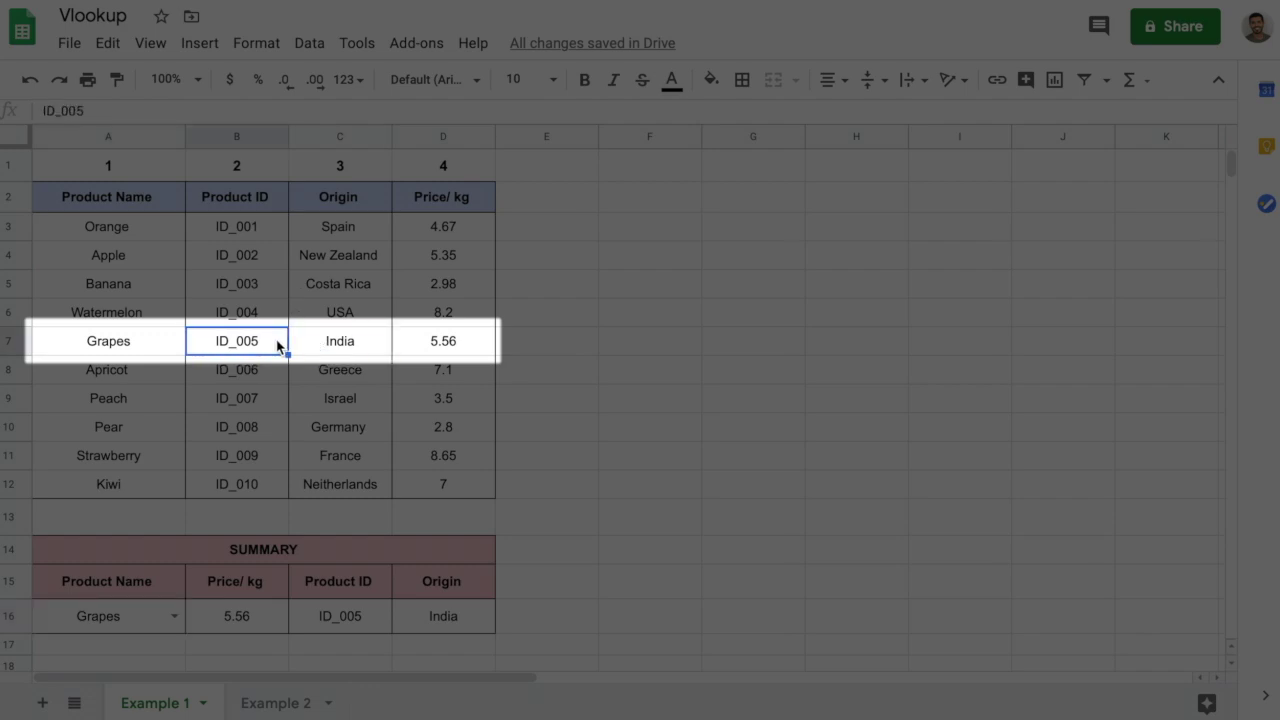
click(421, 346)
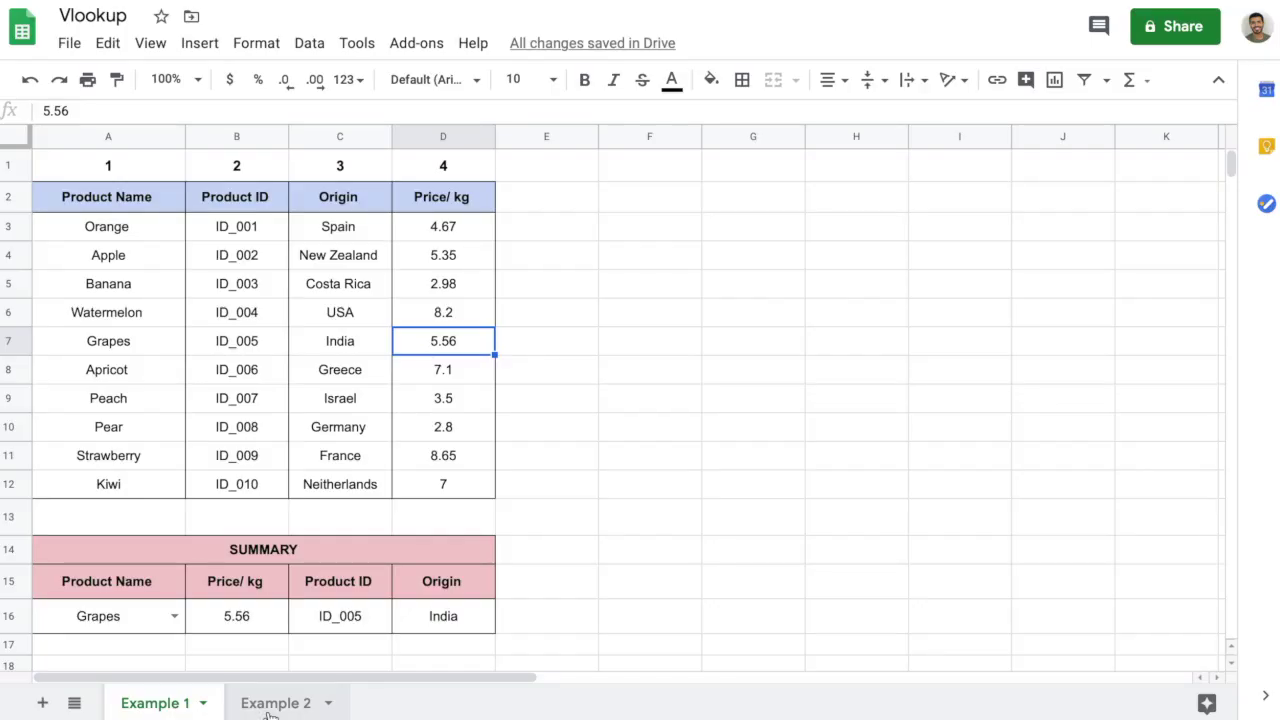
Switch to the Example 2 sheet and examine the dividend table in columns A to F and the summary's company names.
click(272, 704)
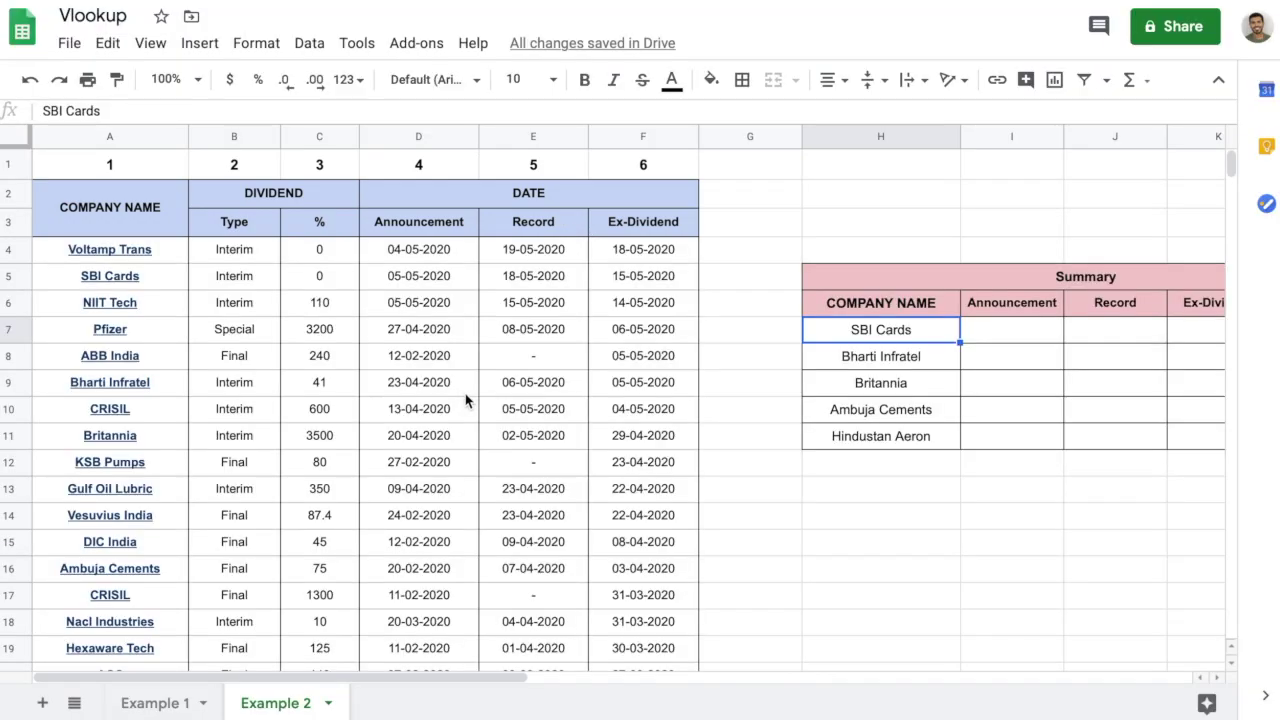
scroll(465, 393, down, 15)
scroll(465, 400, down, 8)
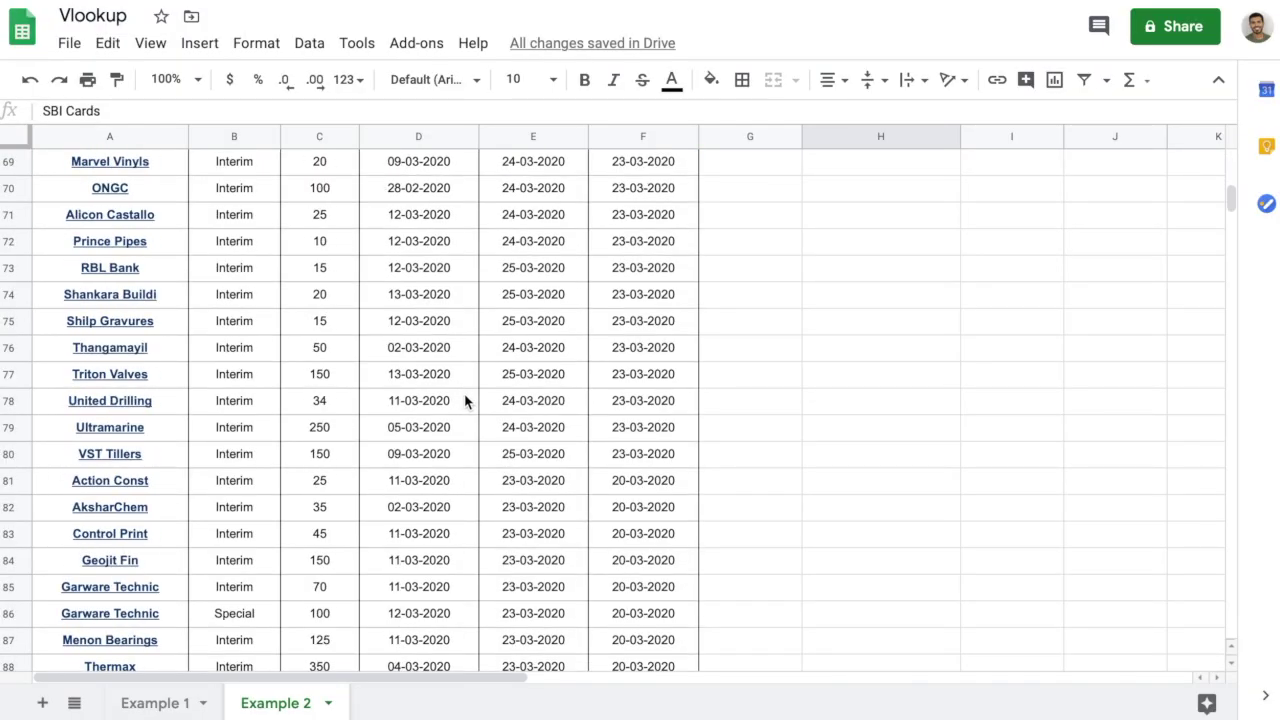
scroll(455, 418, down, 2)
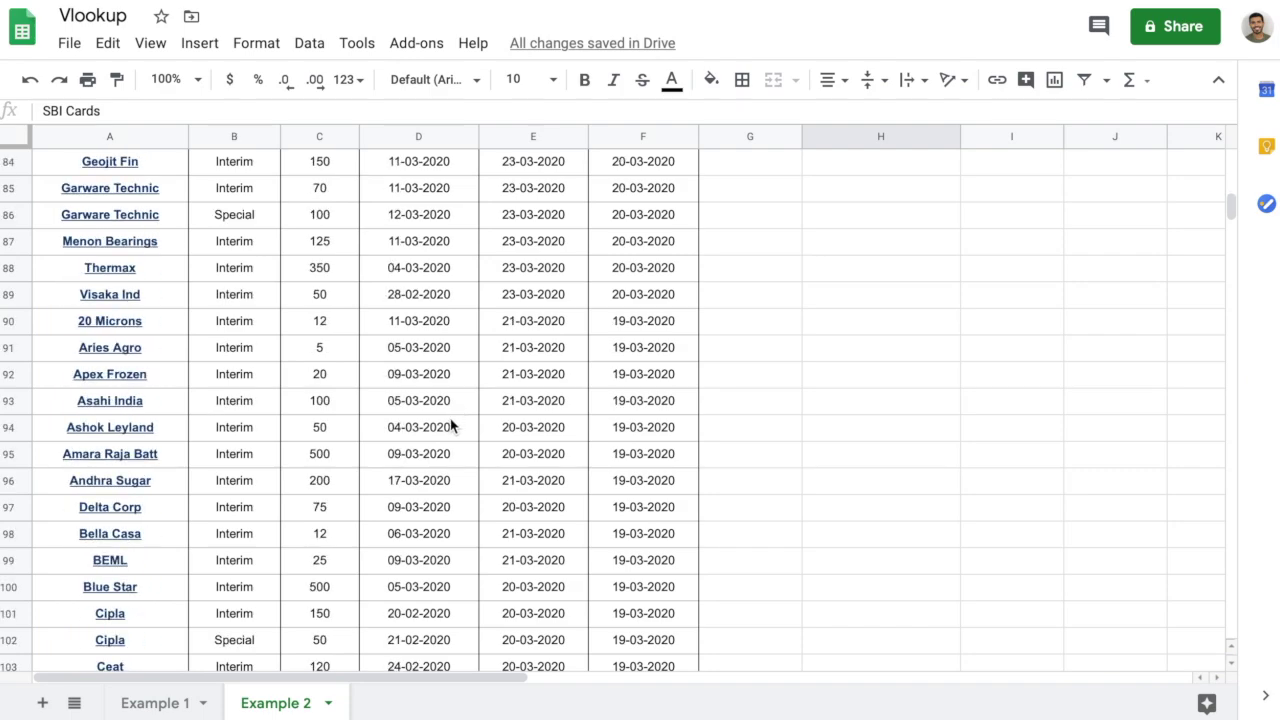
scroll(450, 425, down, 7)
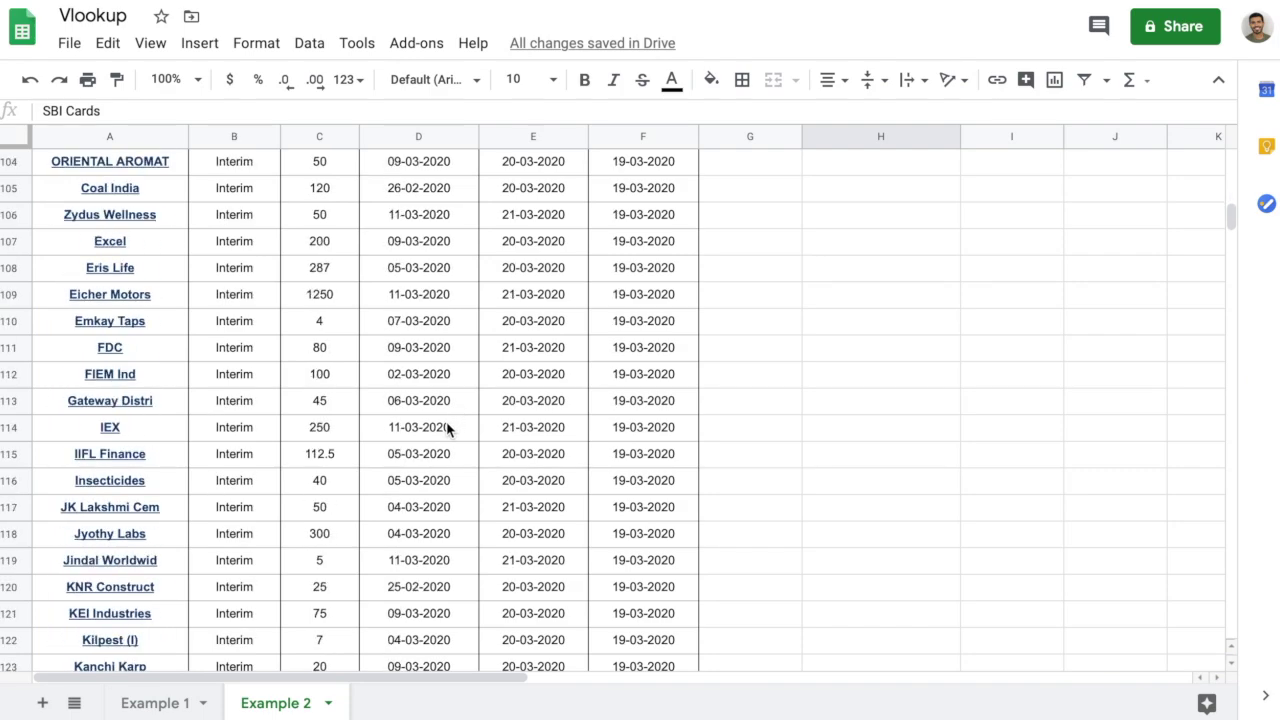
scroll(447, 428, down, 12)
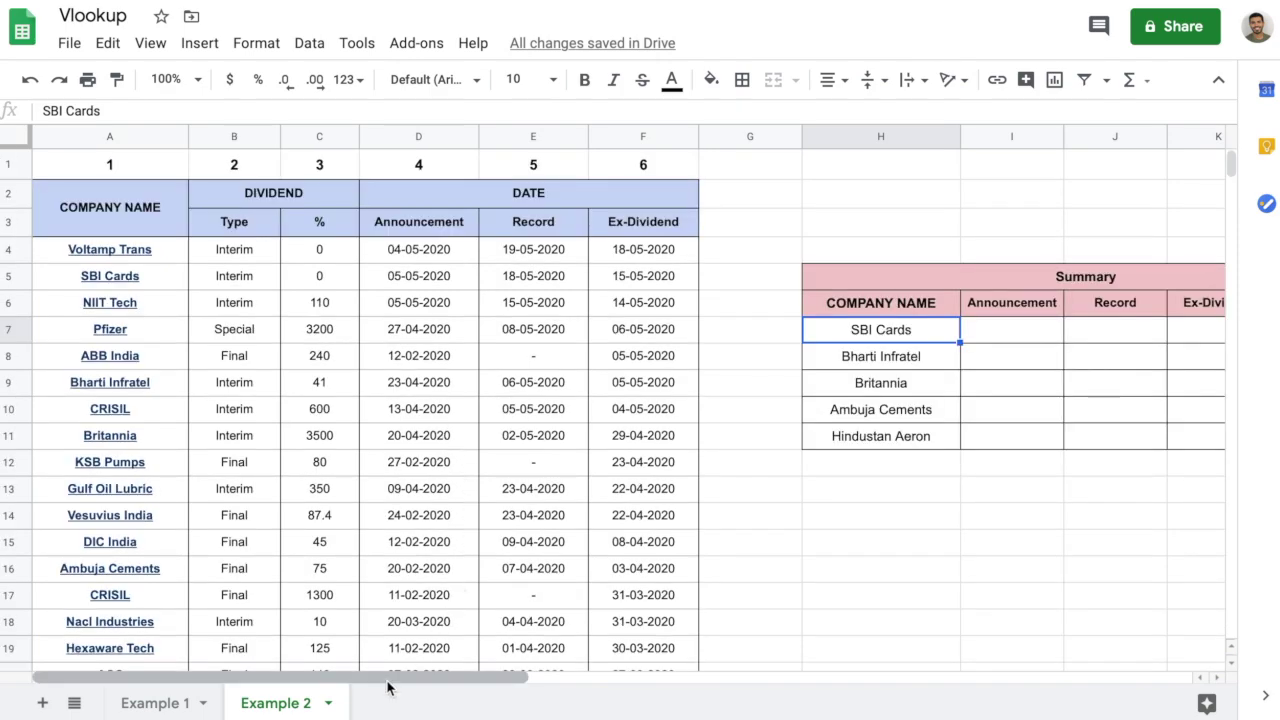
drag(118, 145, 593, 163)
click(710, 490)
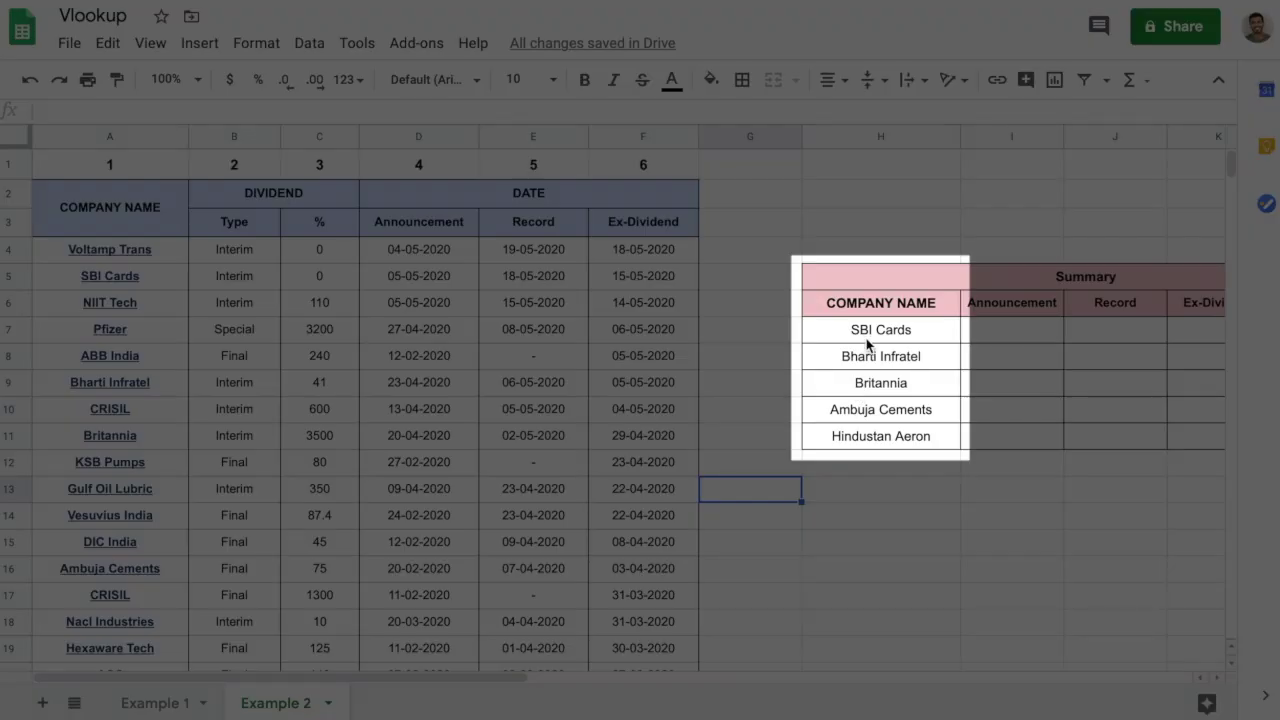
click(866, 336)
drag(866, 336, 872, 436)
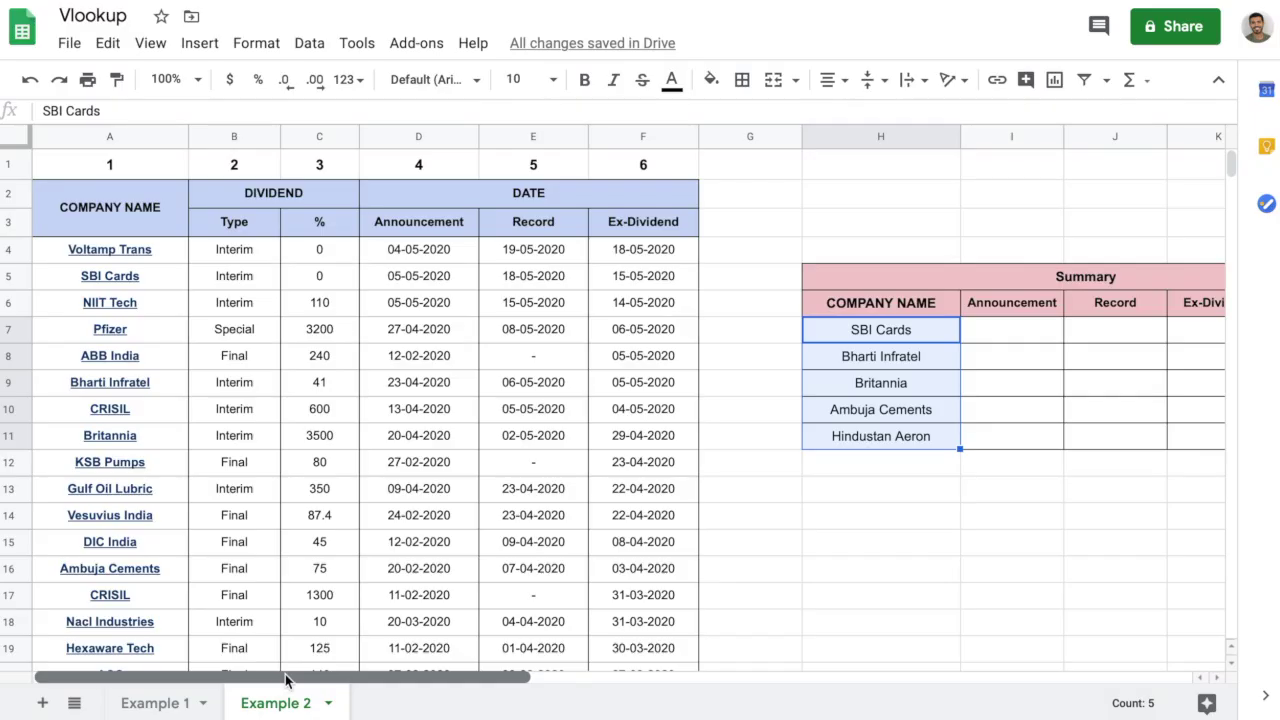
drag(323, 678, 477, 691)
Start a VLOOKUP formula in the Announcement cell I7 with company names H7:H11 as search key and columns A:F as range.
click(1012, 329)
text(=)
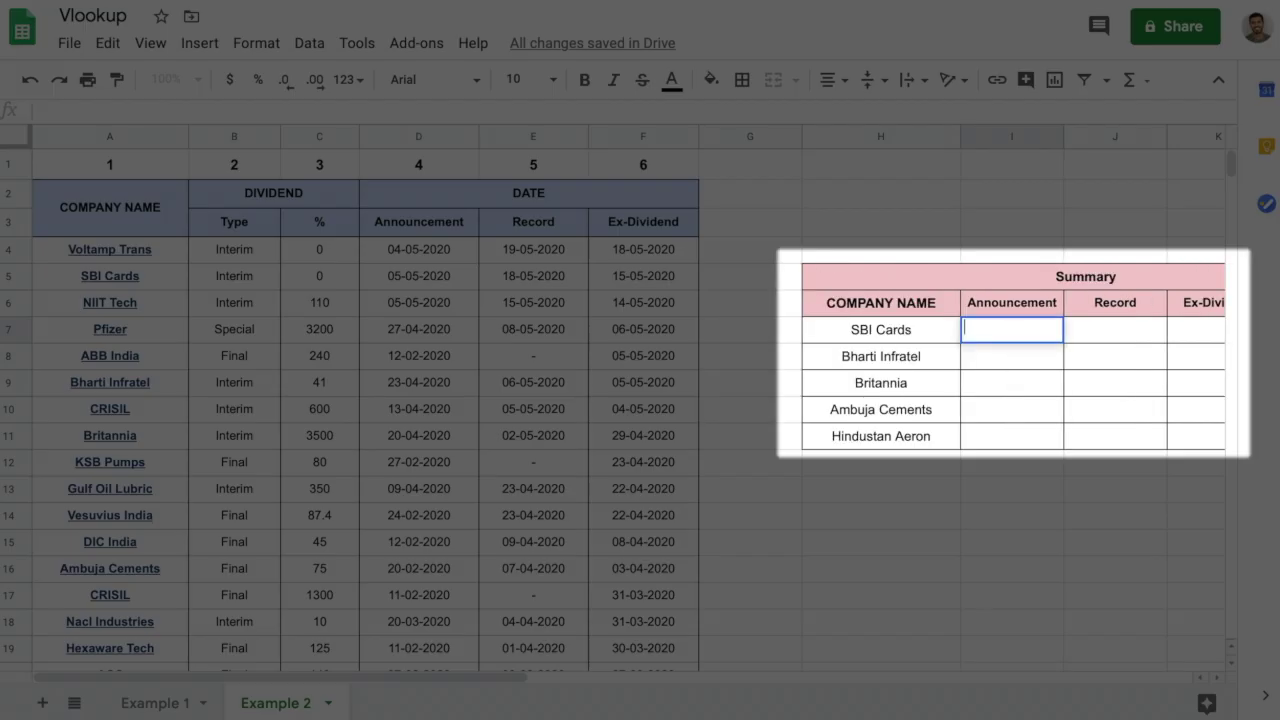
text(vlooku)
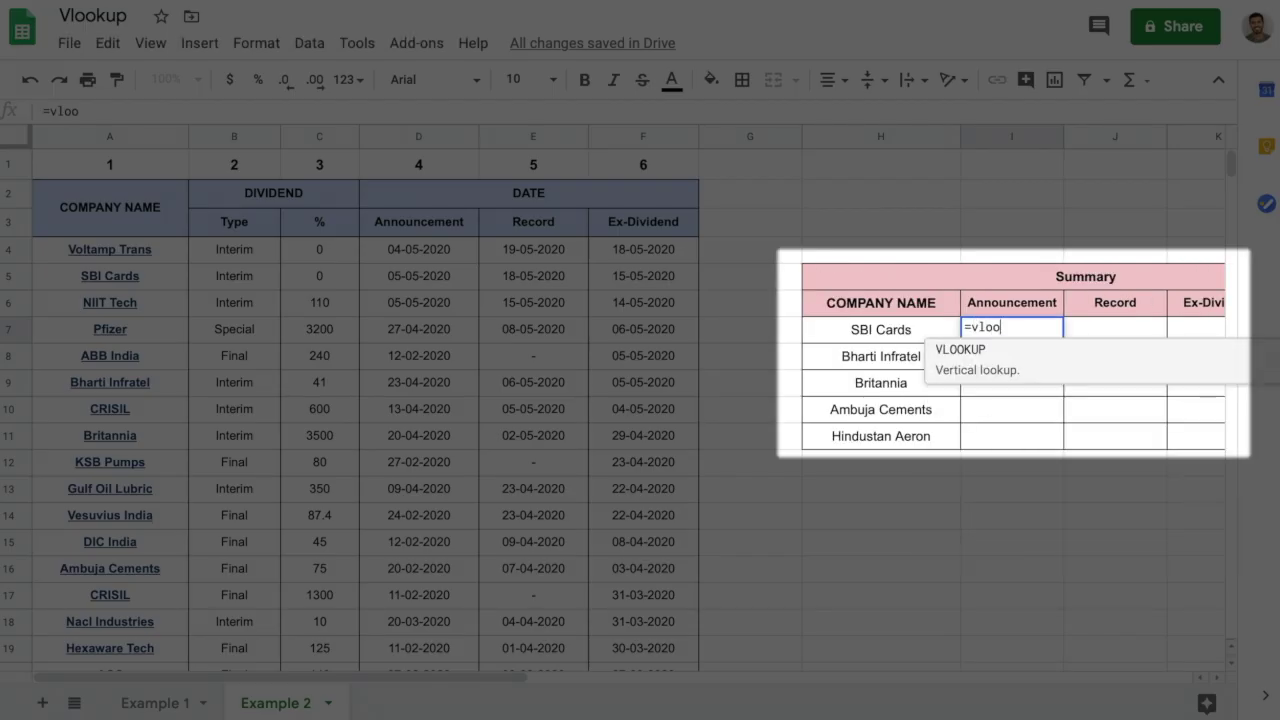
click(1020, 366)
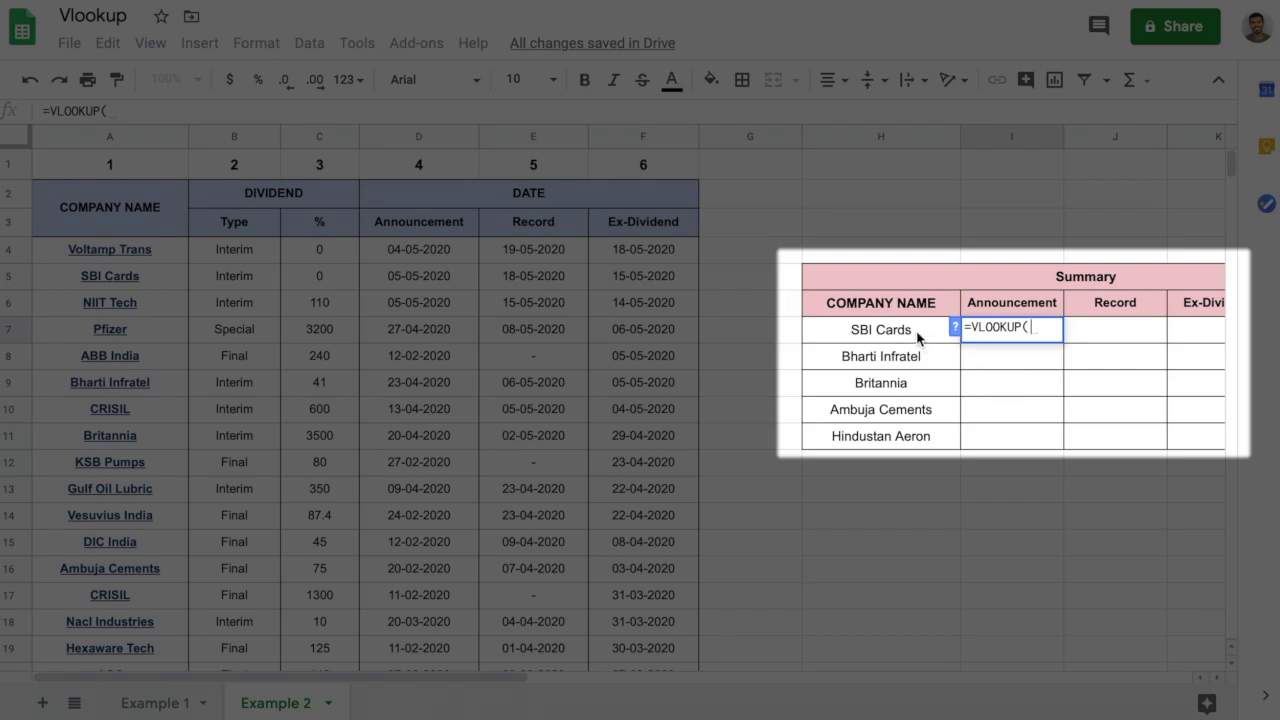
drag(918, 334, 925, 436)
text(,)
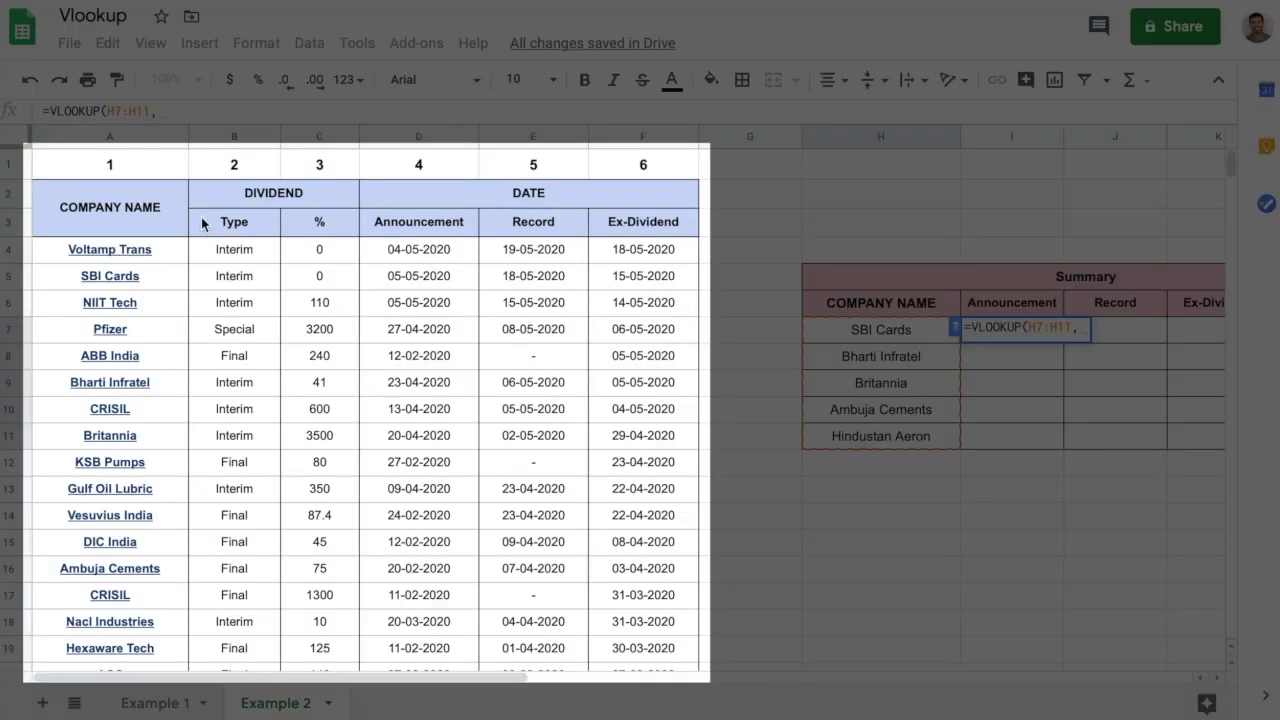
drag(109, 136, 631, 149)
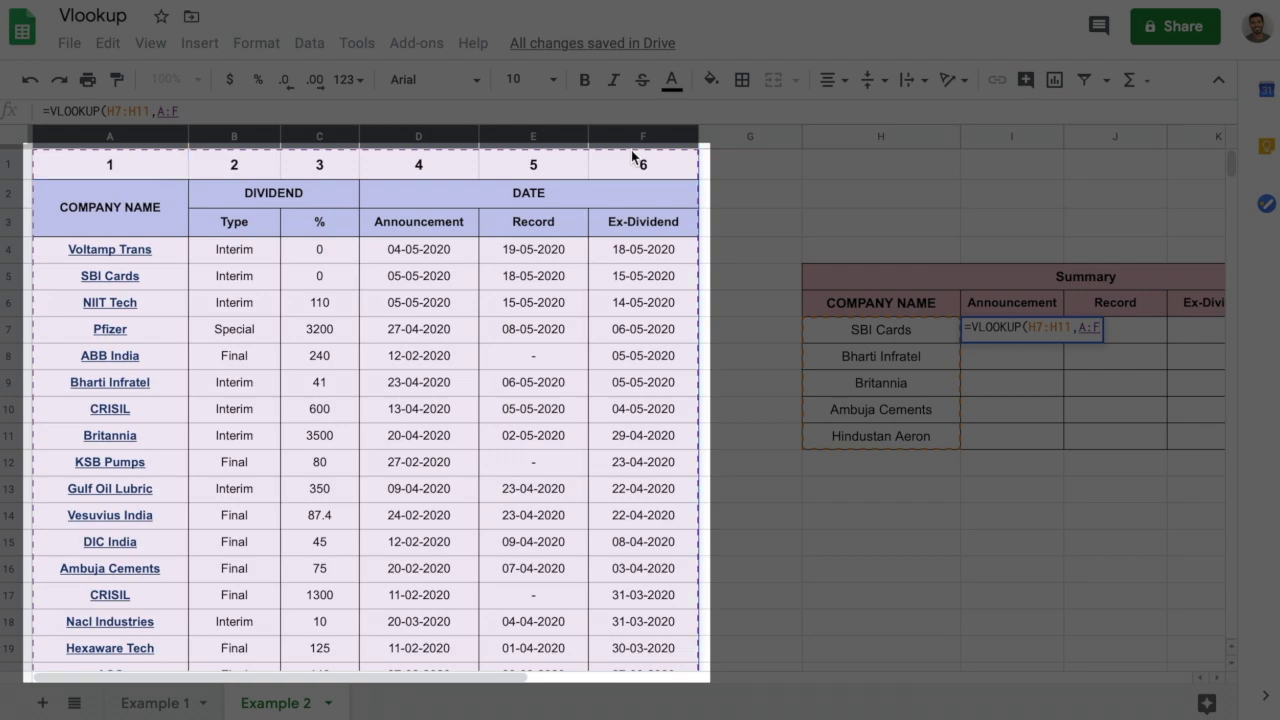
Complete I7's formula with column index 4 and exact match 0, and fill it down to I11.
text(,)
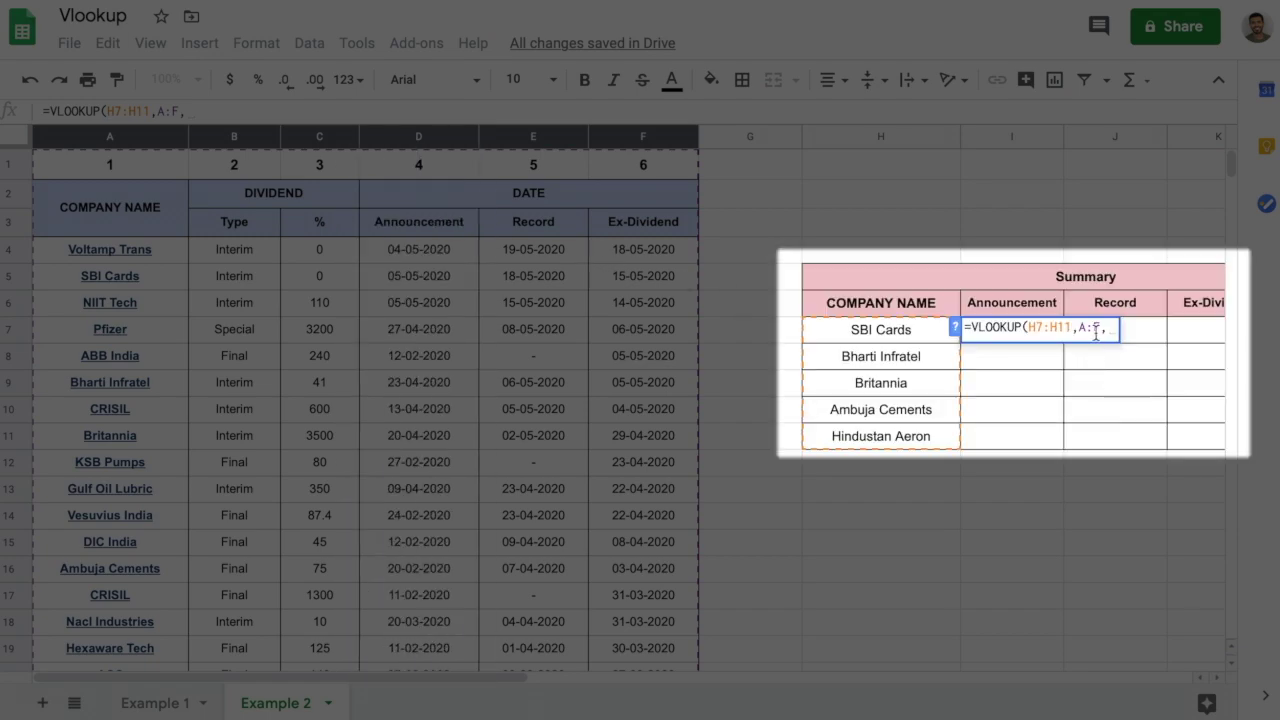
text(4)
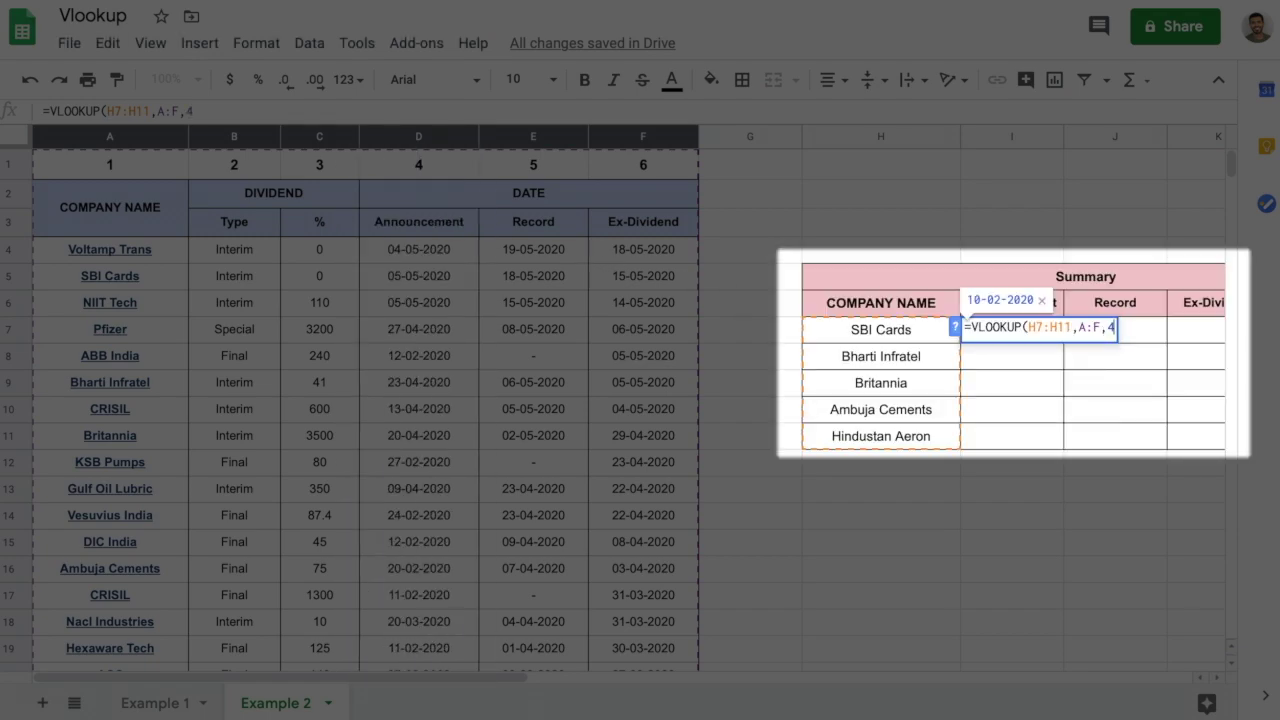
text(,)
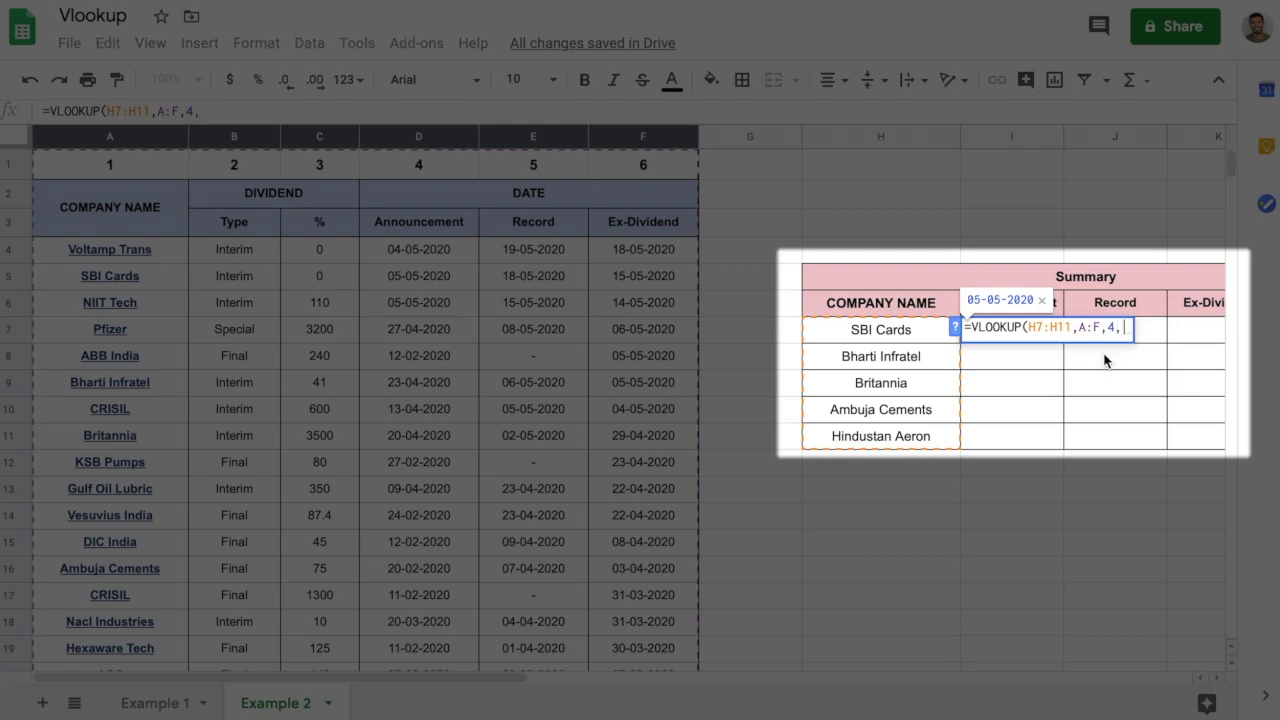
text(0)
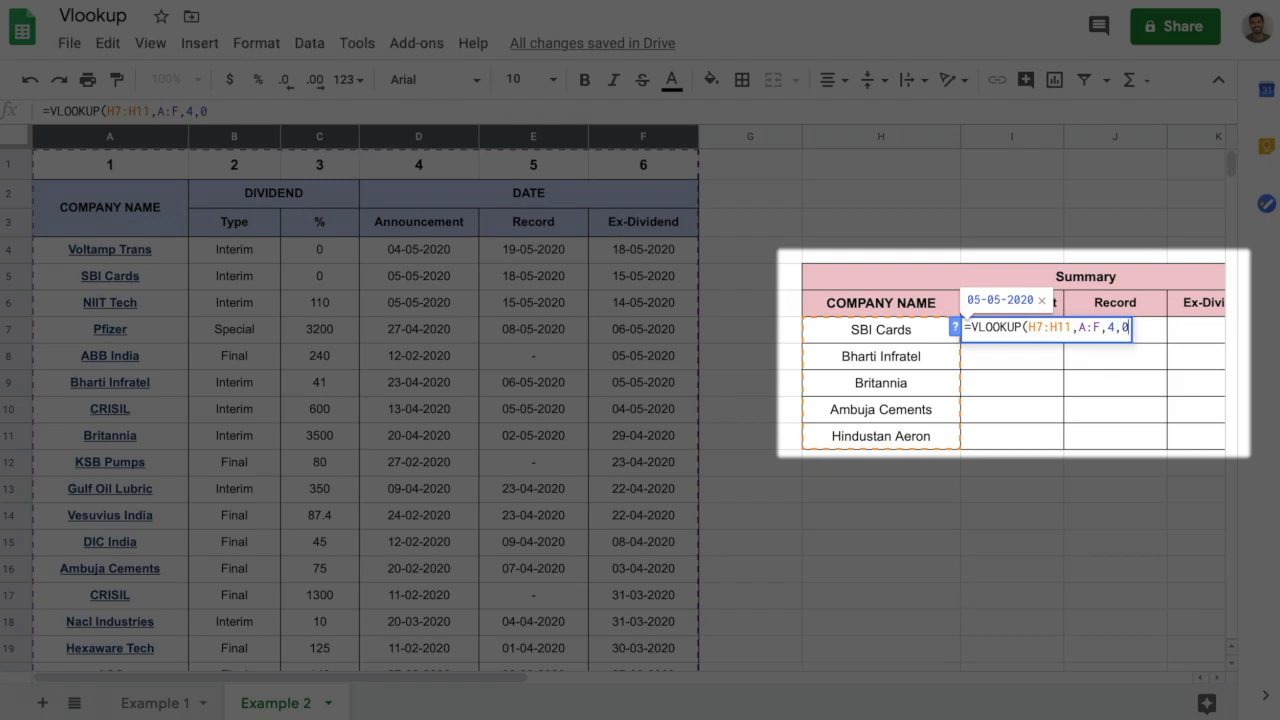
text())
key(Return)
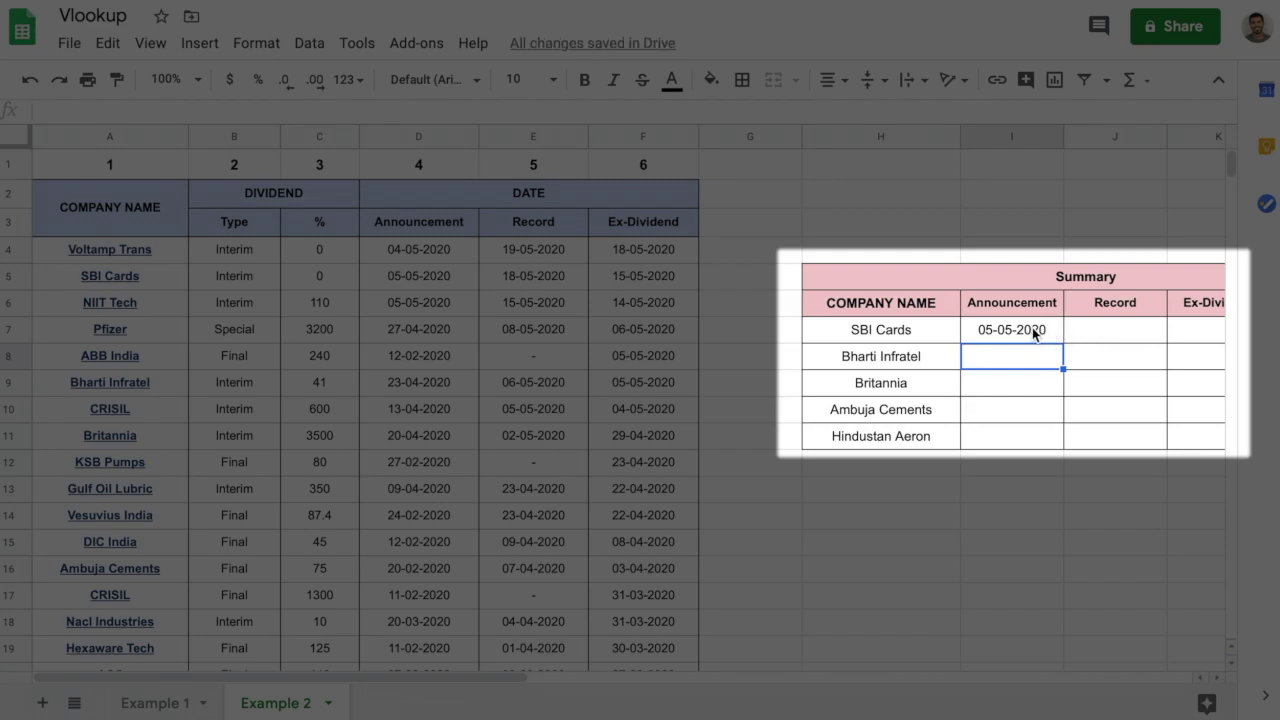
click(1032, 327)
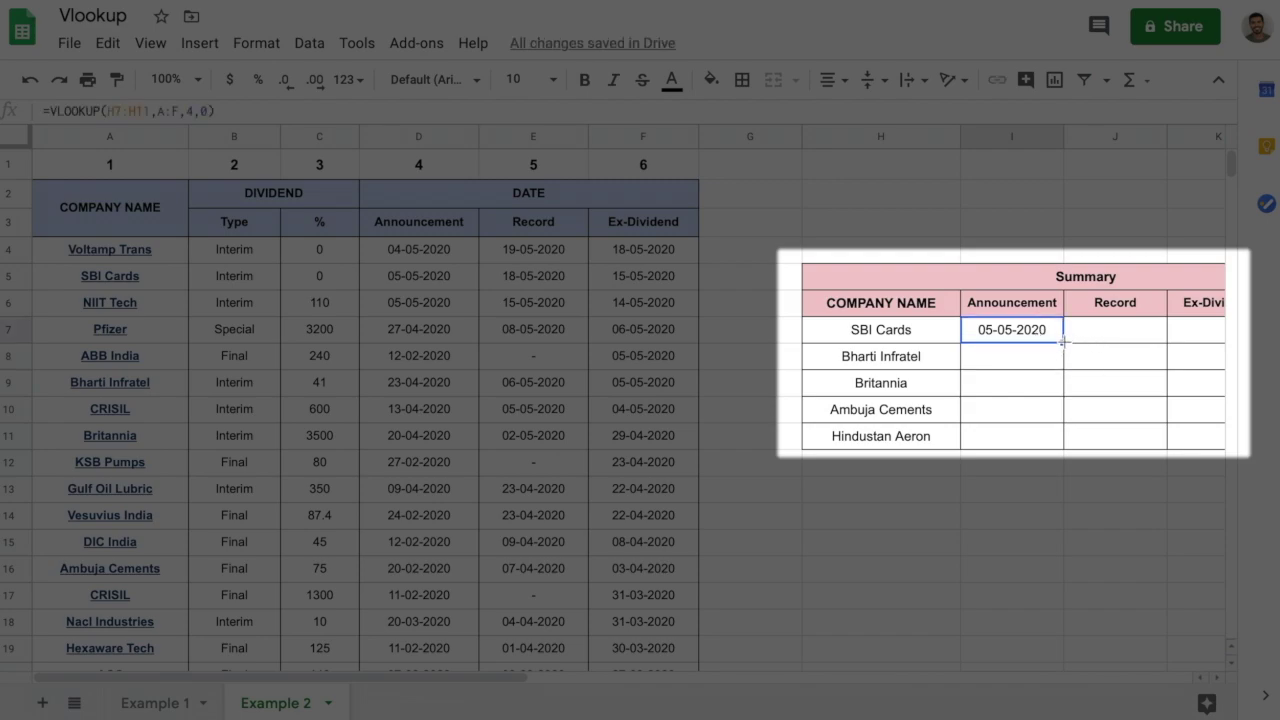
double_click(1063, 342)
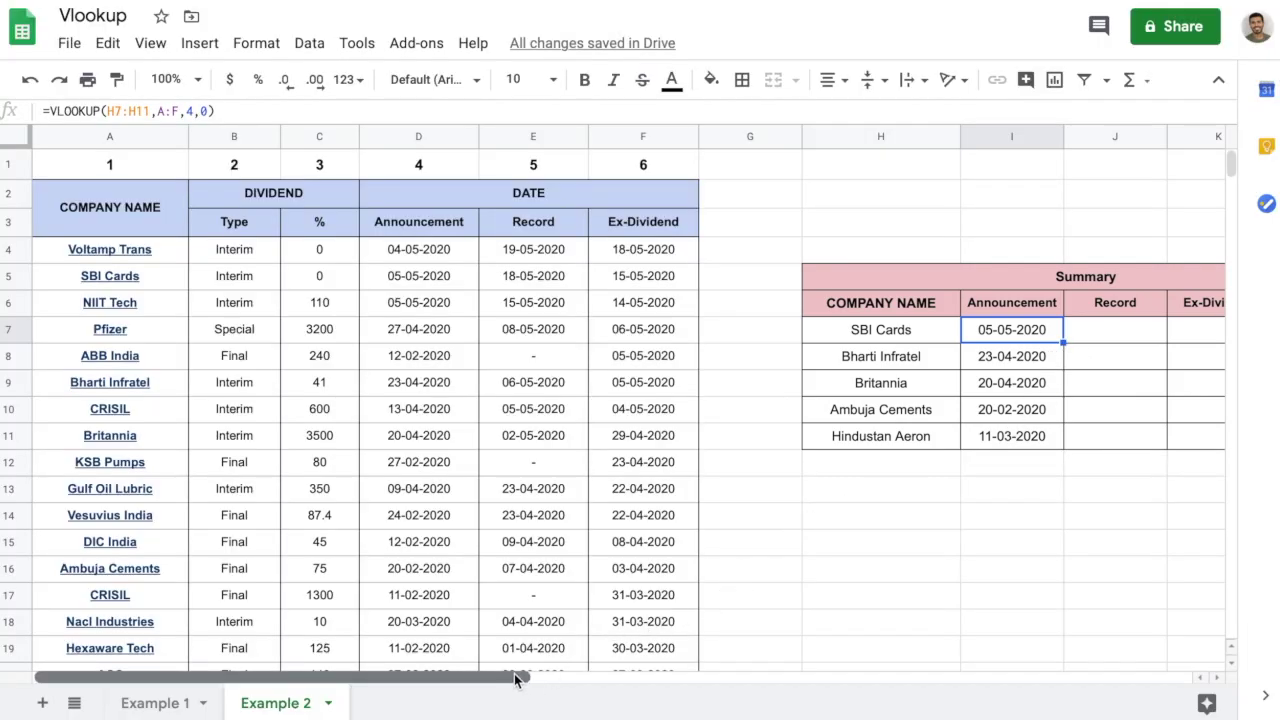
Review the ranges the lookup uses: the company names in H7:H11 and the dividend table in columns A to F.
drag(505, 678, 587, 679)
drag(727, 329, 745, 437)
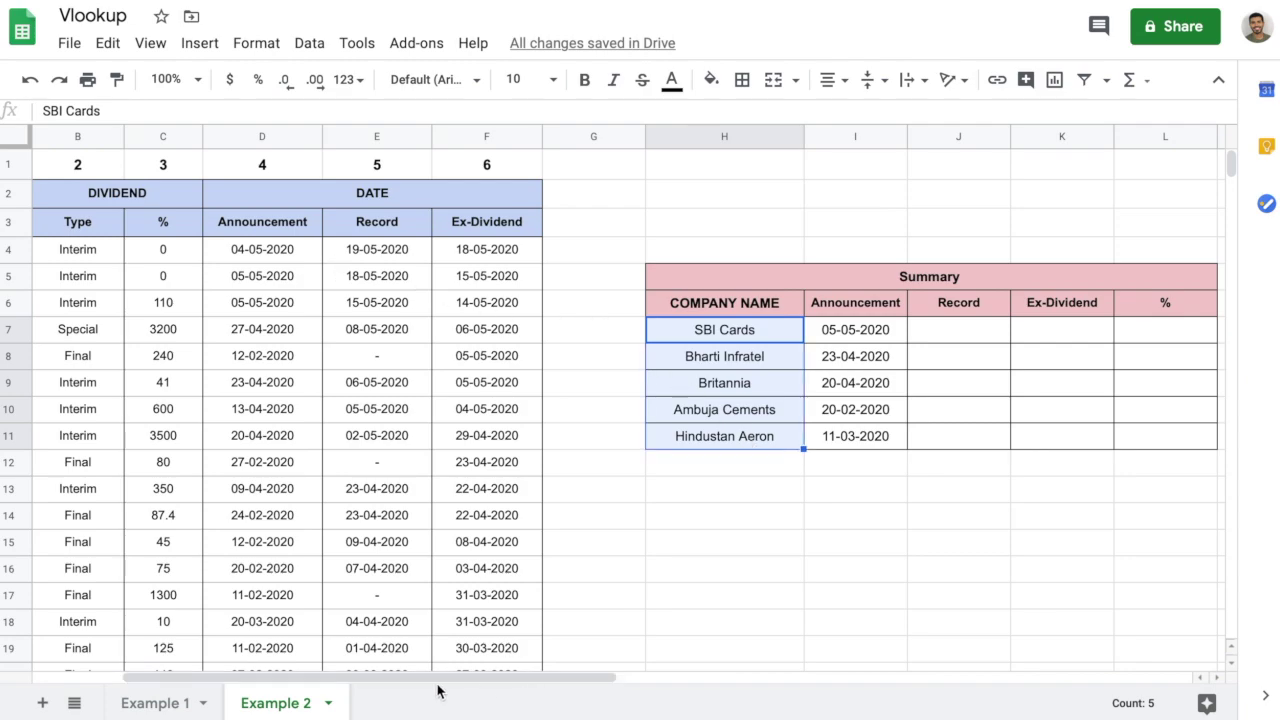
drag(437, 679, 250, 668)
drag(123, 136, 677, 164)
click(860, 568)
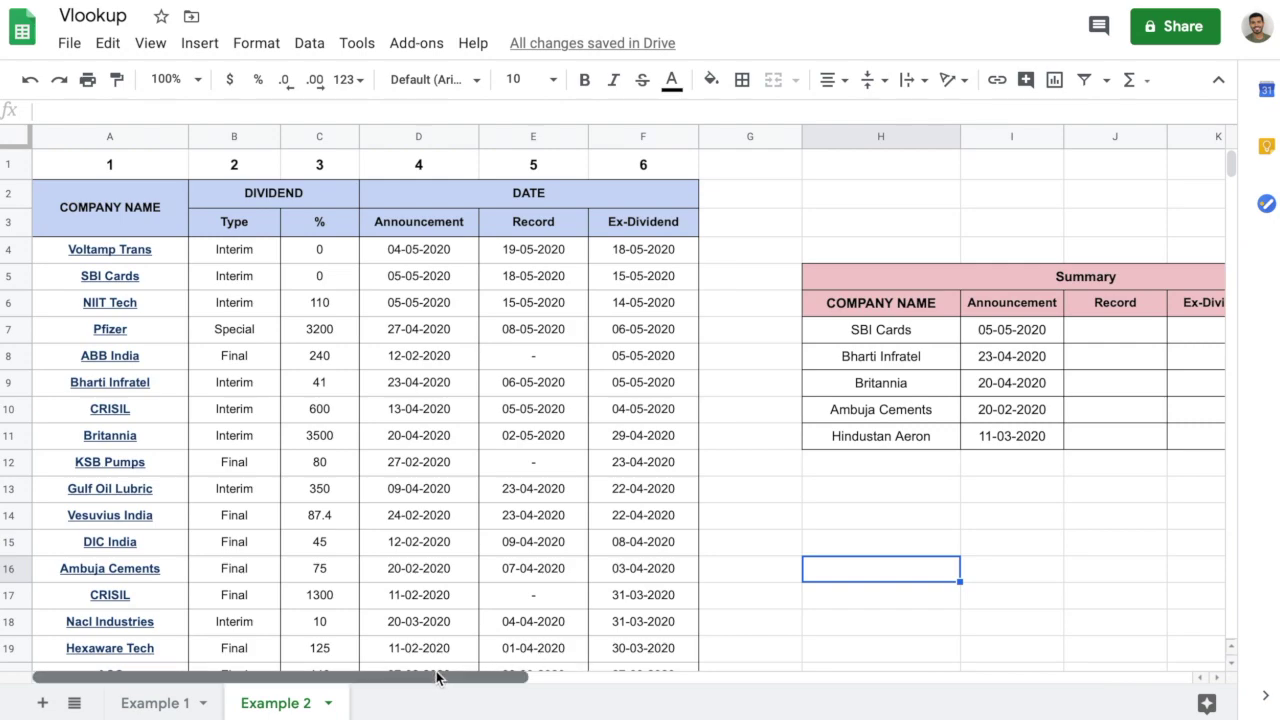
drag(437, 676, 640, 672)
key(Right)
key(Right)
key(Right)
Lock the column of the search-key range in I7's formula so it reads $H7:$H11.
click(572, 334)
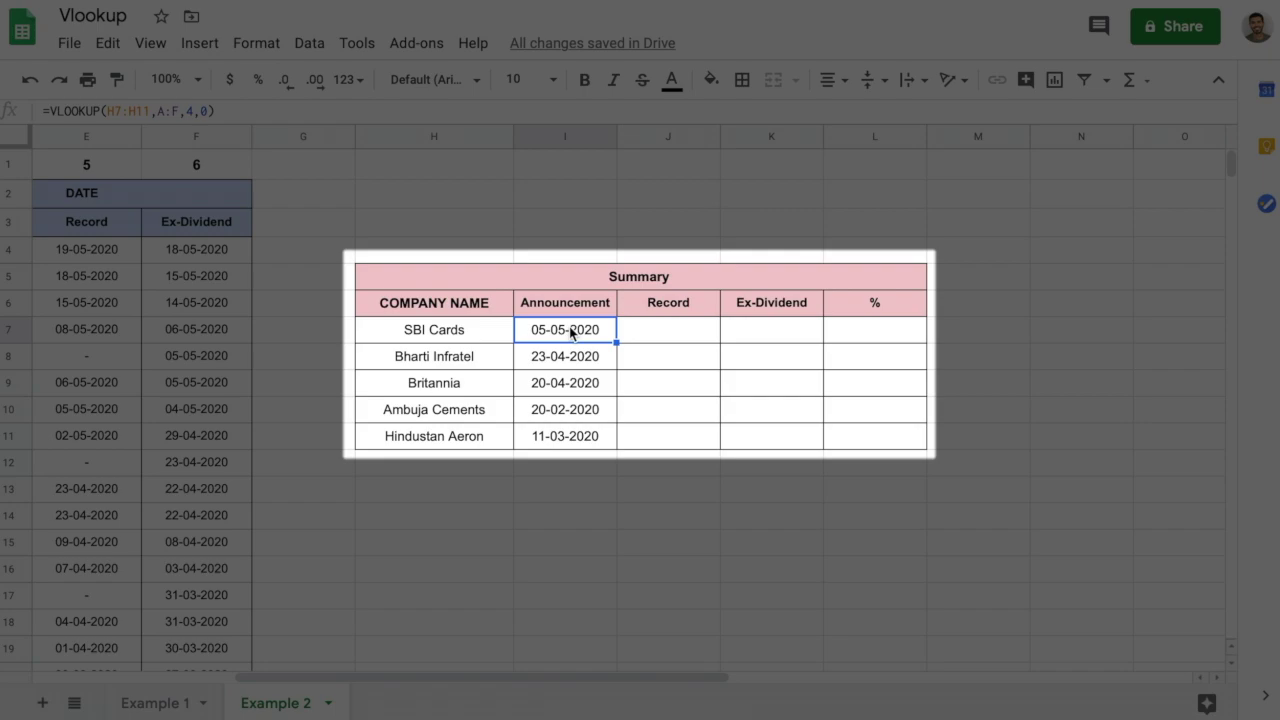
double_click(572, 334)
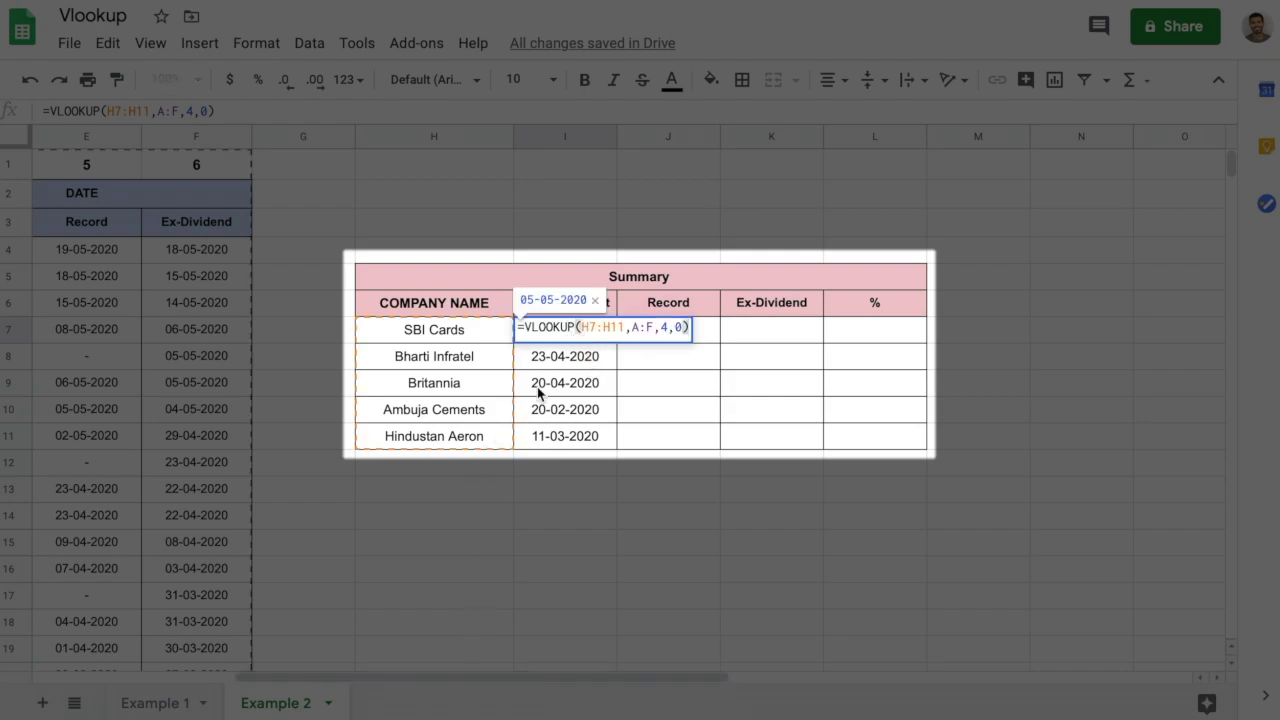
click(605, 328)
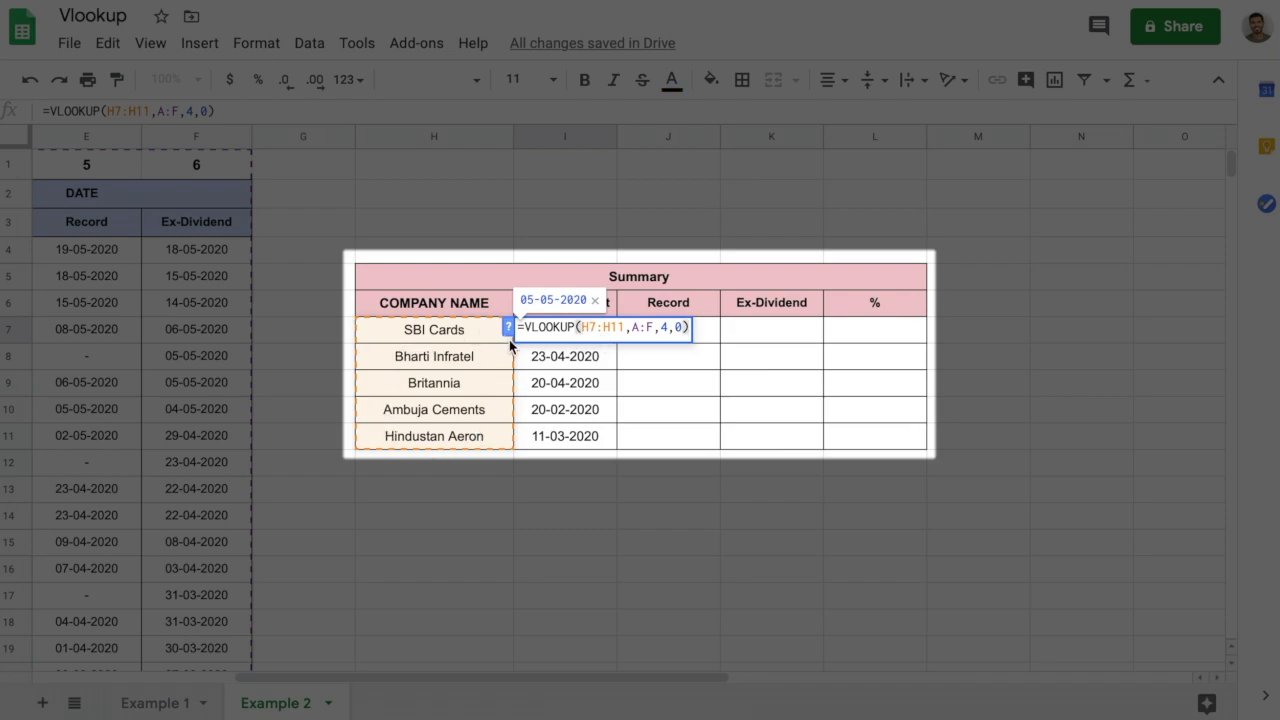
text($)
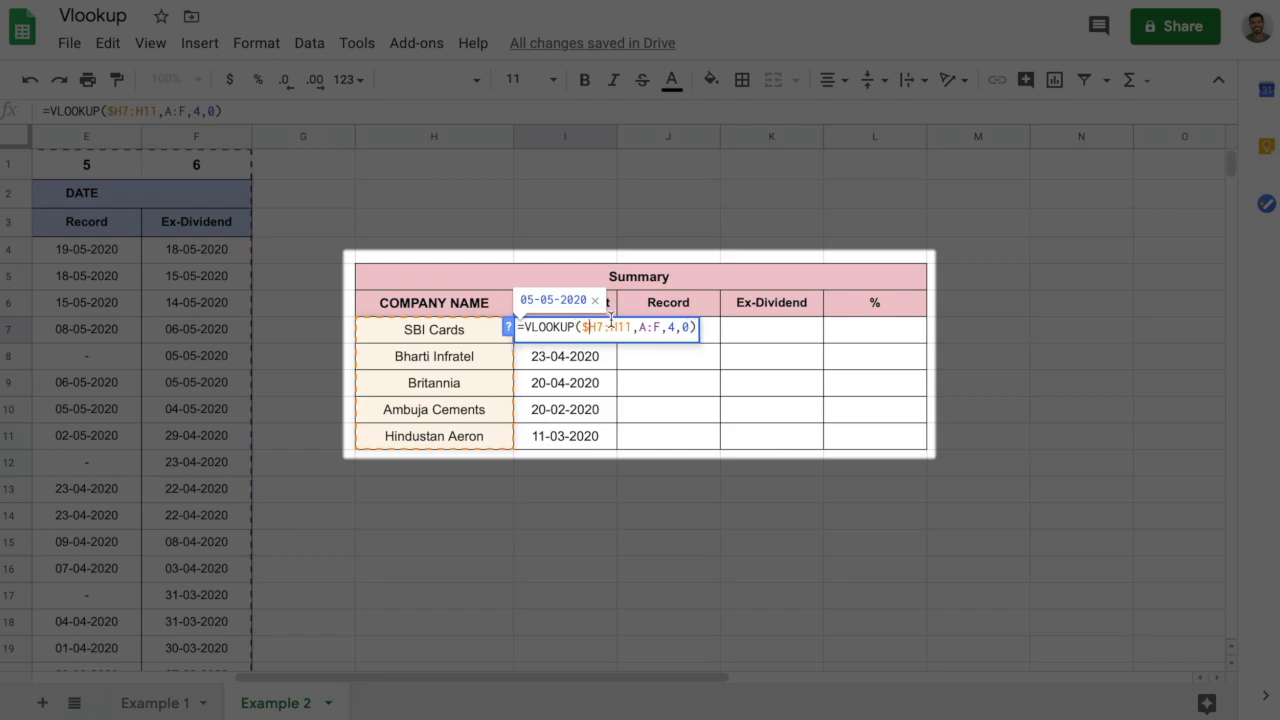
click(611, 331)
key(Right)
key(Right)
key(Right)
key(Right)
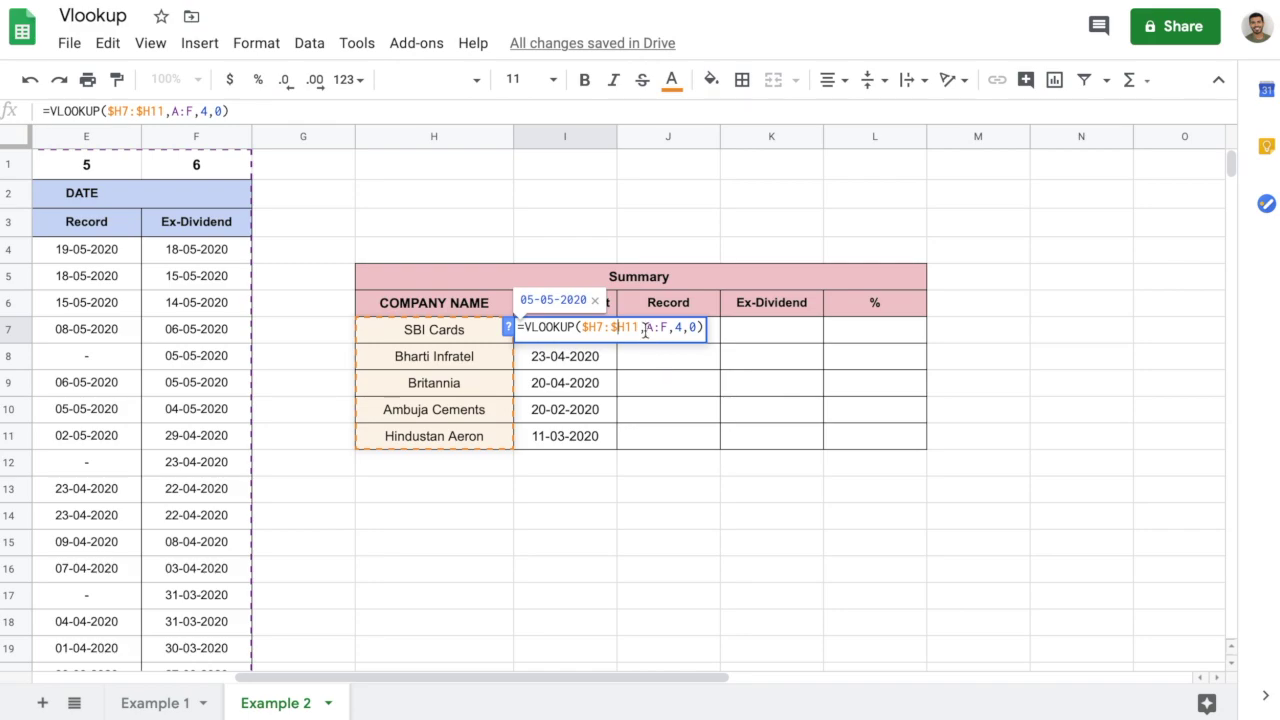
Lock the table range in I7 as $A:$F, giving =VLOOKUP($H7:$H11,$A:$F,4,0), and check the finished formula.
scroll(516, 682, left, 3)
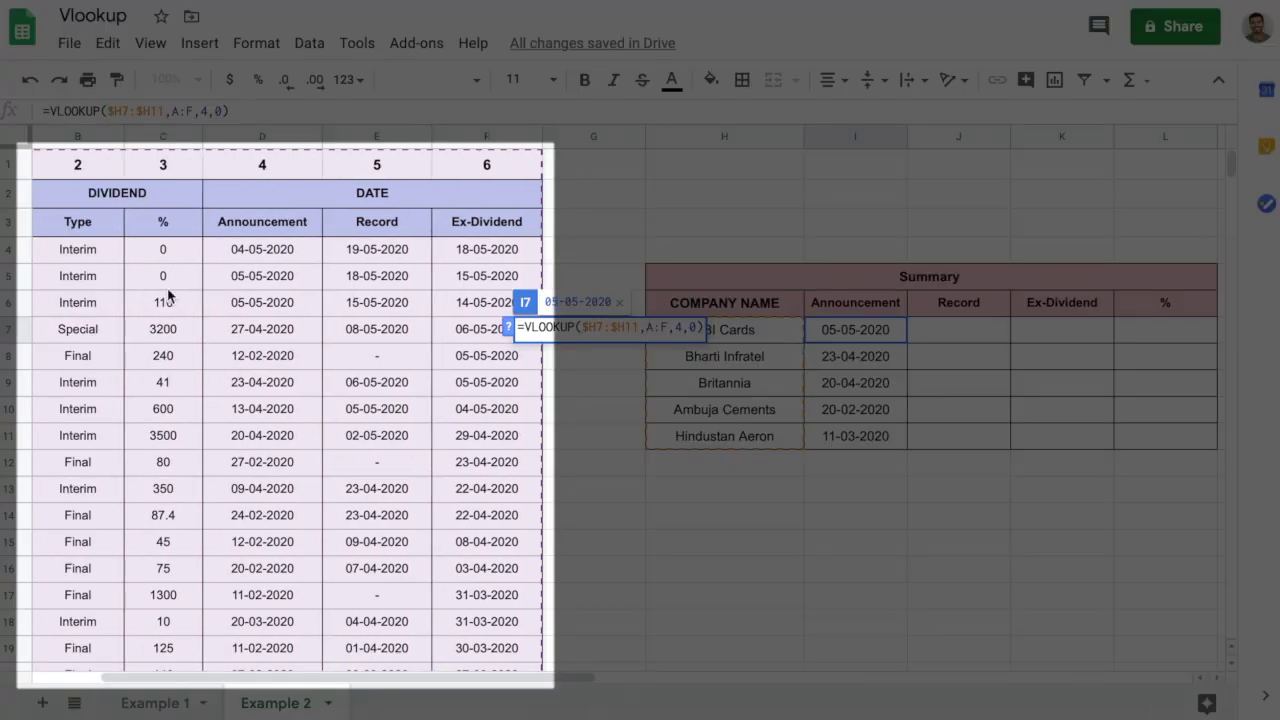
scroll(510, 680, left, 2)
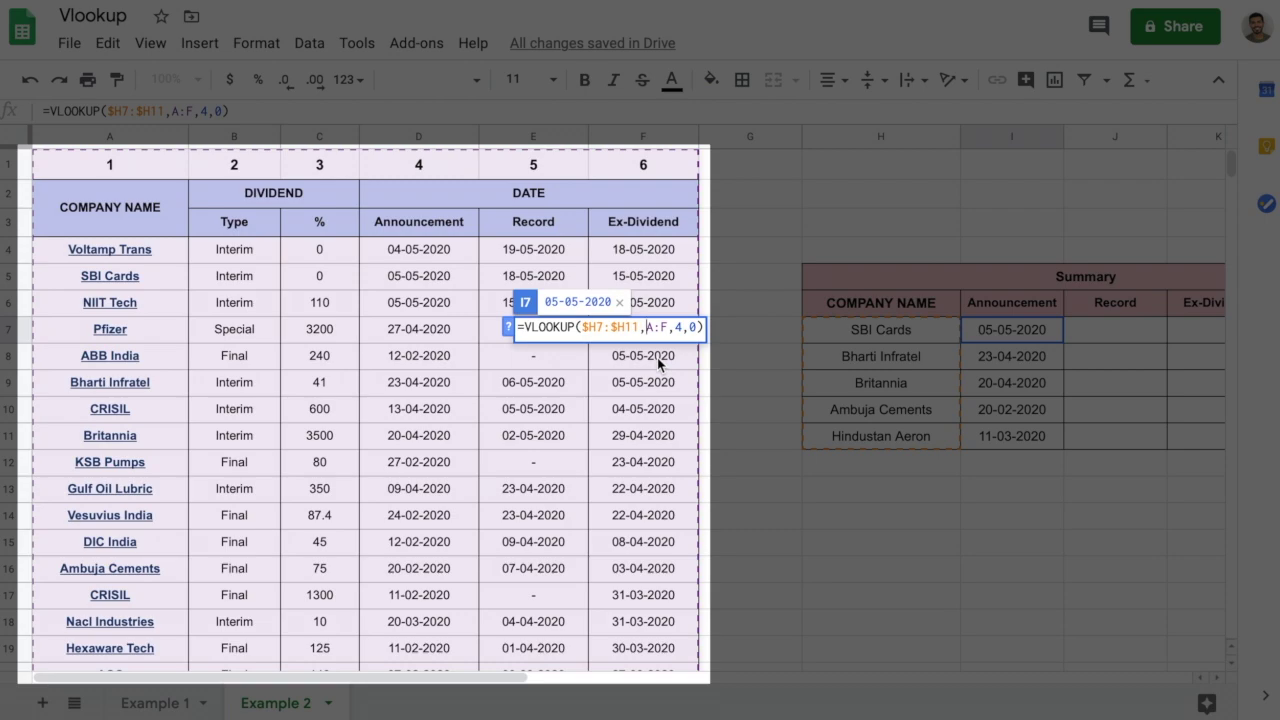
click(646, 327)
text($)
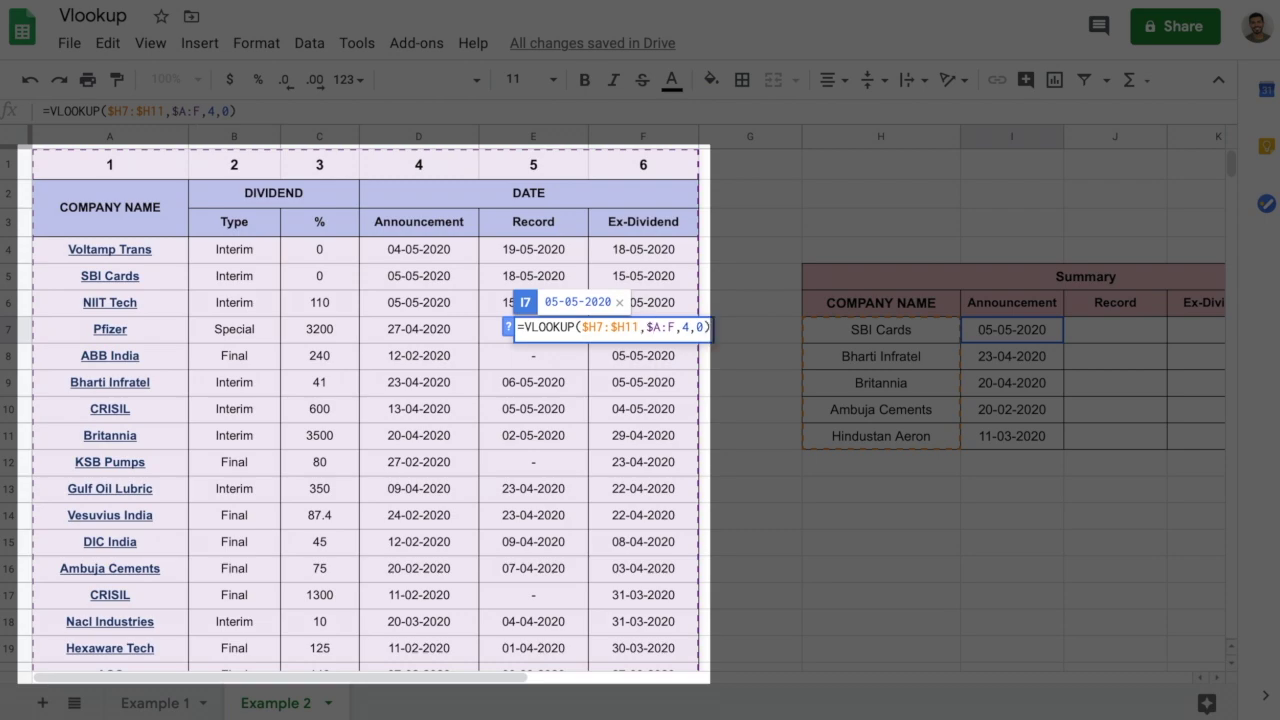
key(Right)
key(Right)
text($)
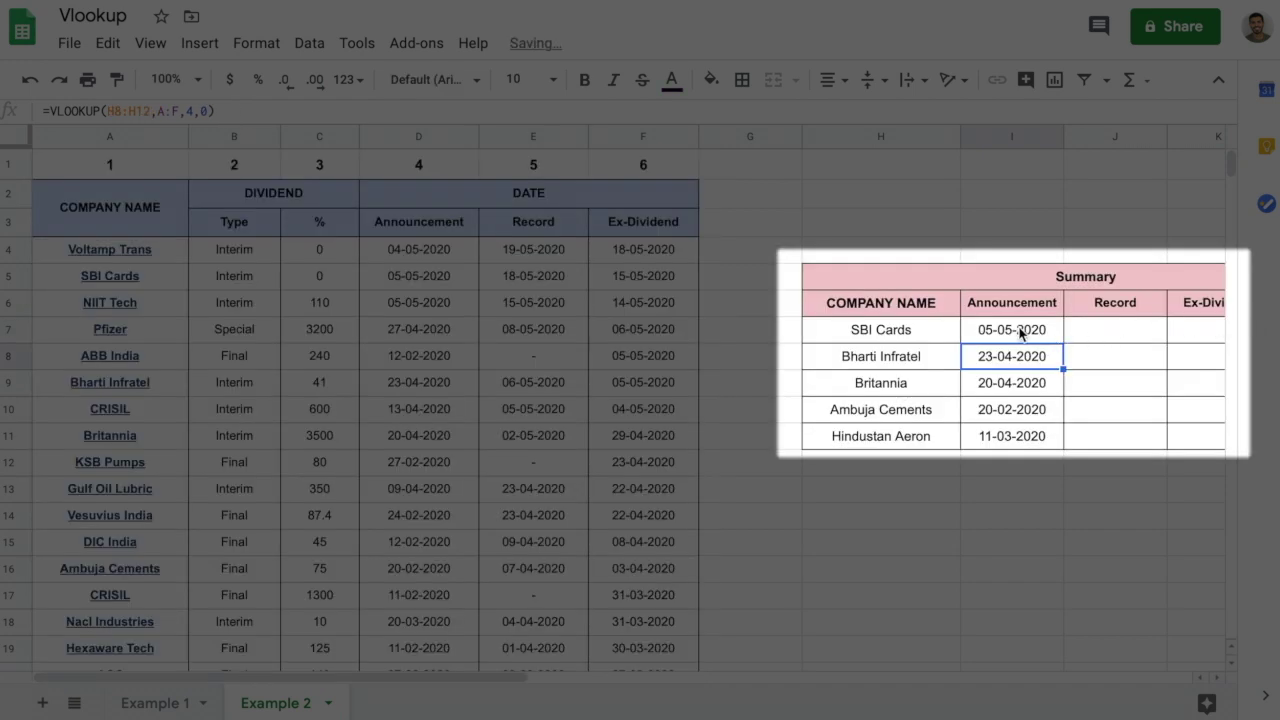
click(1018, 330)
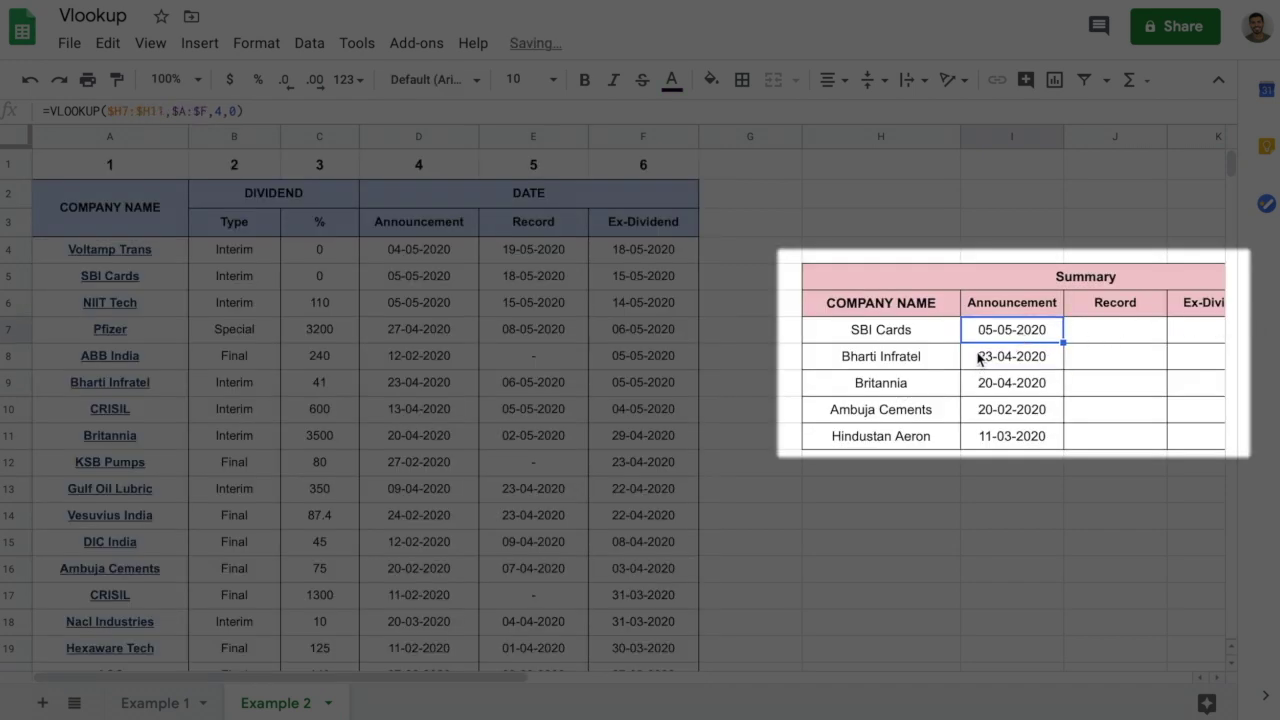
double_click(984, 338)
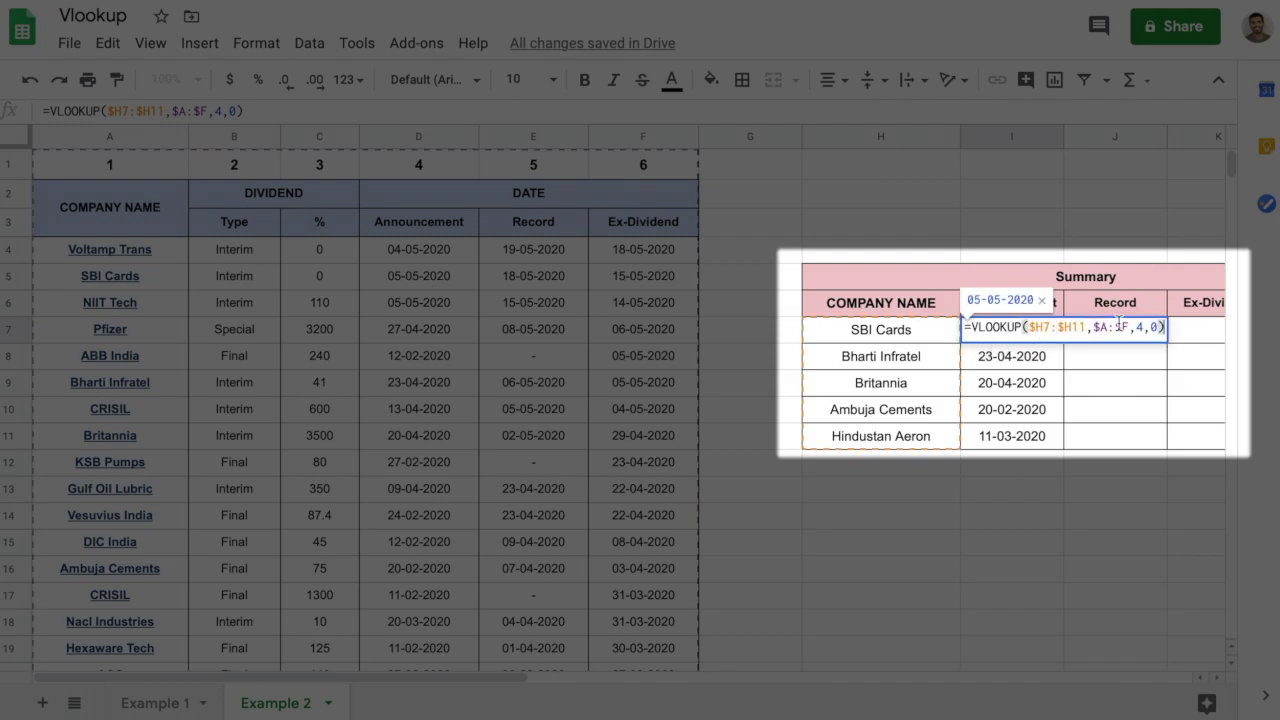
click(1076, 404)
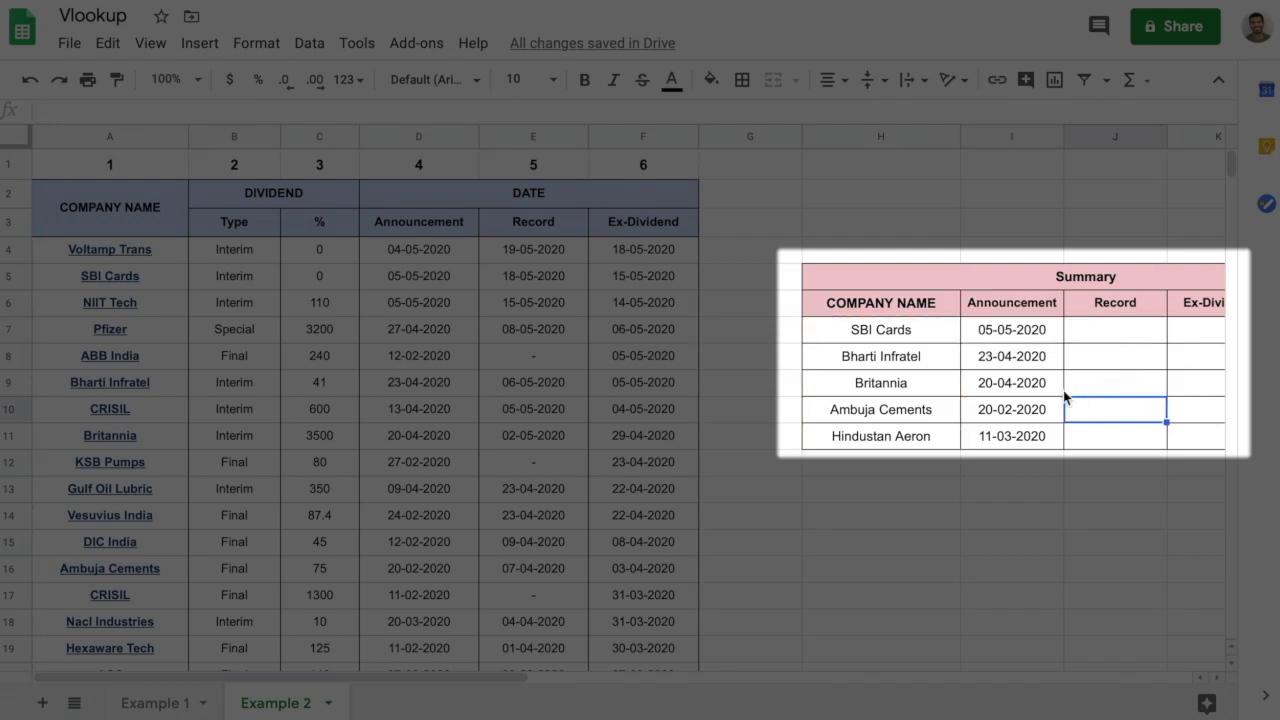
Copy I7's locked formula into the Record, Ex-Dividend and % cells J7, K7 and L7.
click(1052, 336)
key(ctrl+c)
key(Right)
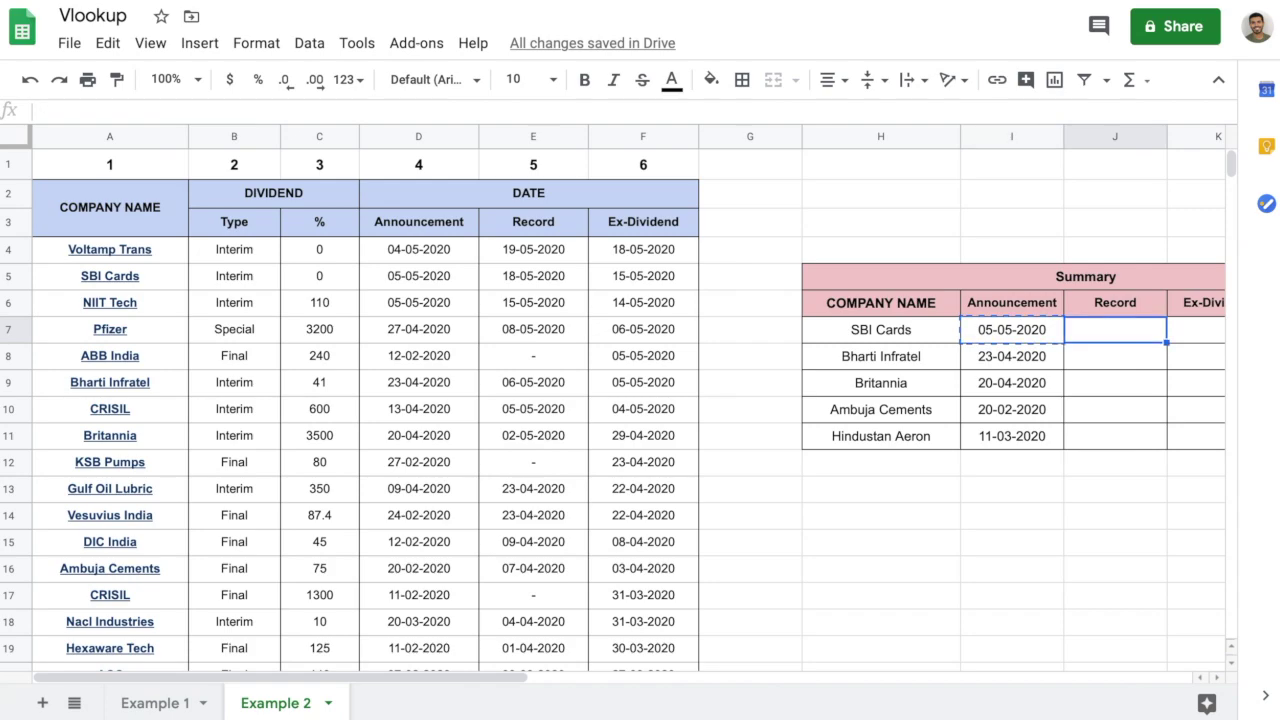
key(ctrl+v)
key(Right)
key(ctrl+v)
key(Right)
key(ctrl+v)
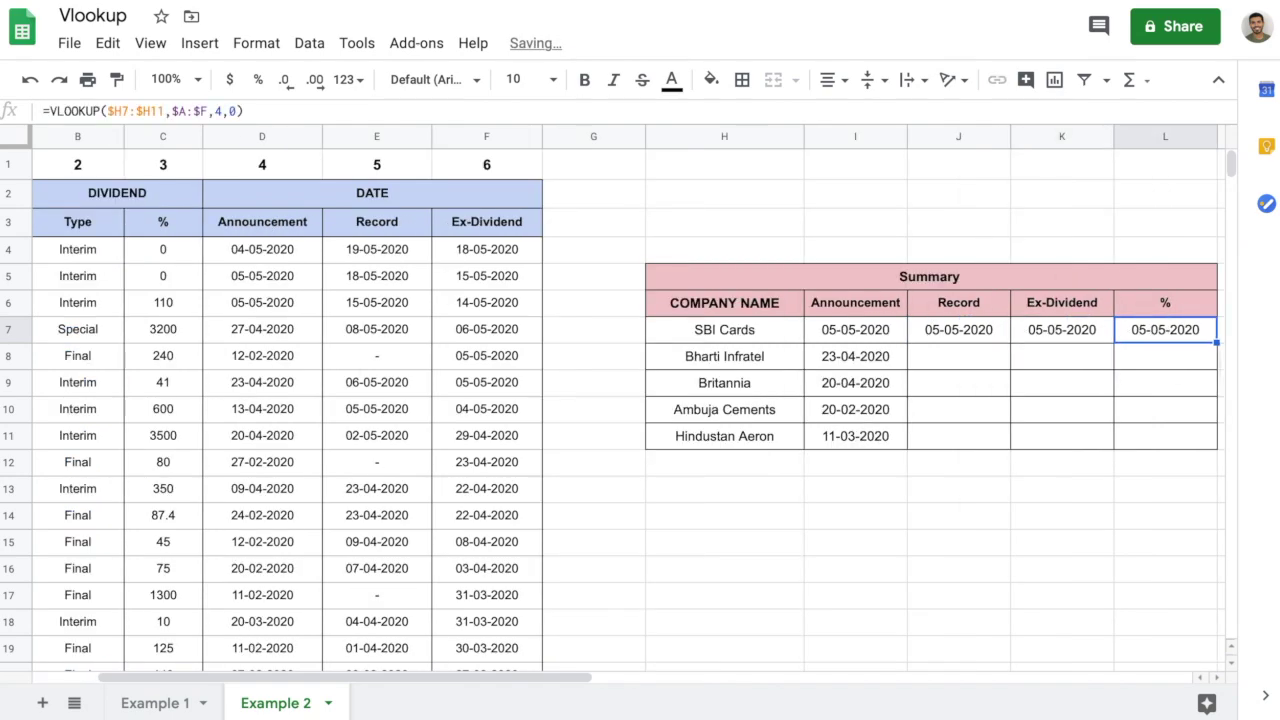
Change the column index in J7's formula to 5, matching the table's Record column, and fill it down to J11.
click(957, 334)
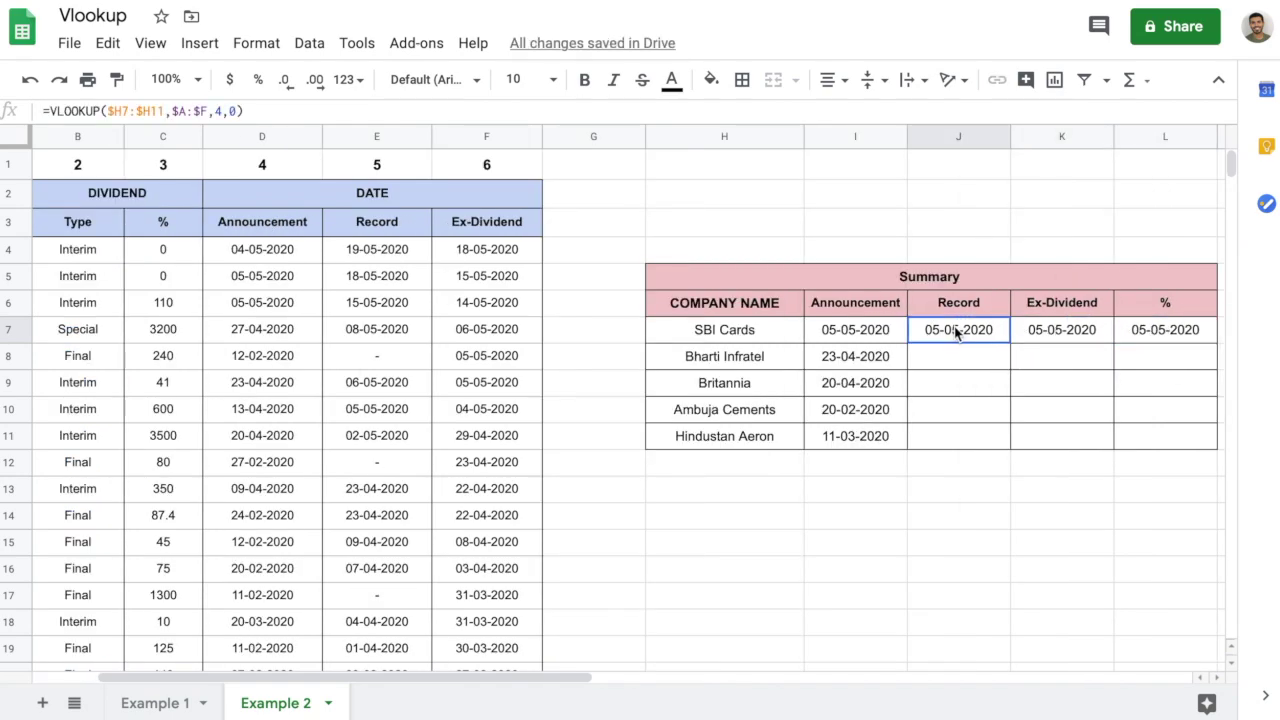
drag(574, 684, 466, 688)
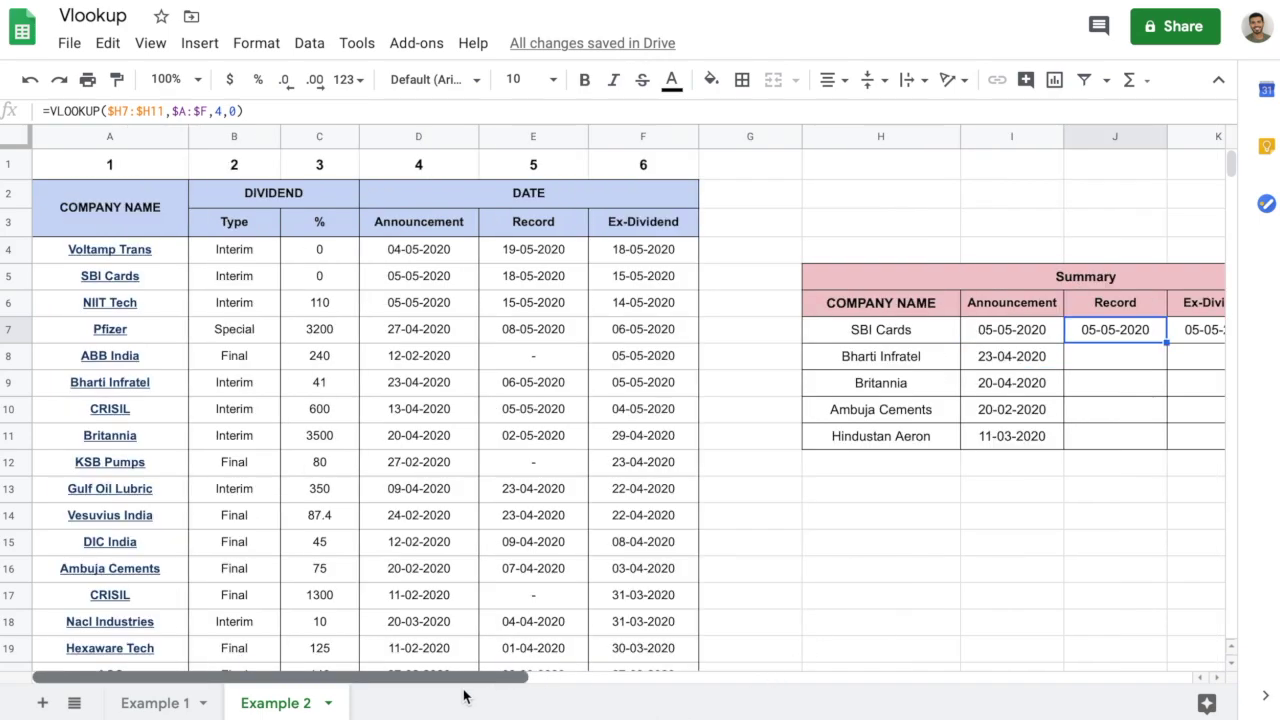
click(530, 137)
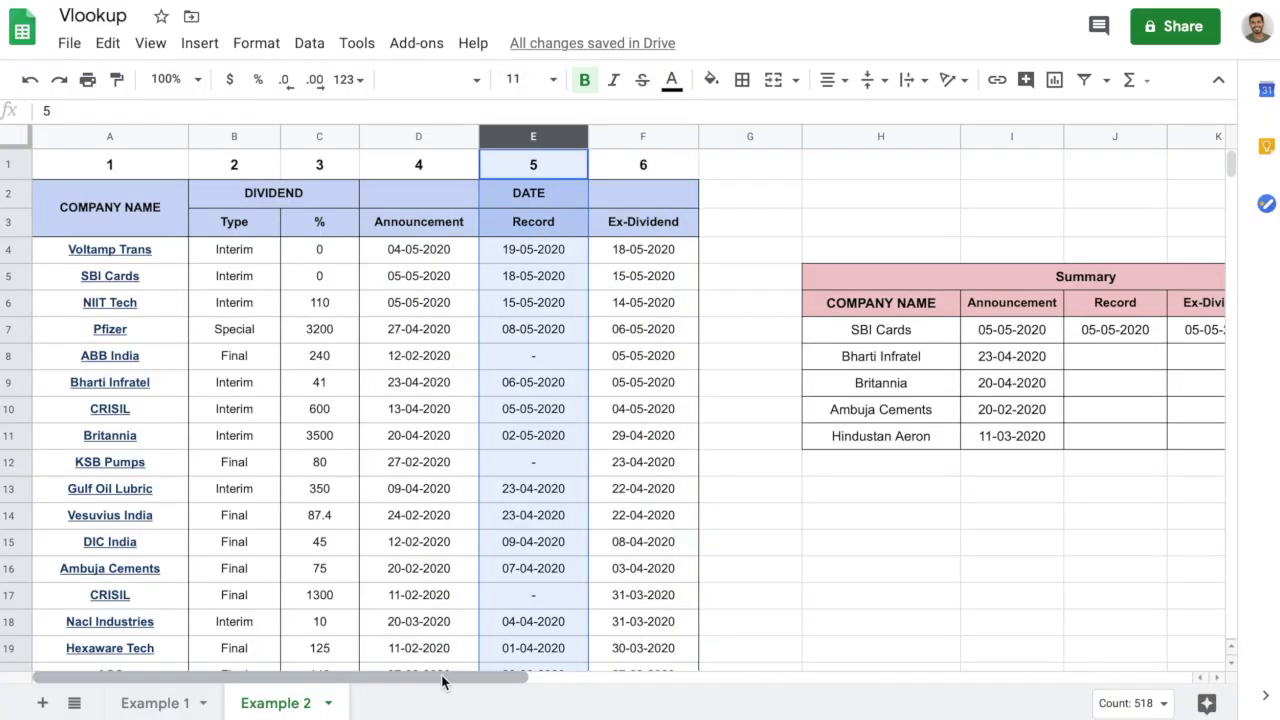
drag(443, 680, 557, 680)
click(763, 595)
click(862, 338)
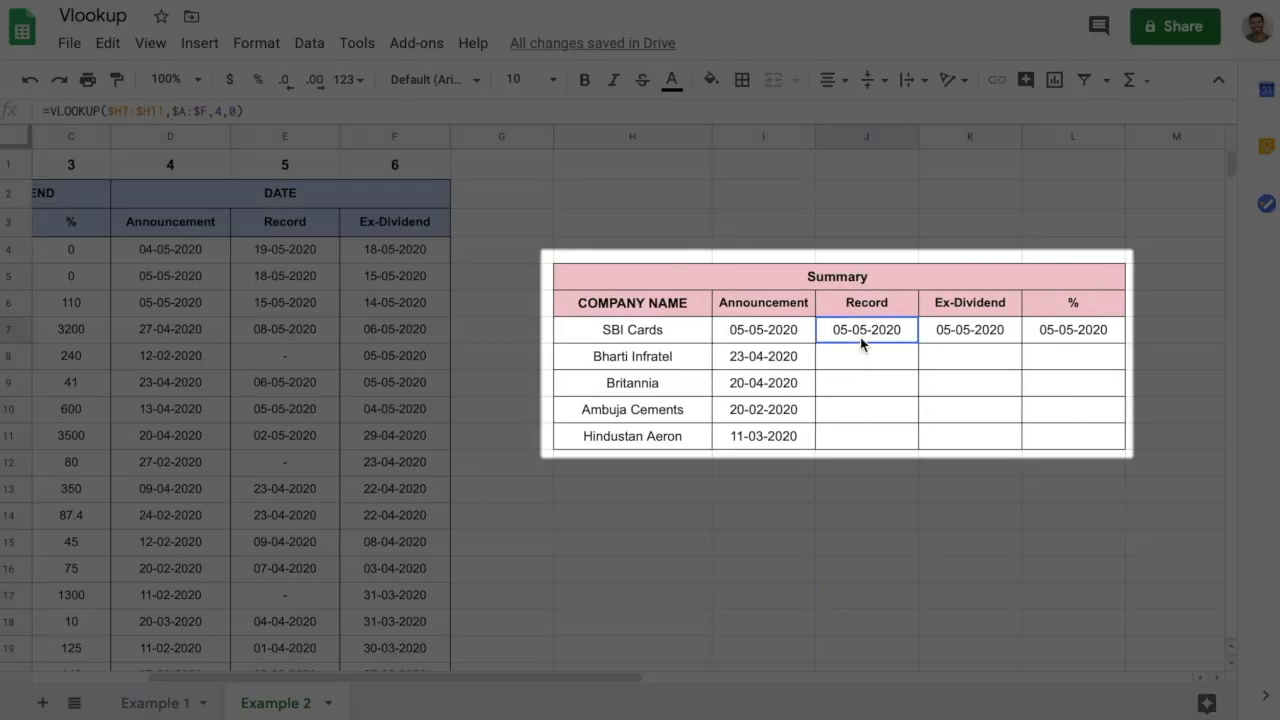
double_click(862, 338)
click(996, 327)
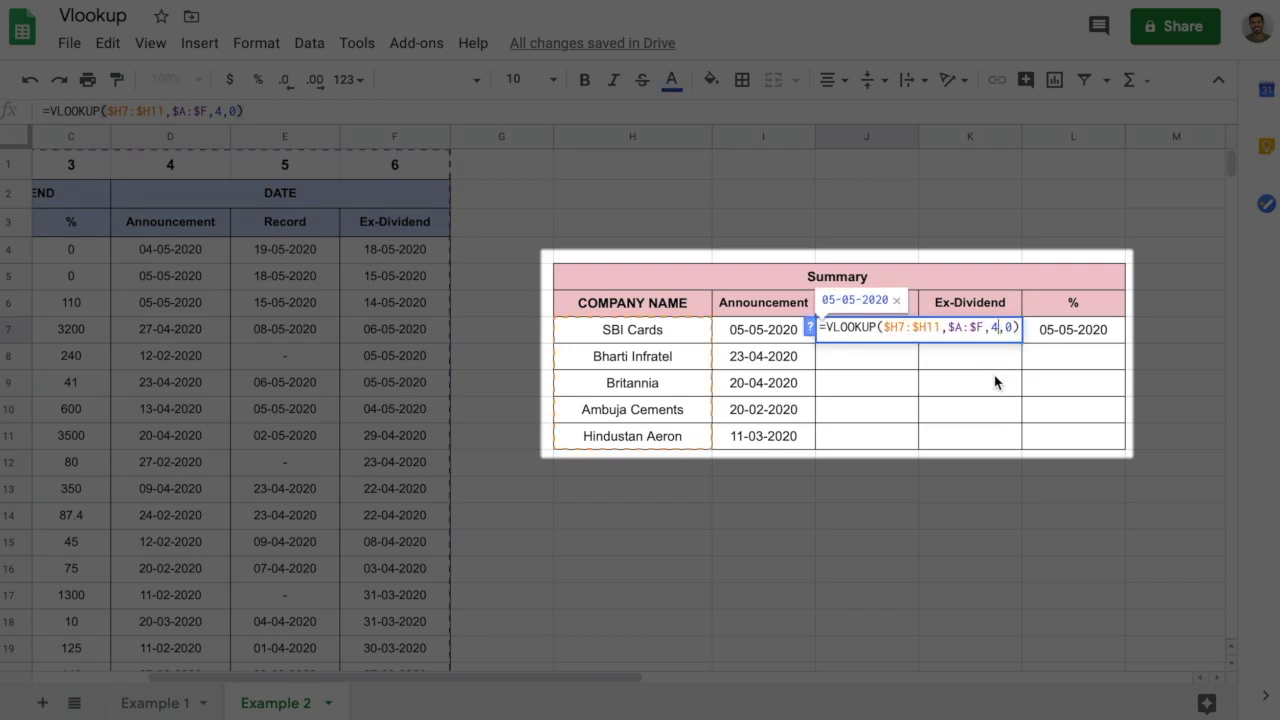
key(BackSpace)
text(5)
key(Return)
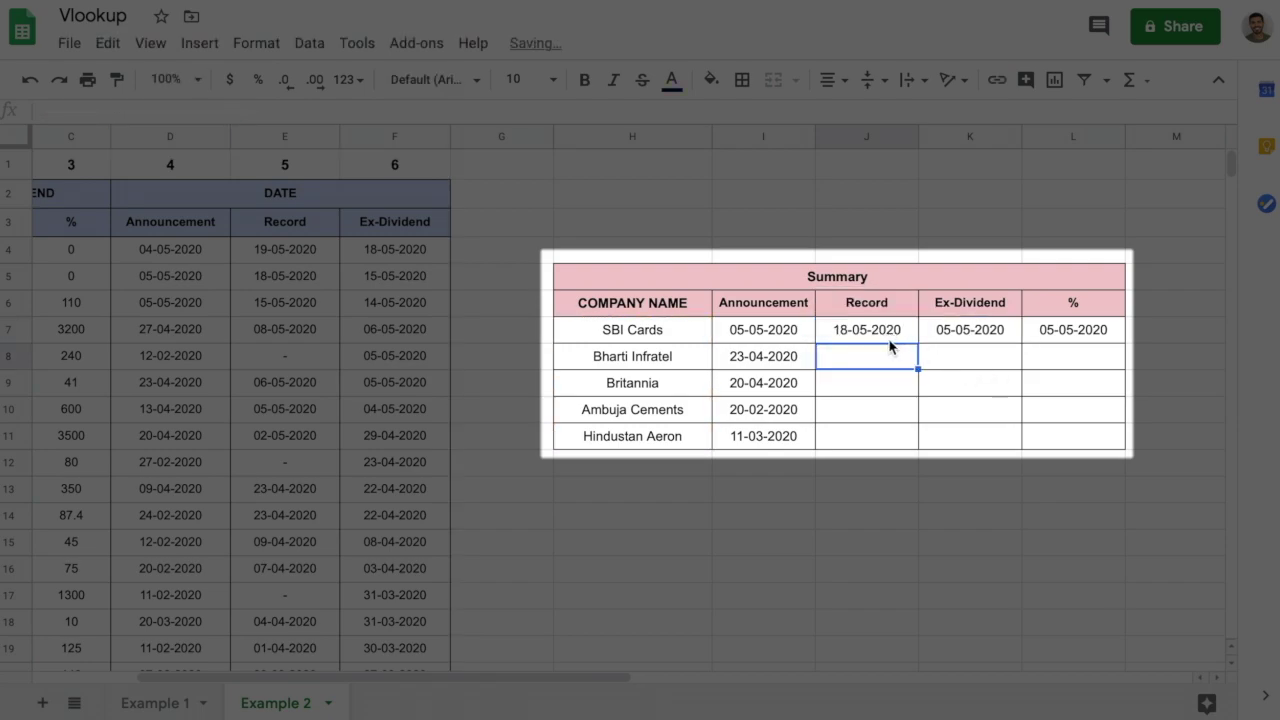
click(889, 334)
double_click(918, 342)
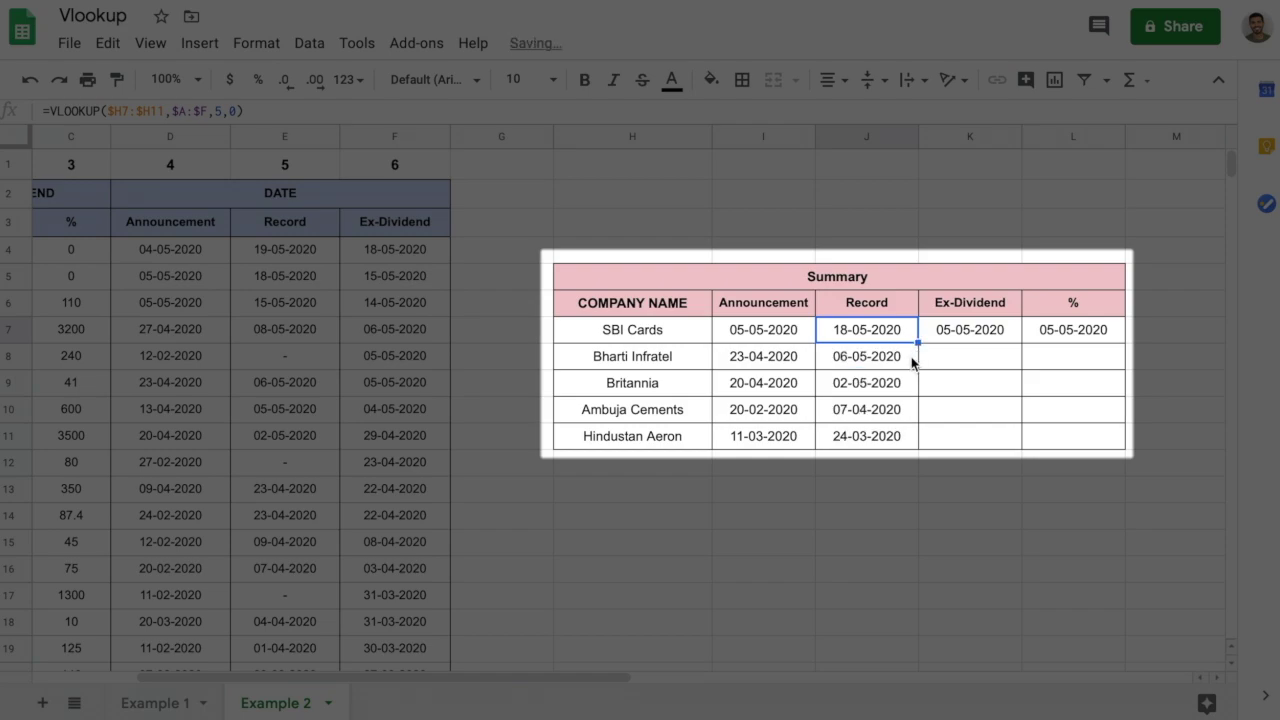
Change the column index in K7's formula to 6, matching the table's Ex-Dividend column, and fill it down to K11.
click(960, 302)
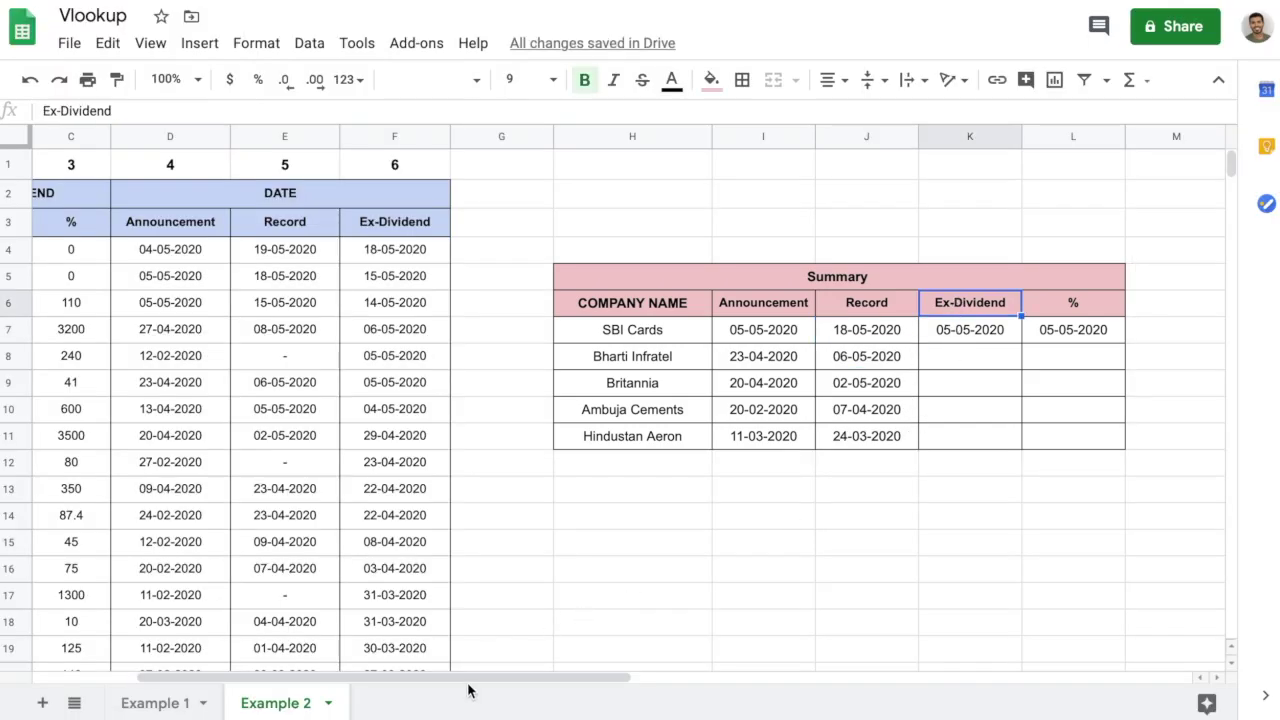
drag(468, 690, 363, 680)
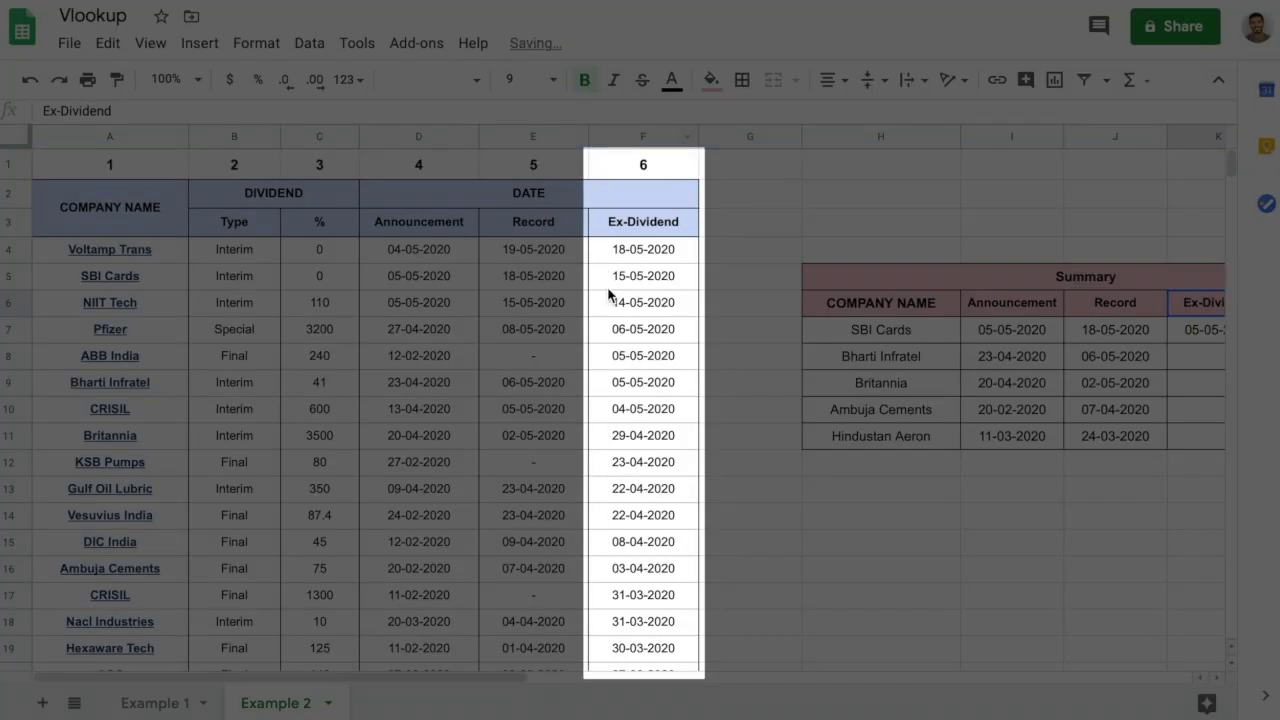
click(646, 136)
drag(403, 683, 519, 676)
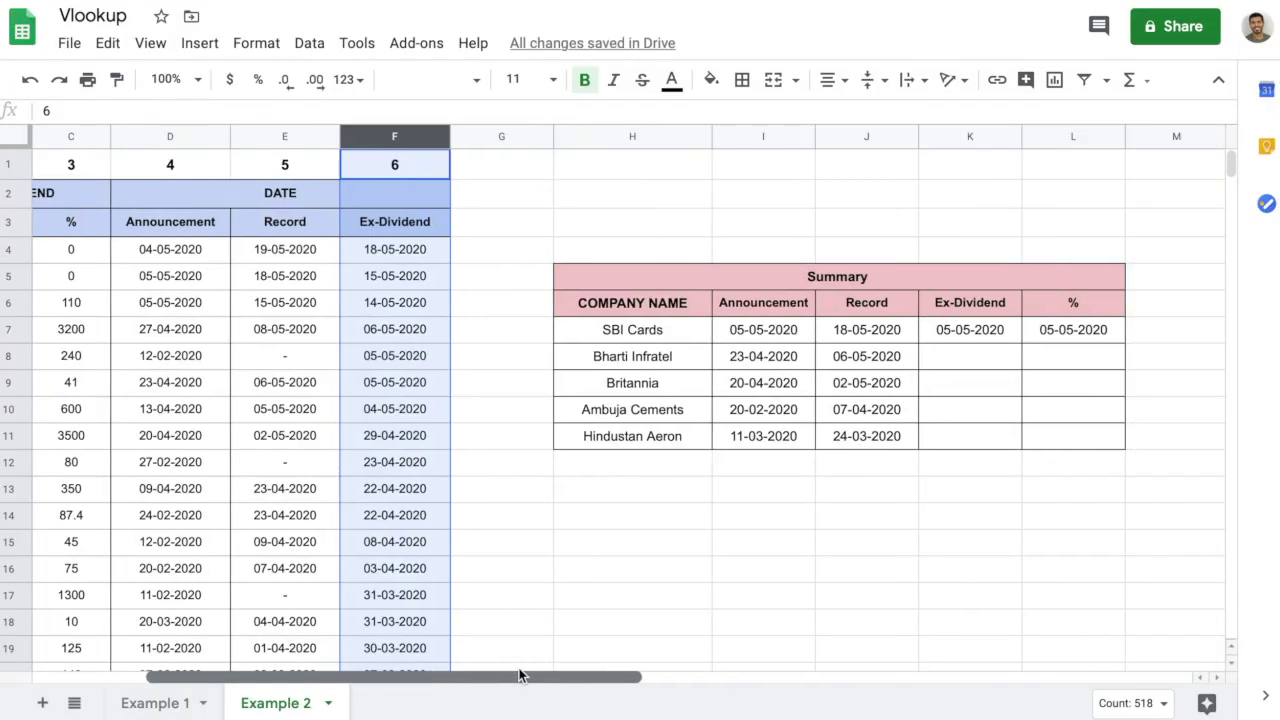
double_click(968, 332)
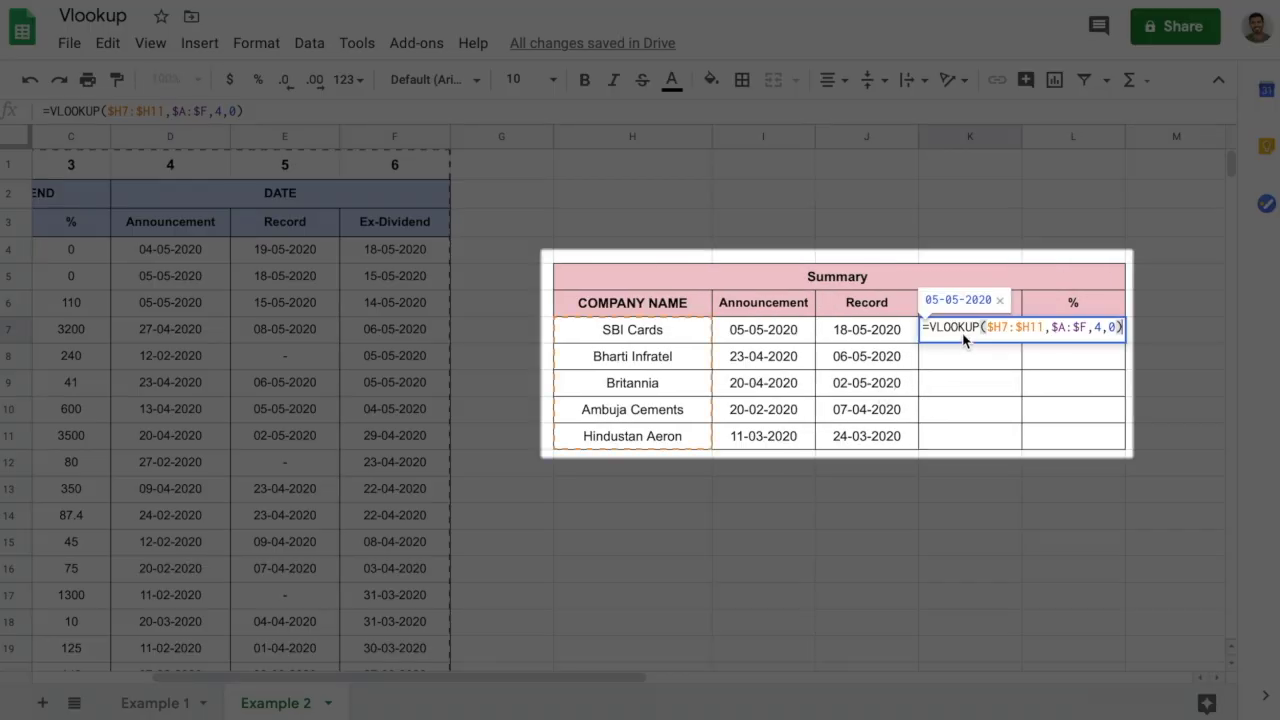
click(1100, 328)
key(BackSpace)
text(6)
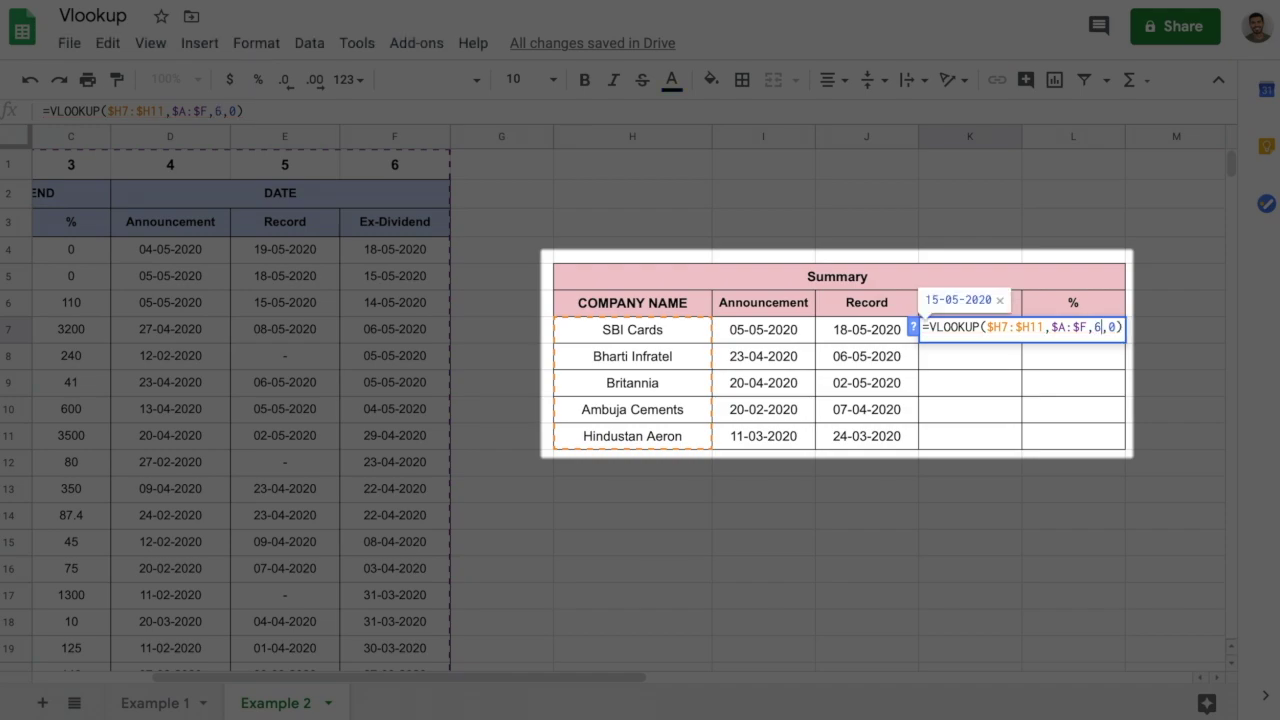
key(Return)
click(1003, 334)
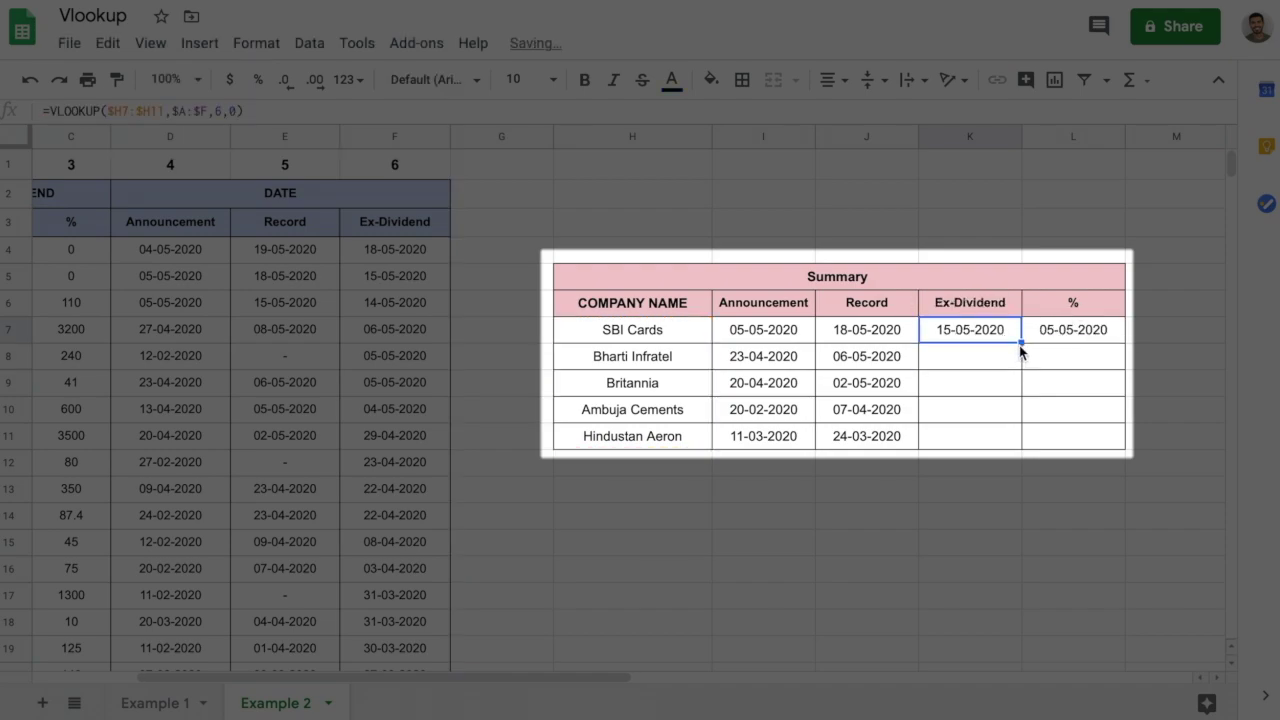
double_click(1021, 342)
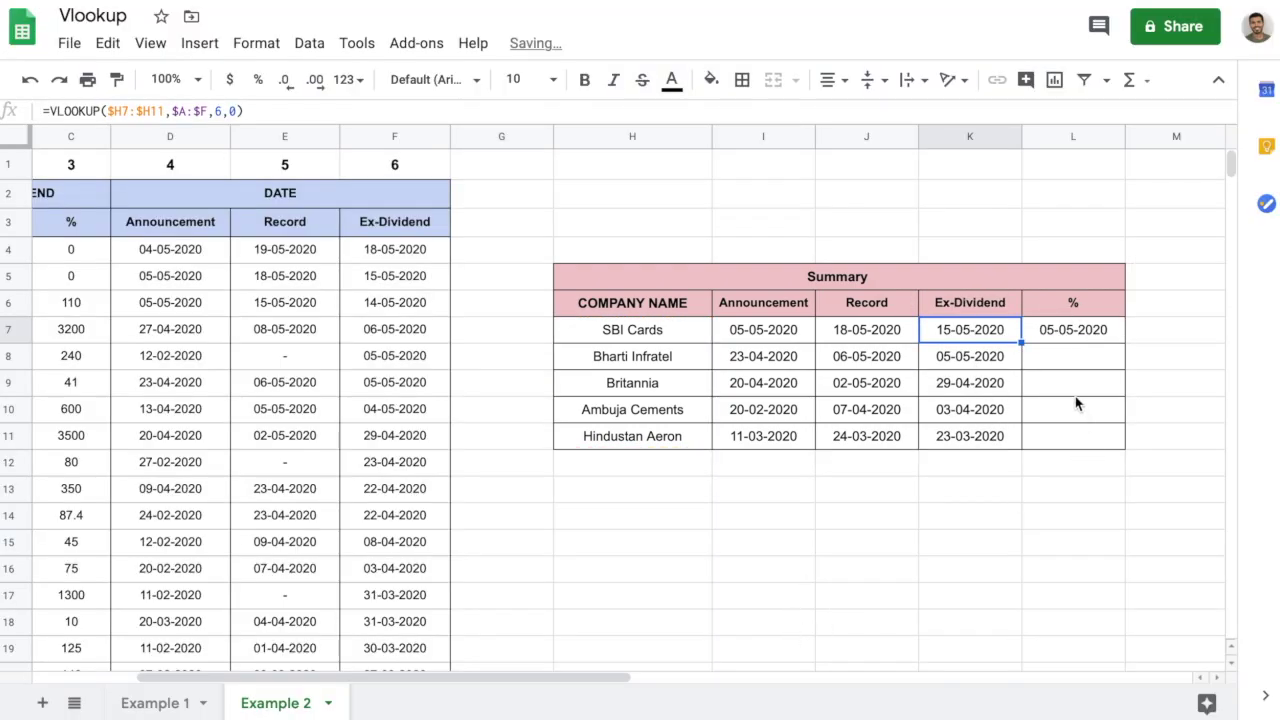
Change the column index in L7's formula to 3, matching the table's dividend % column, and fill it down to L11.
drag(557, 687, 386, 694)
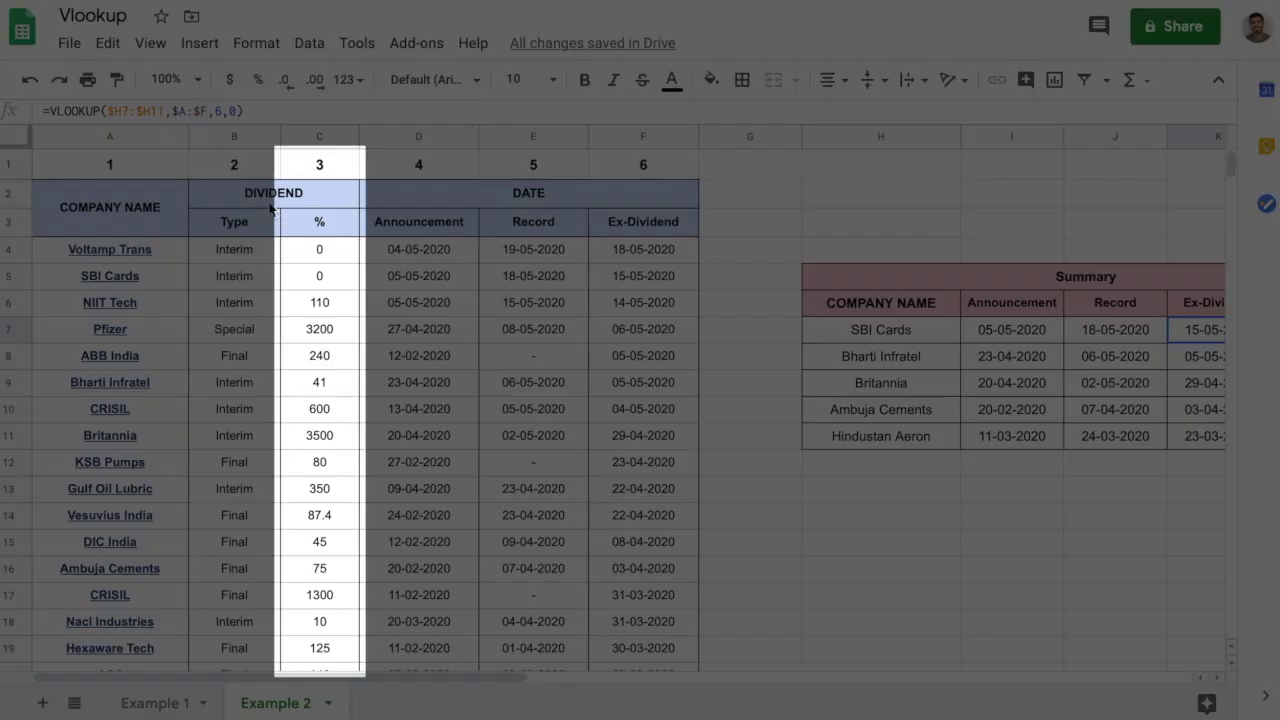
click(325, 137)
drag(308, 688, 480, 660)
click(986, 335)
double_click(986, 335)
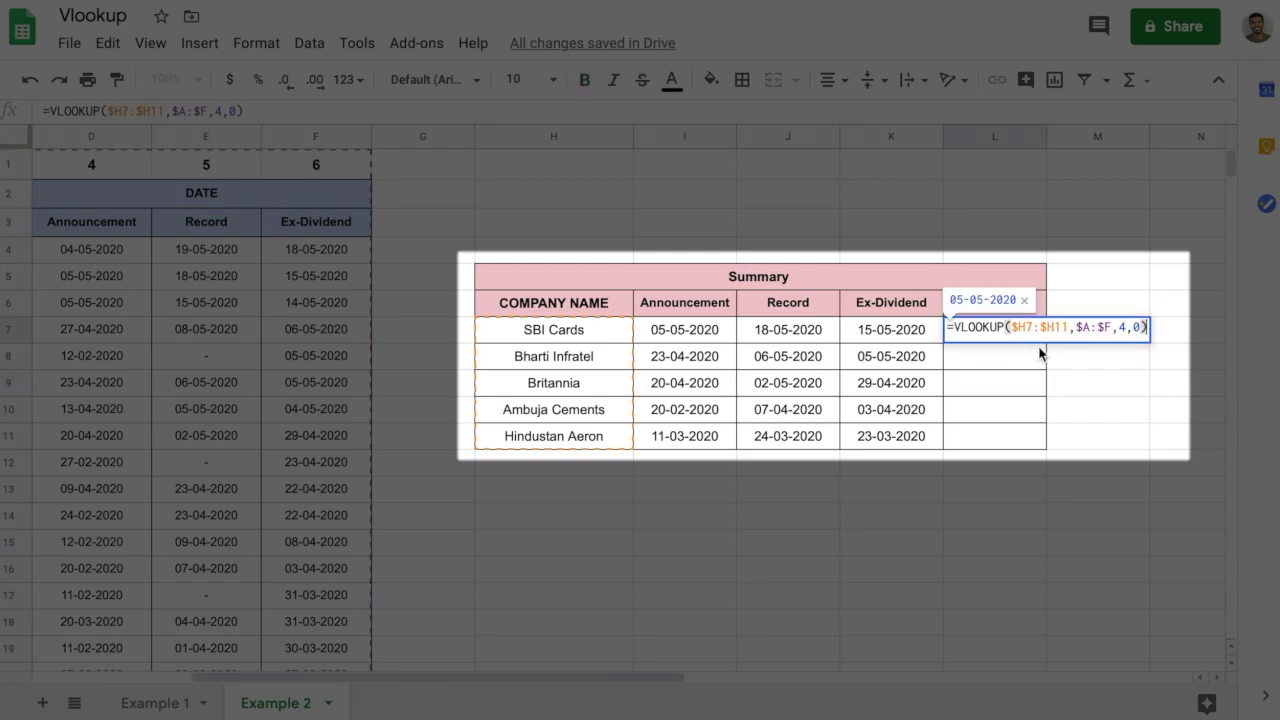
click(1122, 327)
key(BackSpace)
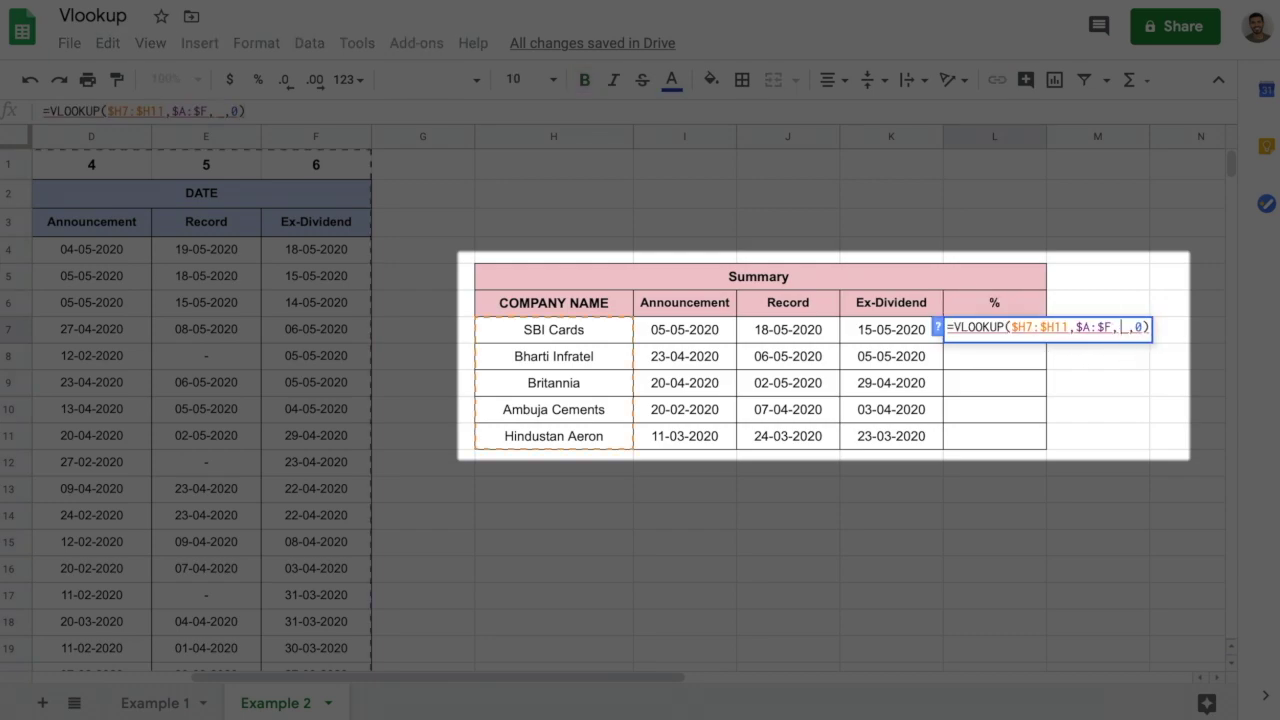
text(3)
key(Return)
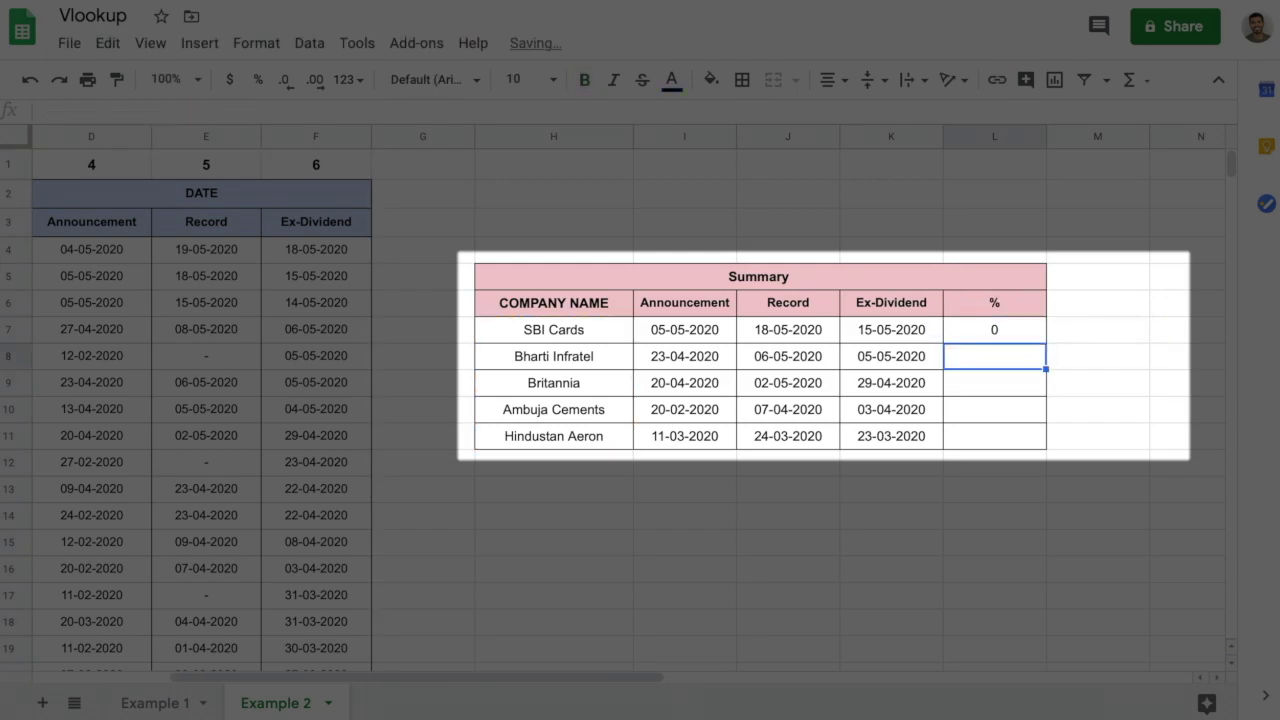
click(990, 337)
drag(1051, 345, 1055, 440)
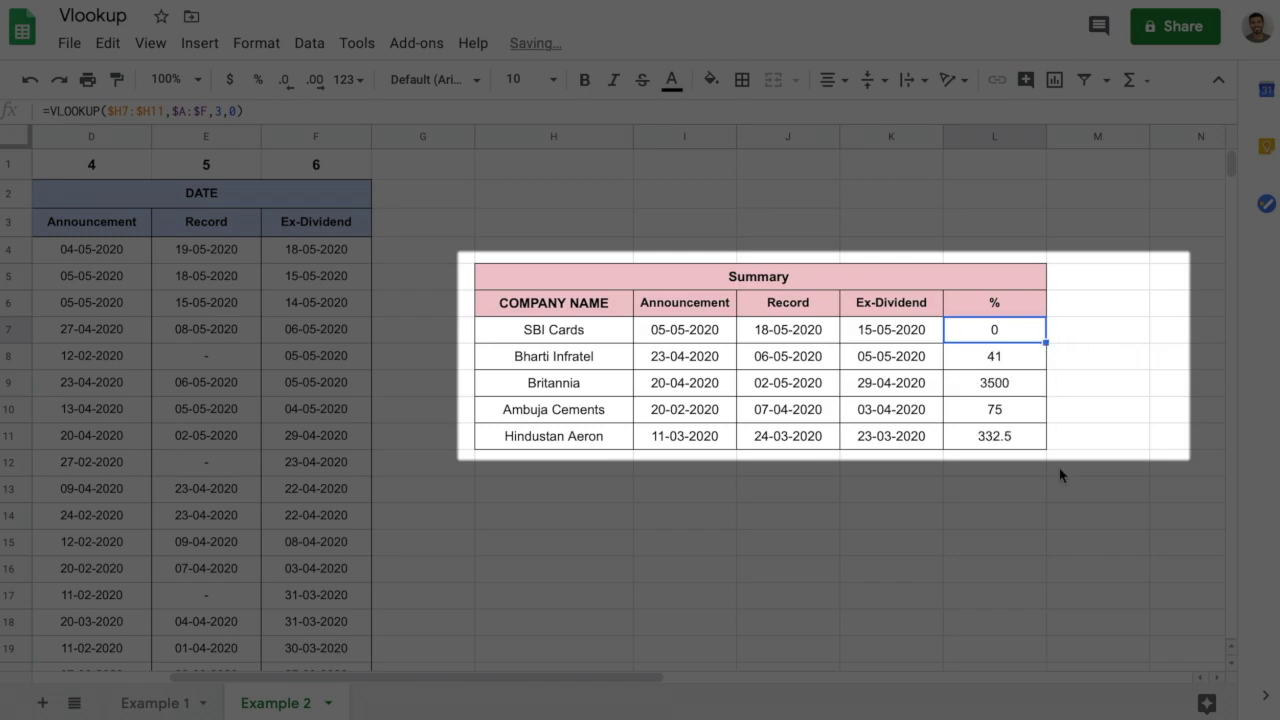
Review the summary's company names in H7:H11 alongside the source table's company column.
click(553, 302)
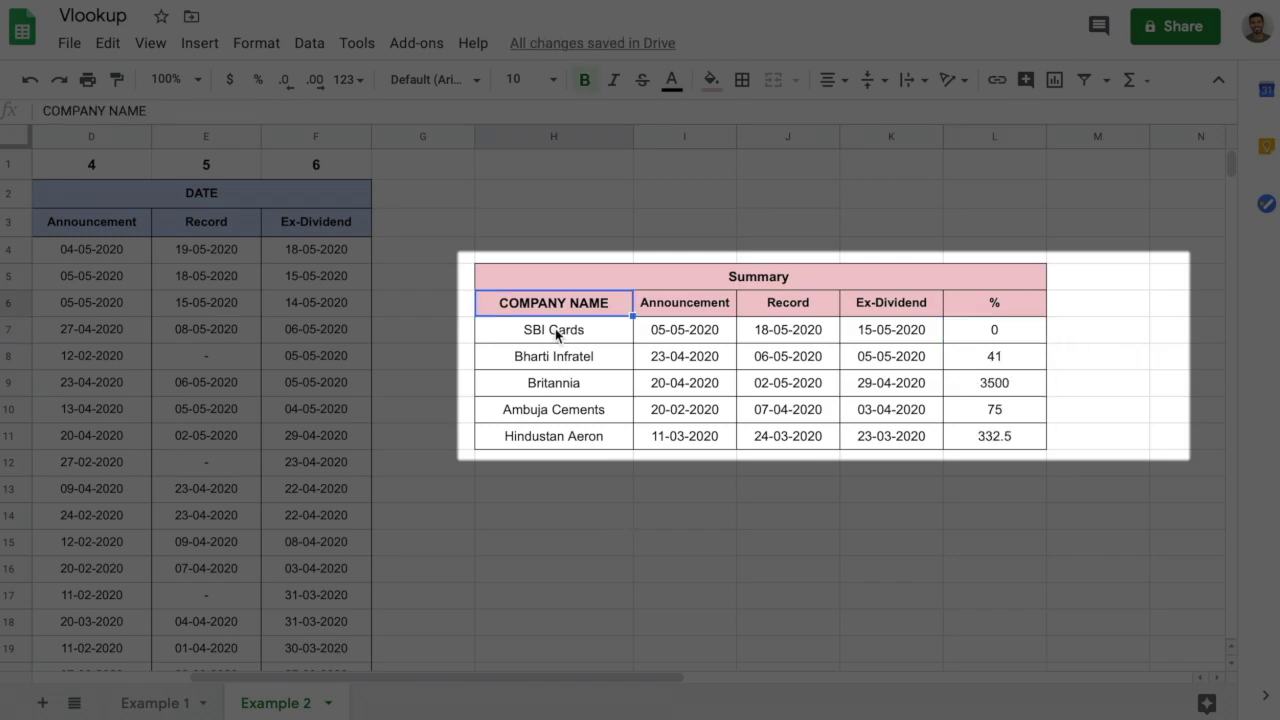
drag(540, 331, 537, 440)
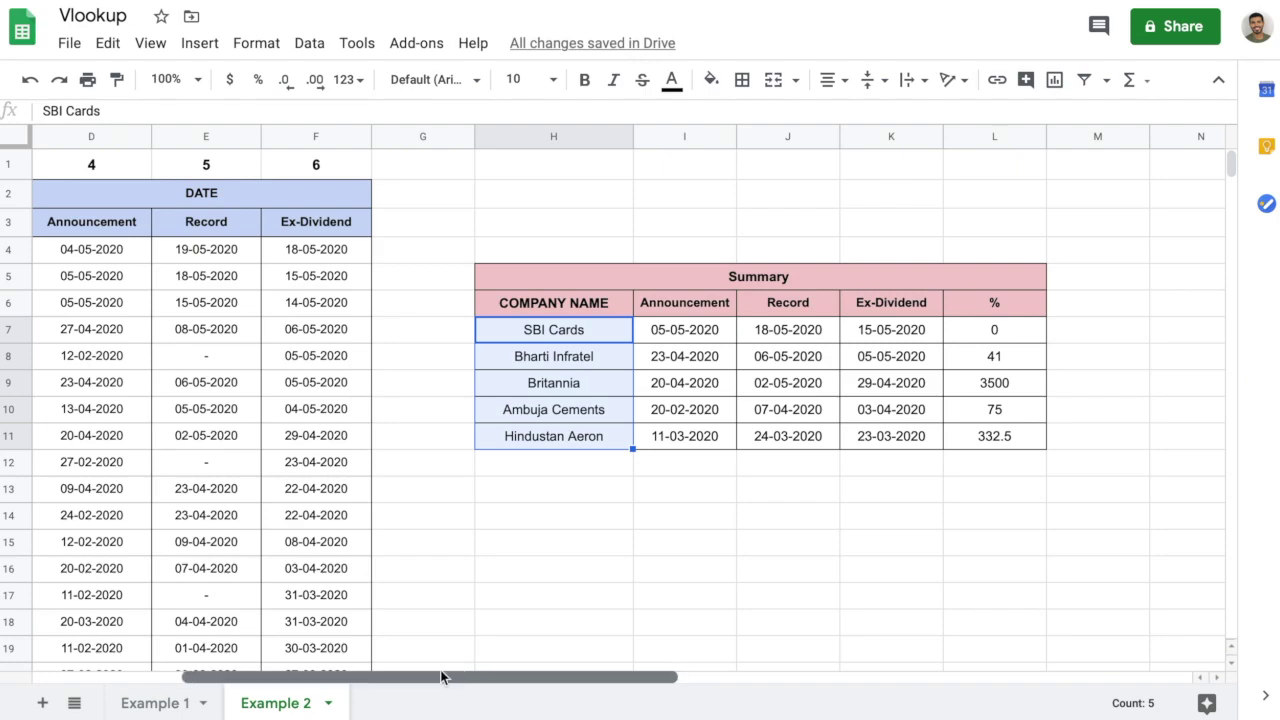
drag(443, 677, 323, 682)
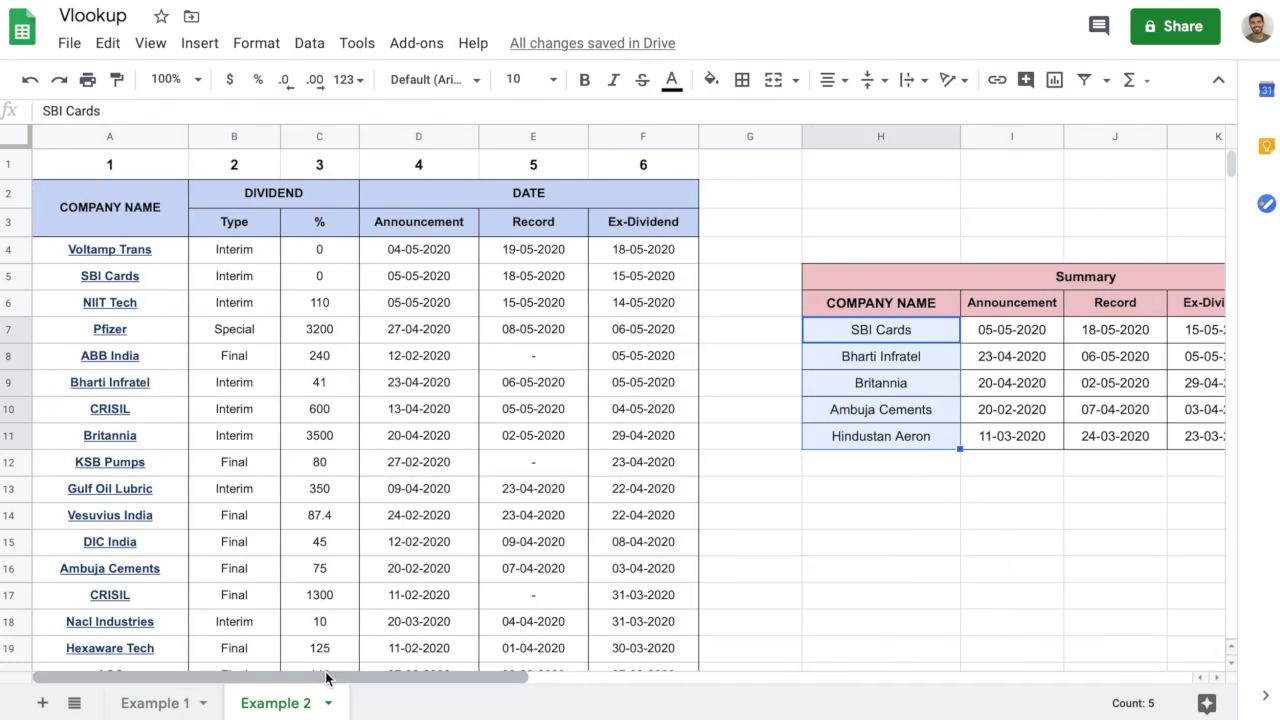